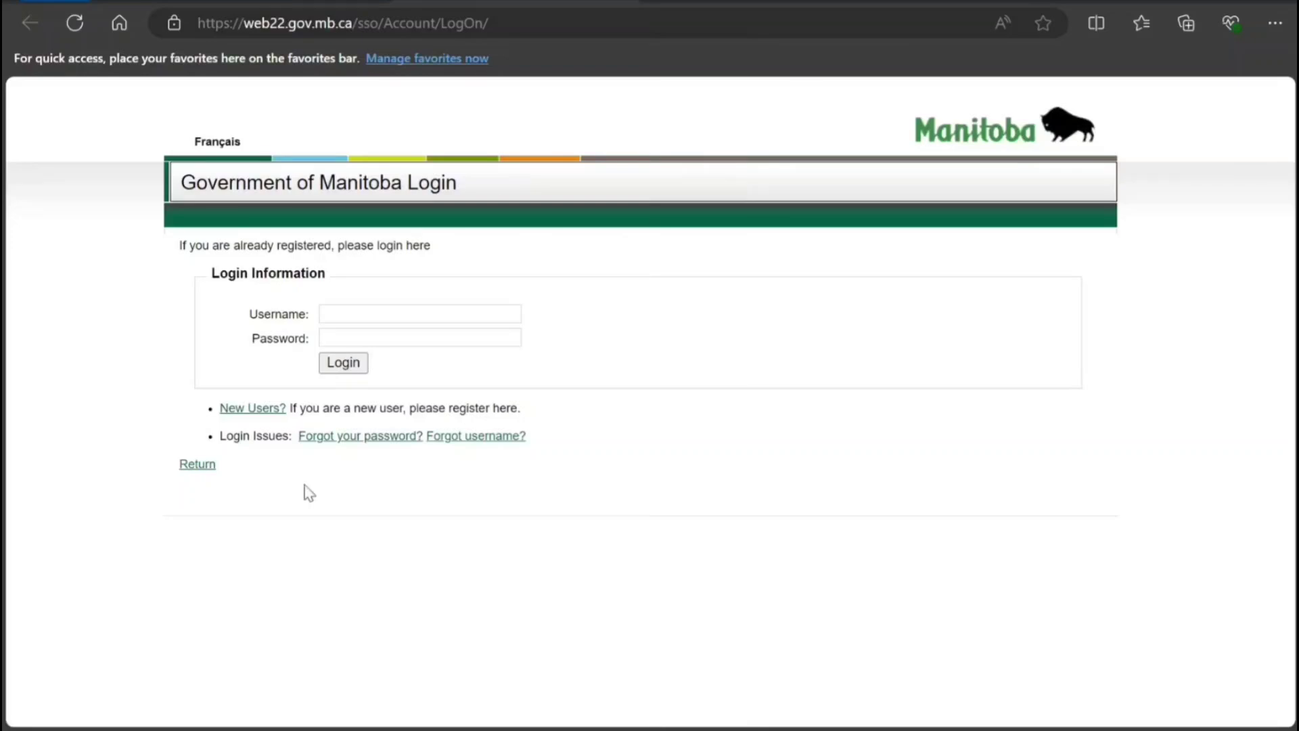
Open the new-login form and review the Manitoba EOI information page.
click(270, 412)
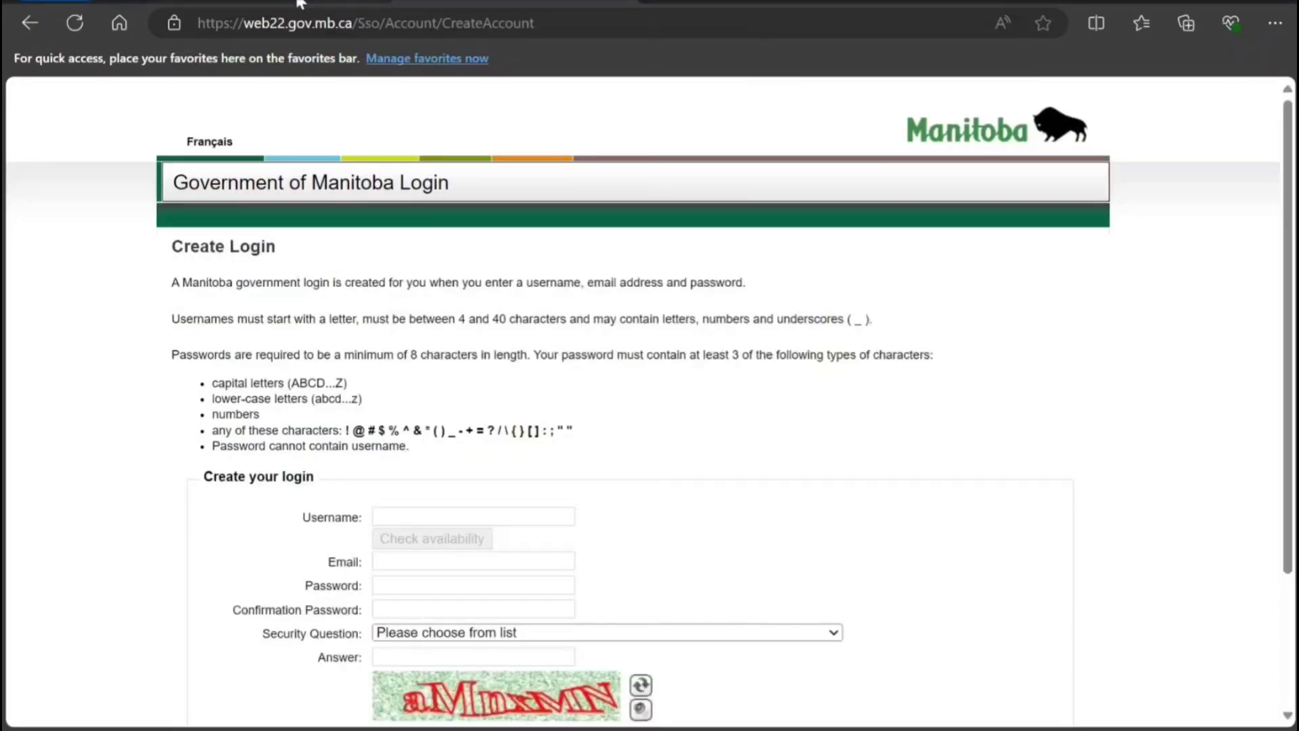
click(298, 3)
scroll(436, 369, up, 1)
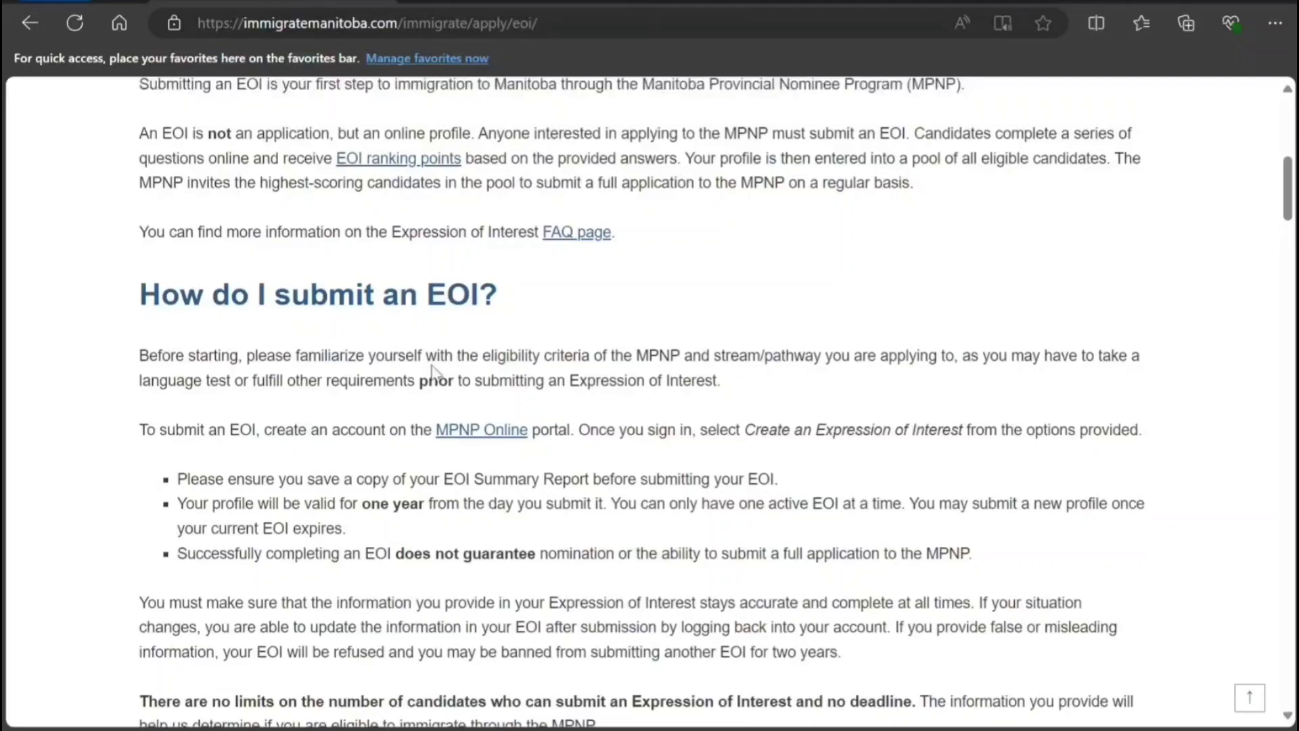
scroll(433, 372, up, 6)
scroll(350, 354, down, 7)
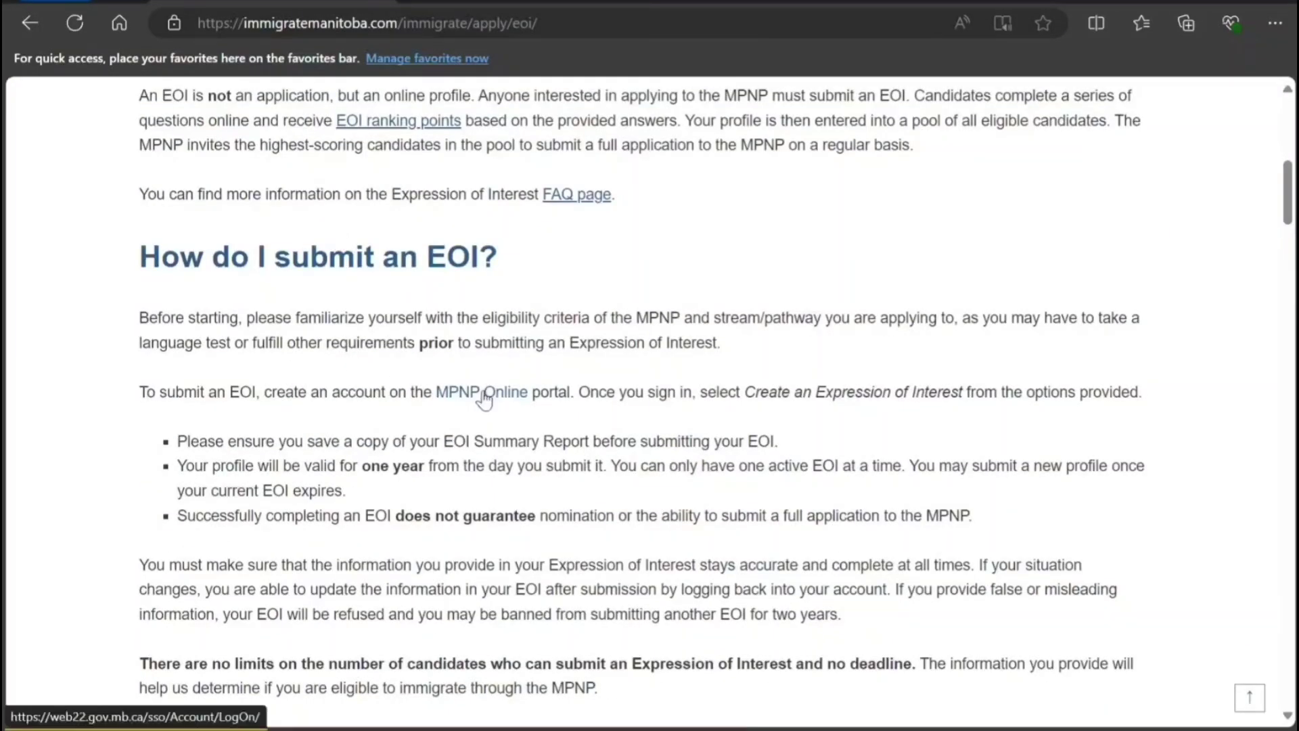
Follow the MPNP Online link and review the Government of Manitoba Login page.
click(471, 404)
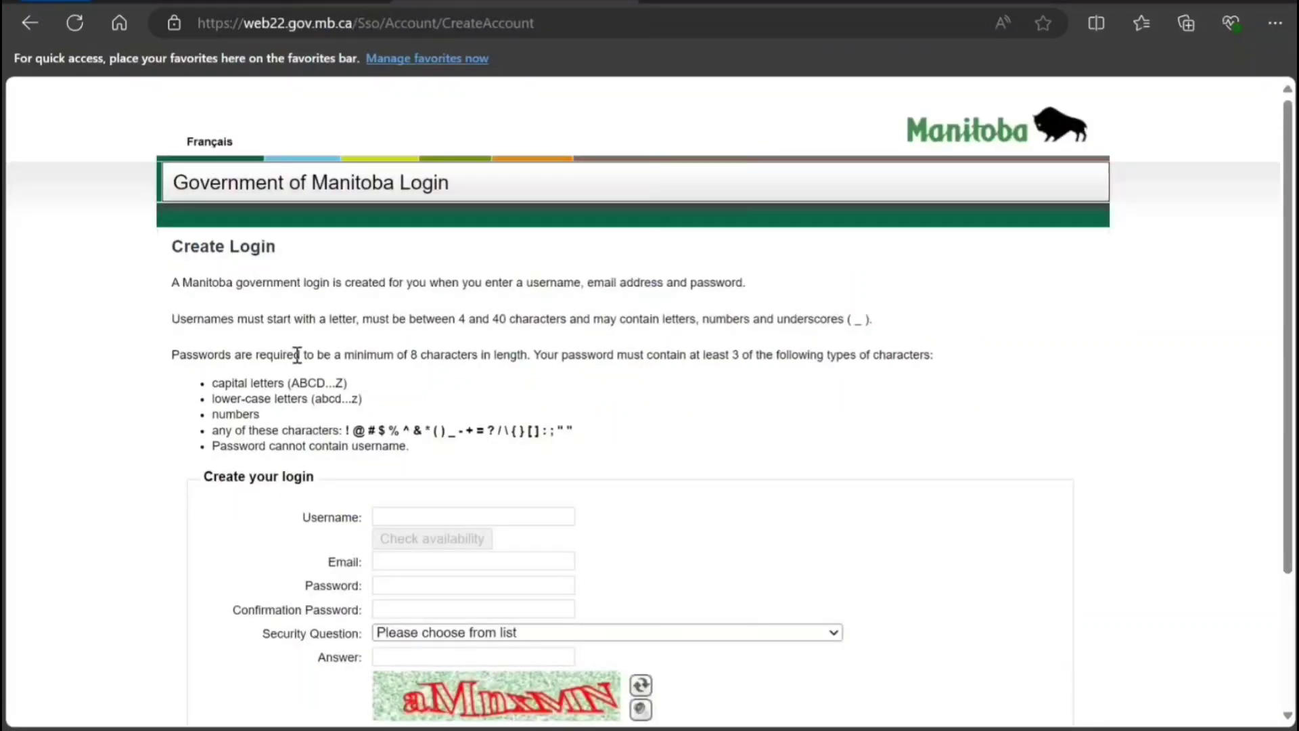
scroll(298, 360, down, 1)
scroll(297, 360, down, 1)
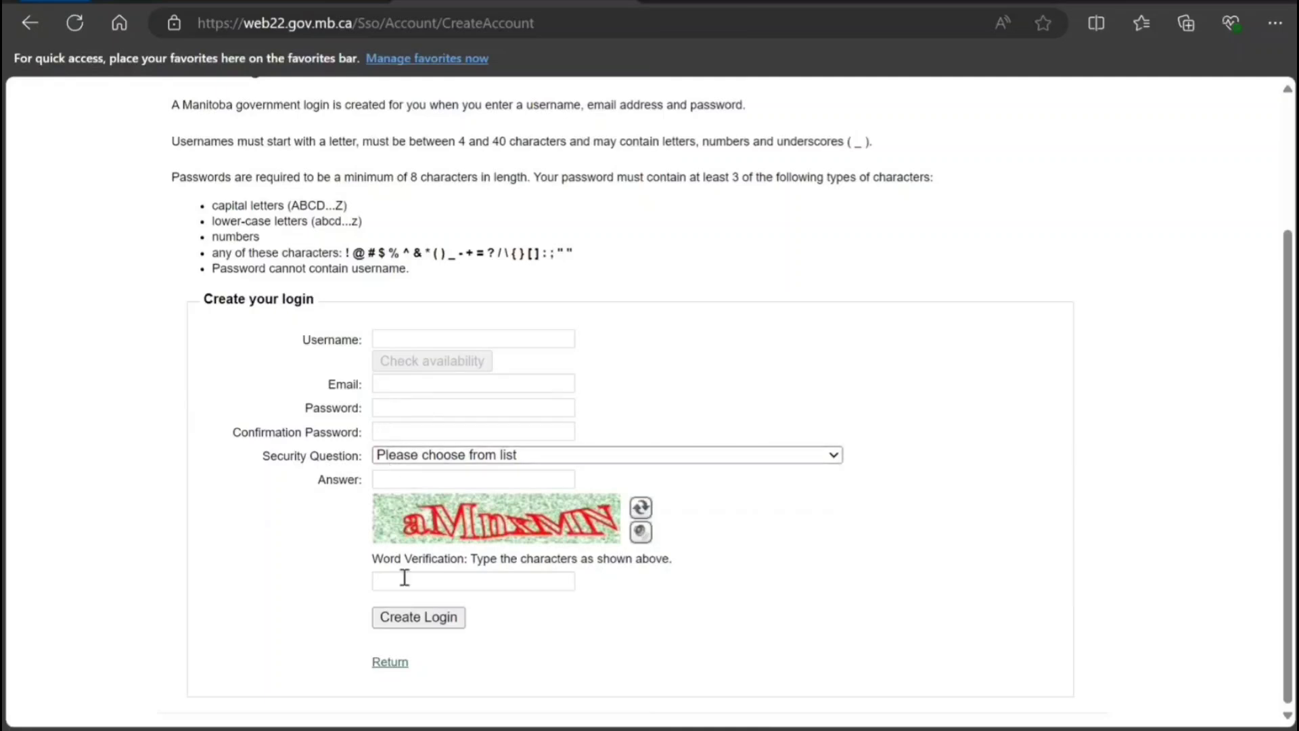
scroll(445, 567, up, 1)
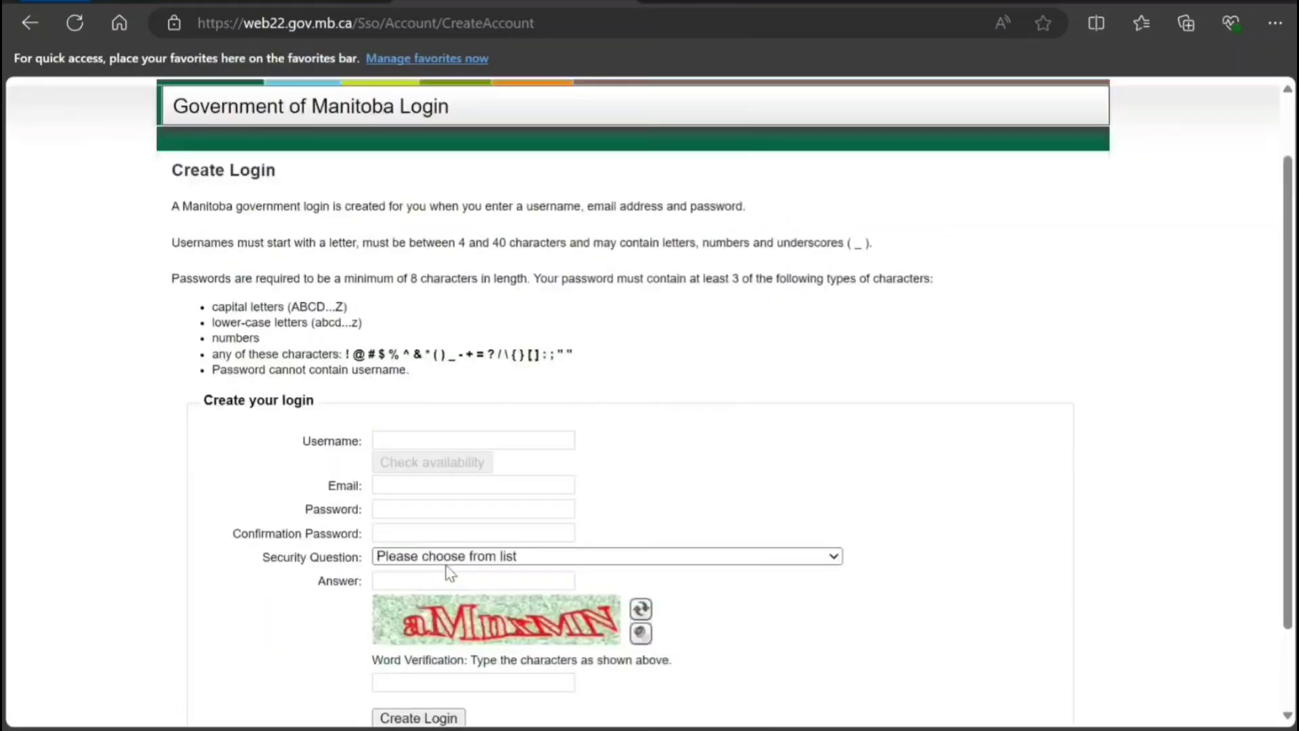
scroll(445, 565, down, 1)
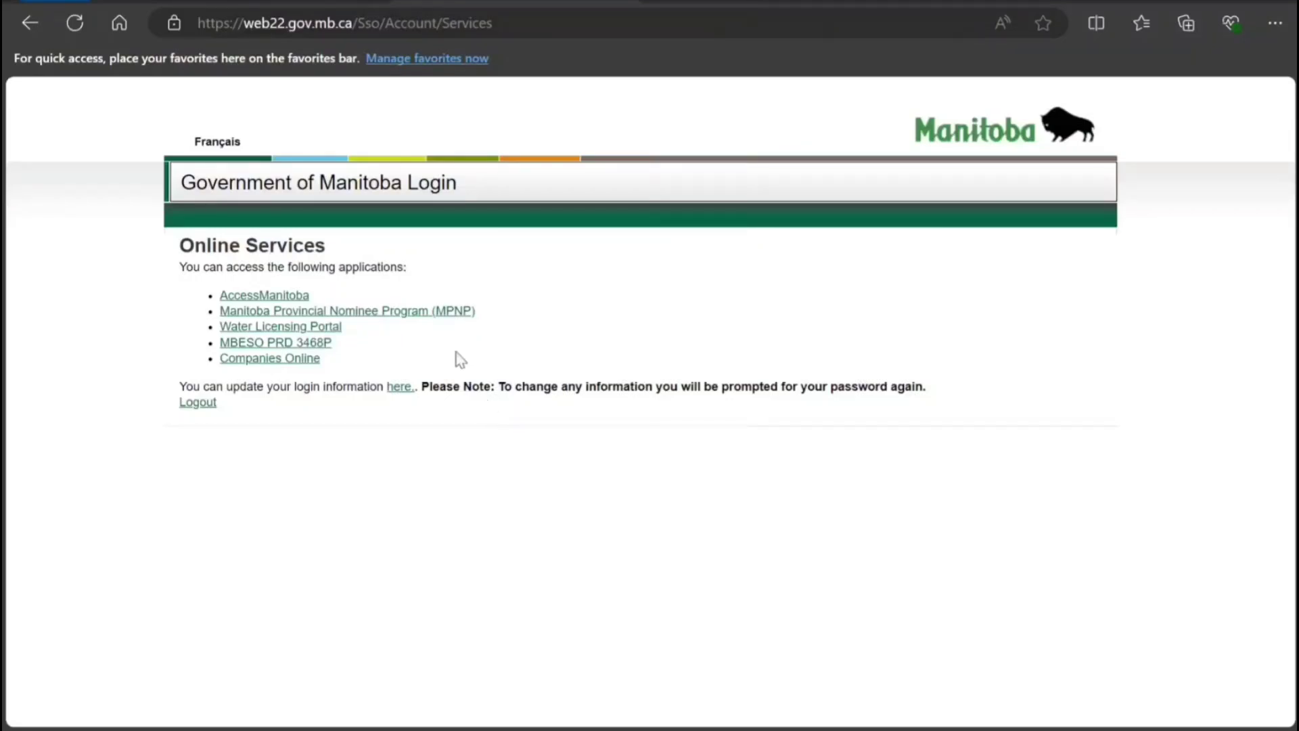
Open the Manitoba Provincial Nominee Program service and choose to register as an Applicant.
click(443, 314)
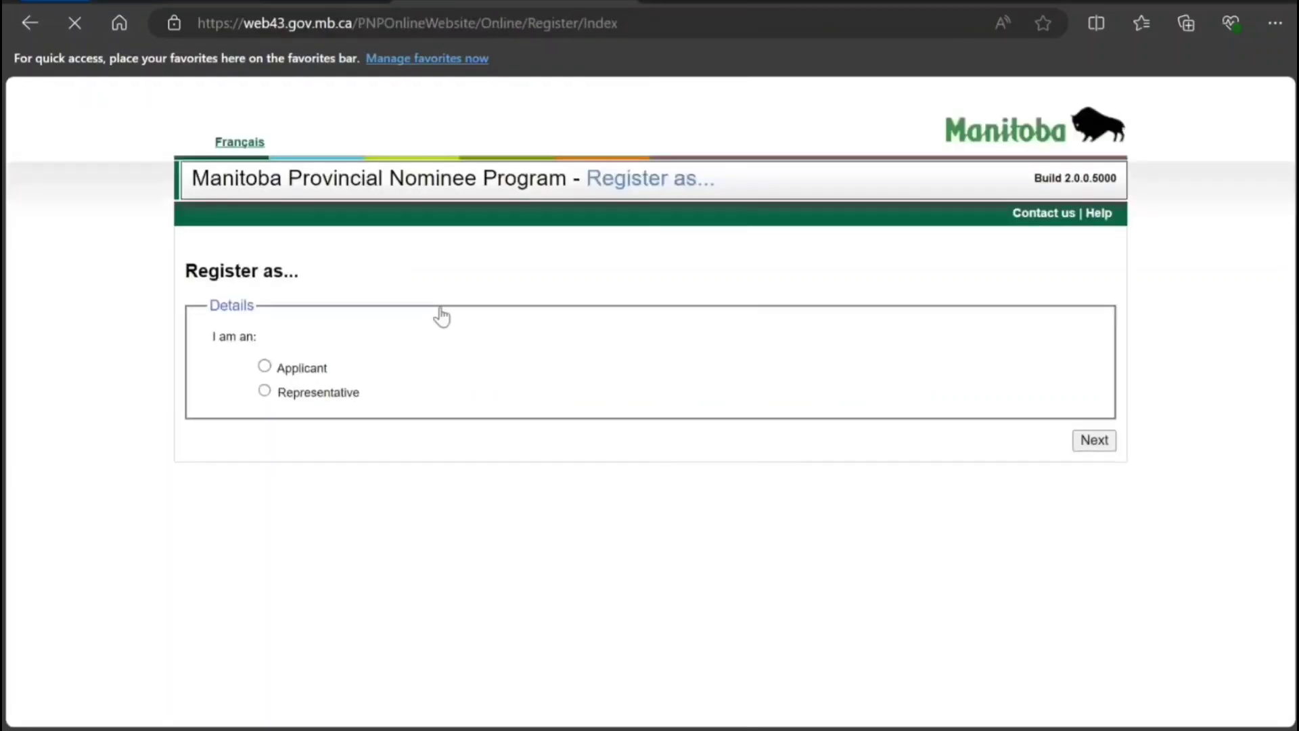
click(265, 366)
click(1091, 441)
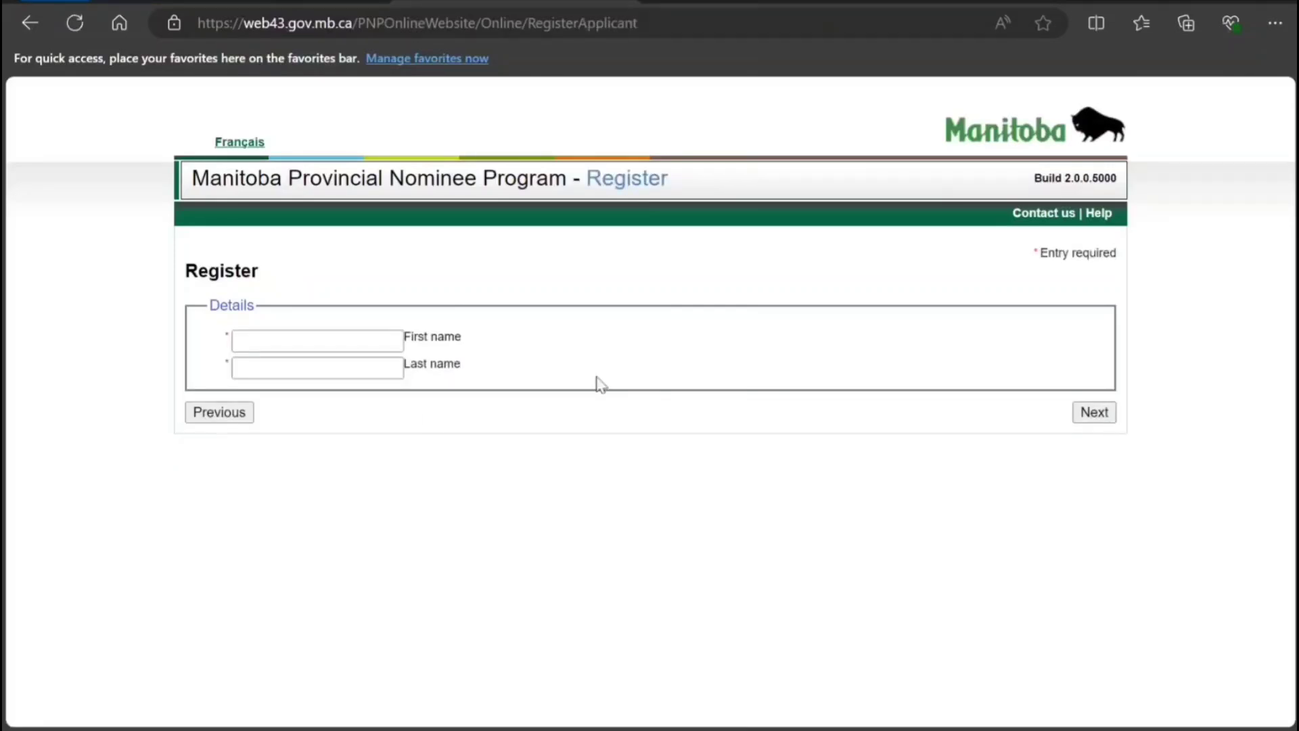
click(232, 412)
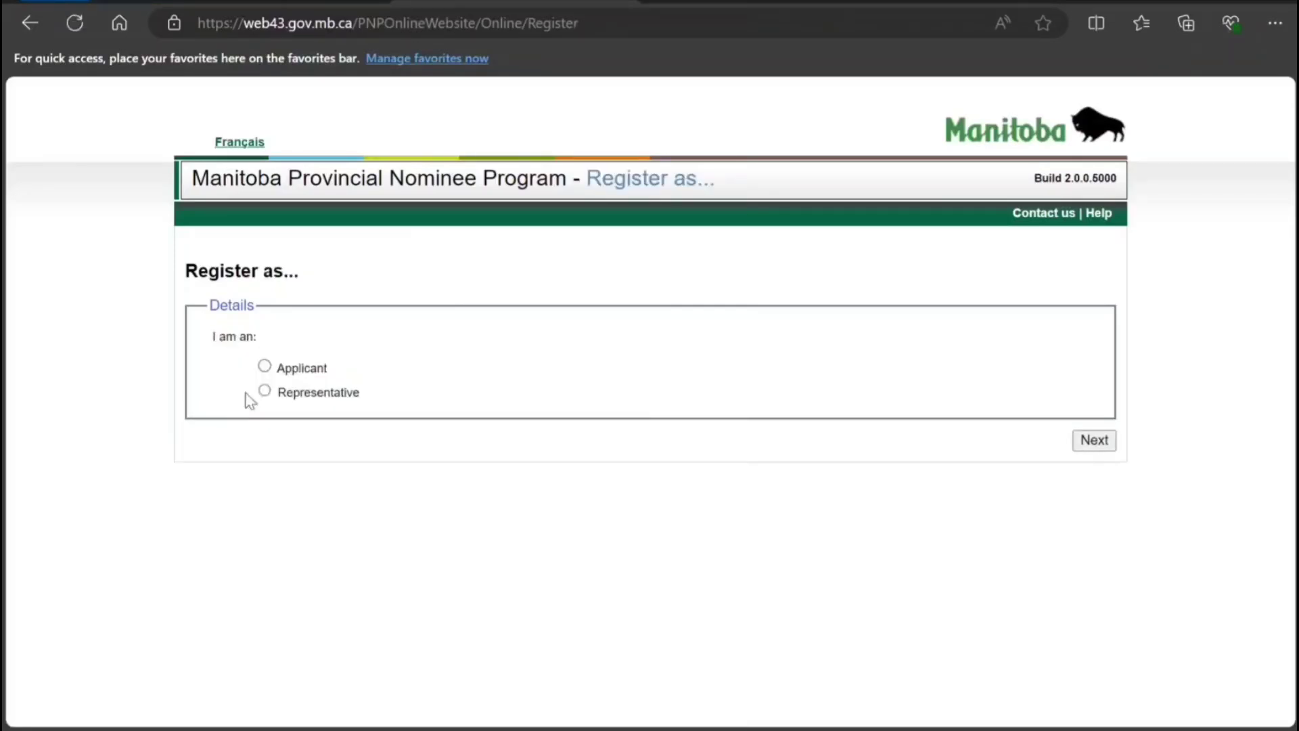
click(264, 367)
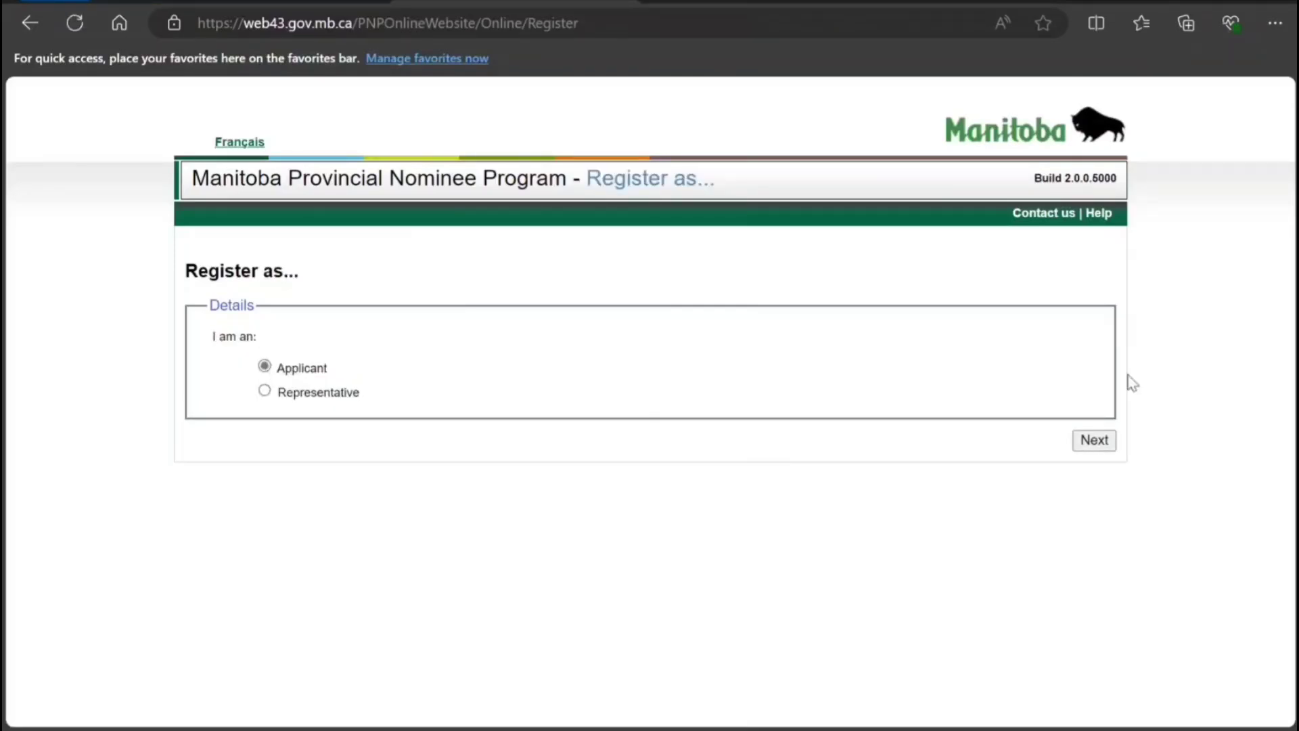
click(1086, 441)
Enter the applicant's first and last name and submit the registration.
click(353, 338)
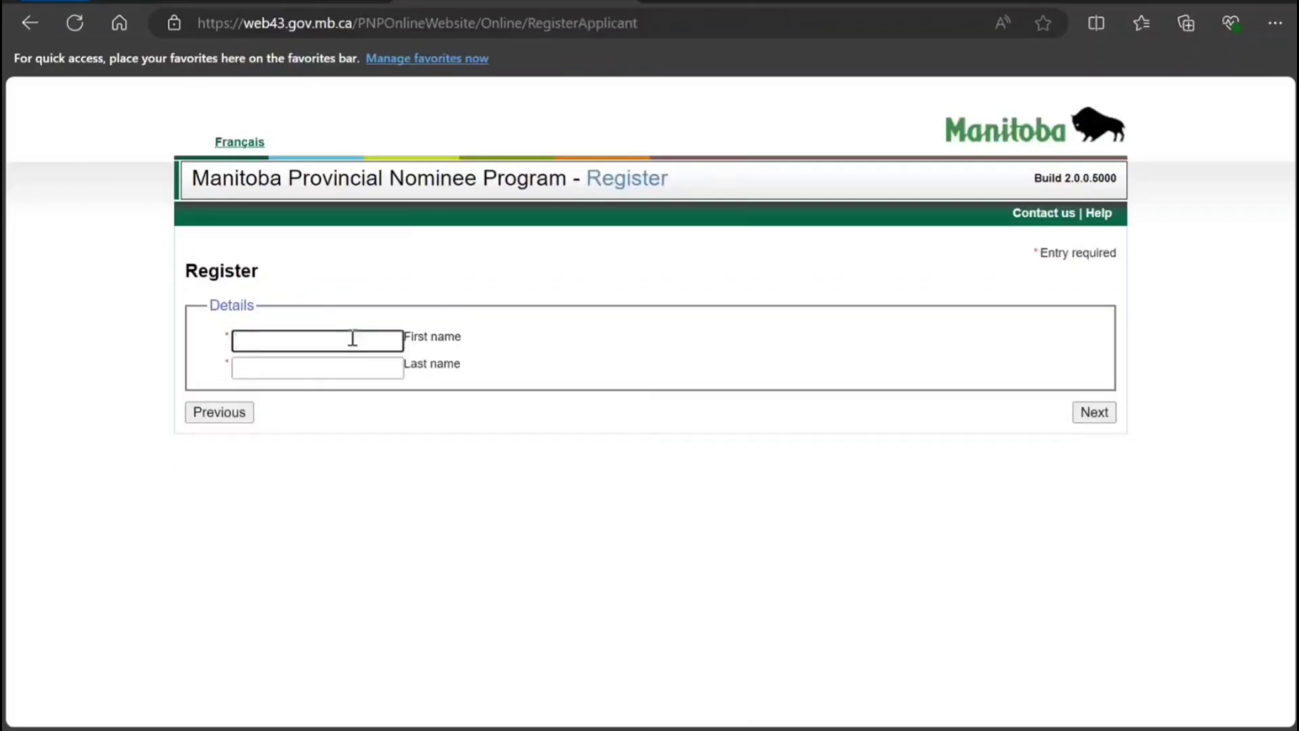
text(JOh)
key(BackSpace)
key(BackSpace)
text(ohn)
key(Tab)
text(S)
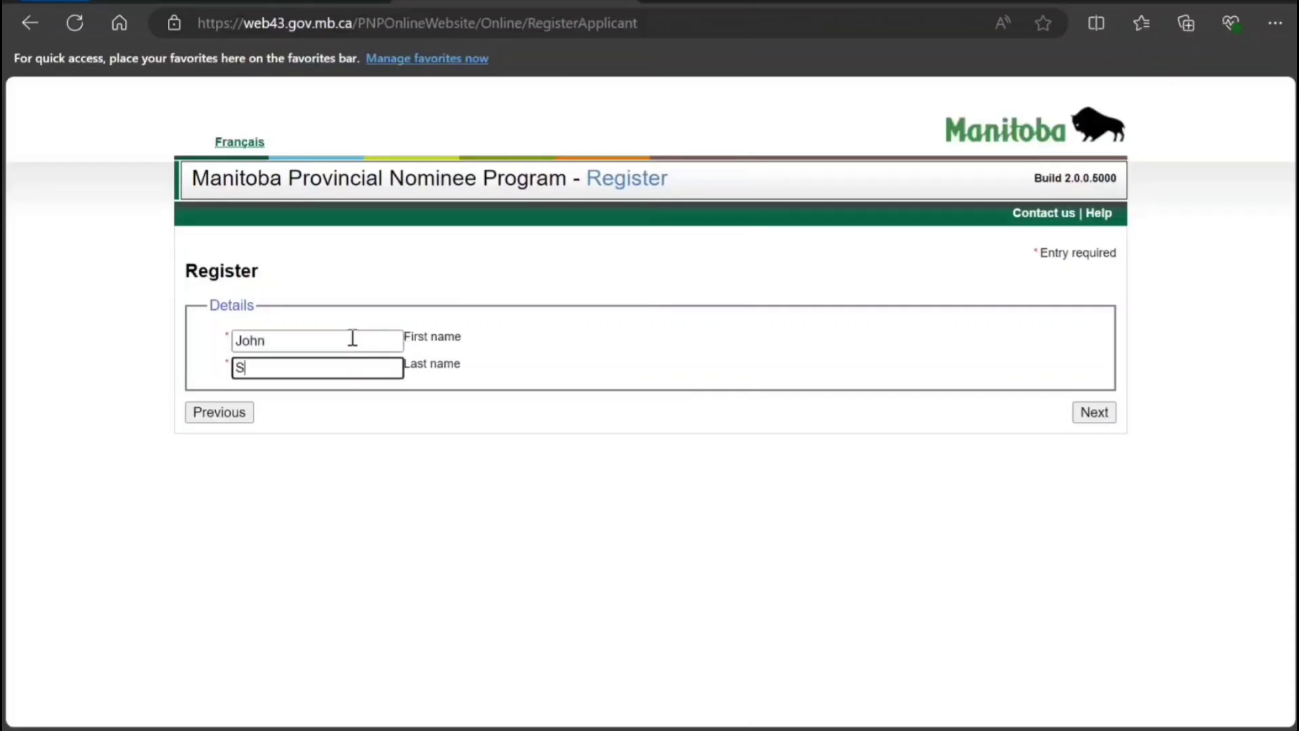
text(mith)
click(1094, 414)
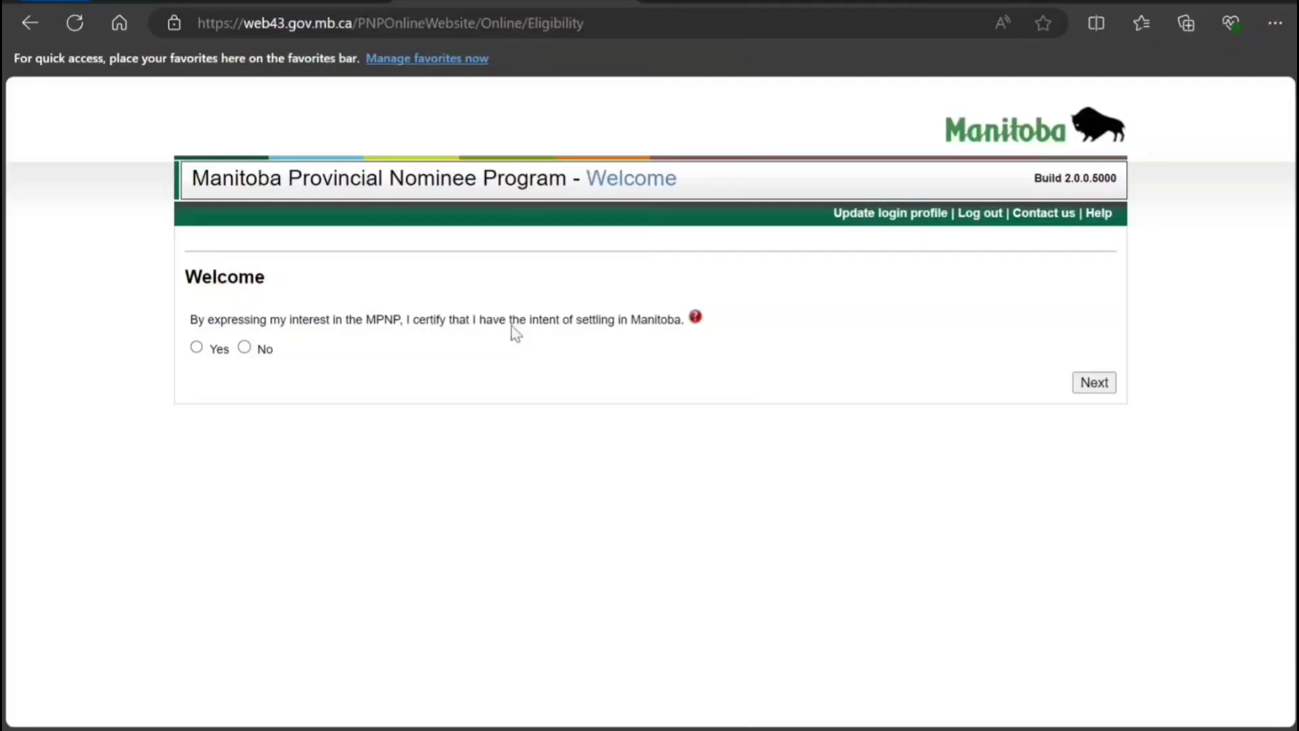
Confirm settling in Manitoba, pick EOI-SW, answer No to marriage, pending application, refusal; residence Canada.
click(196, 346)
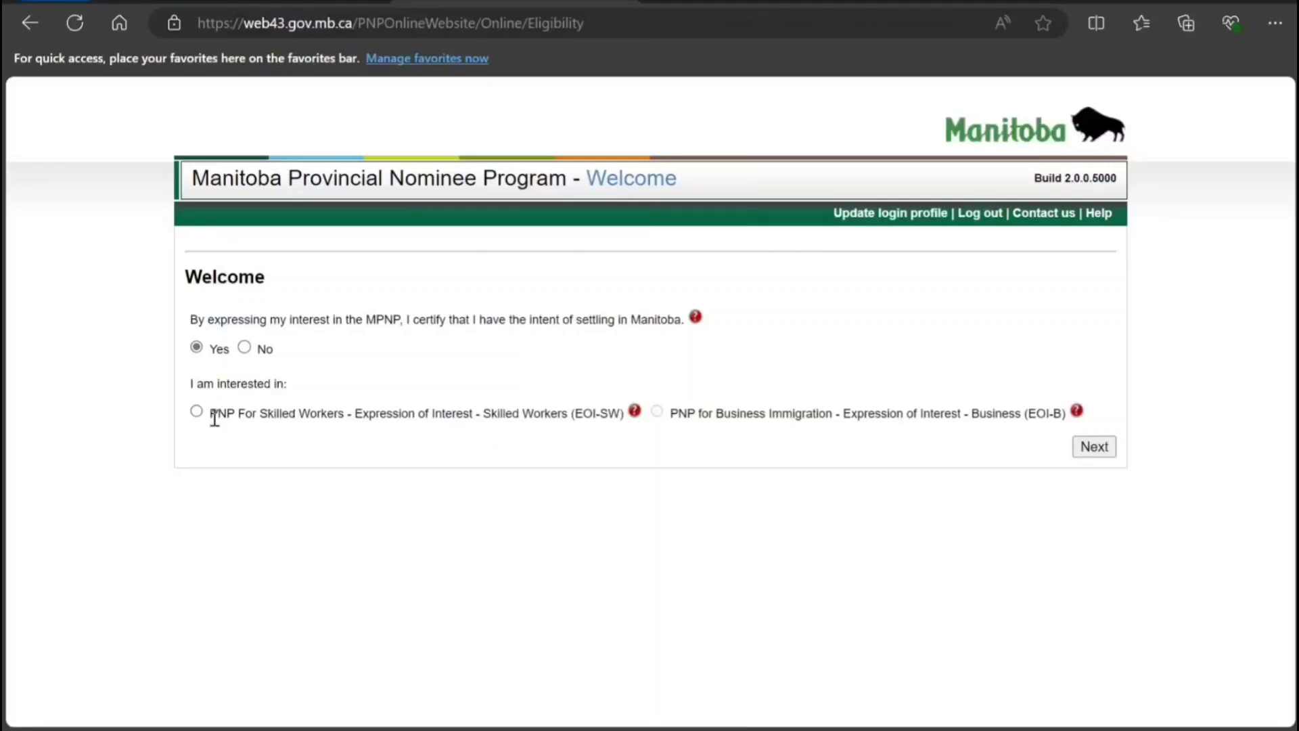
click(195, 413)
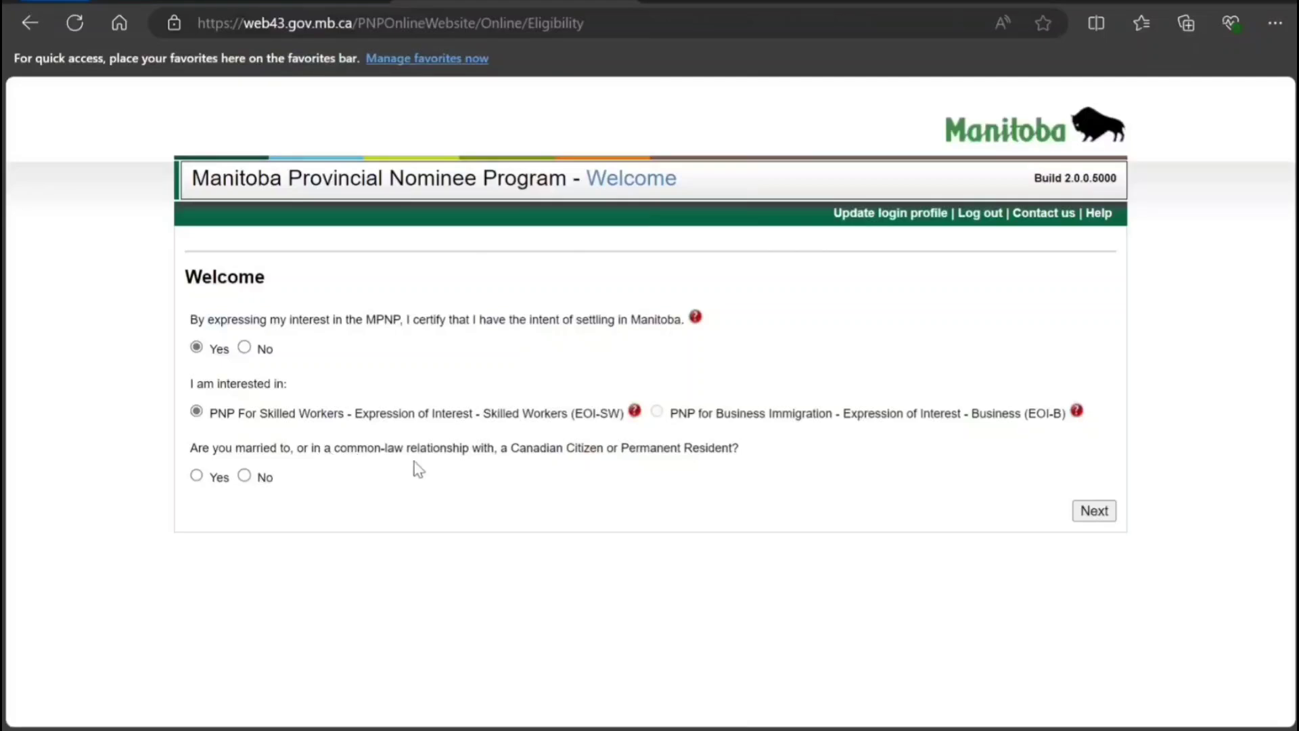
click(244, 476)
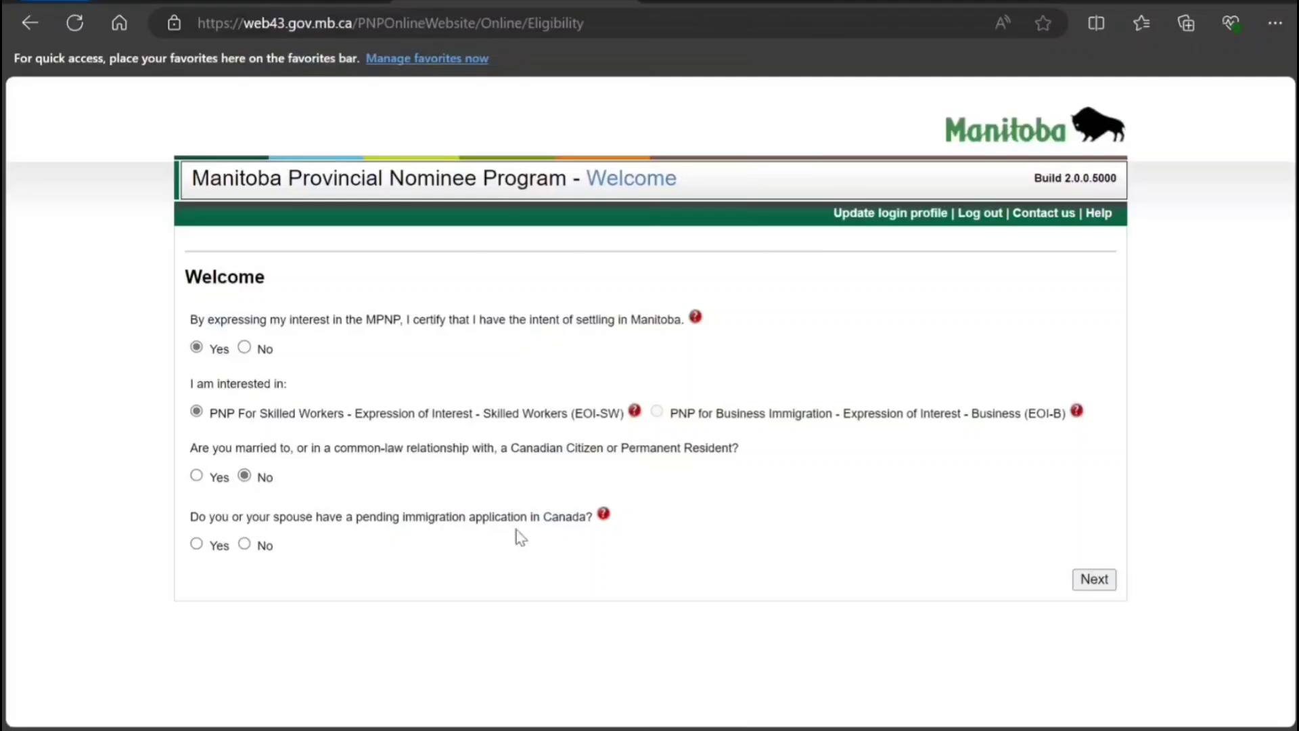
click(244, 544)
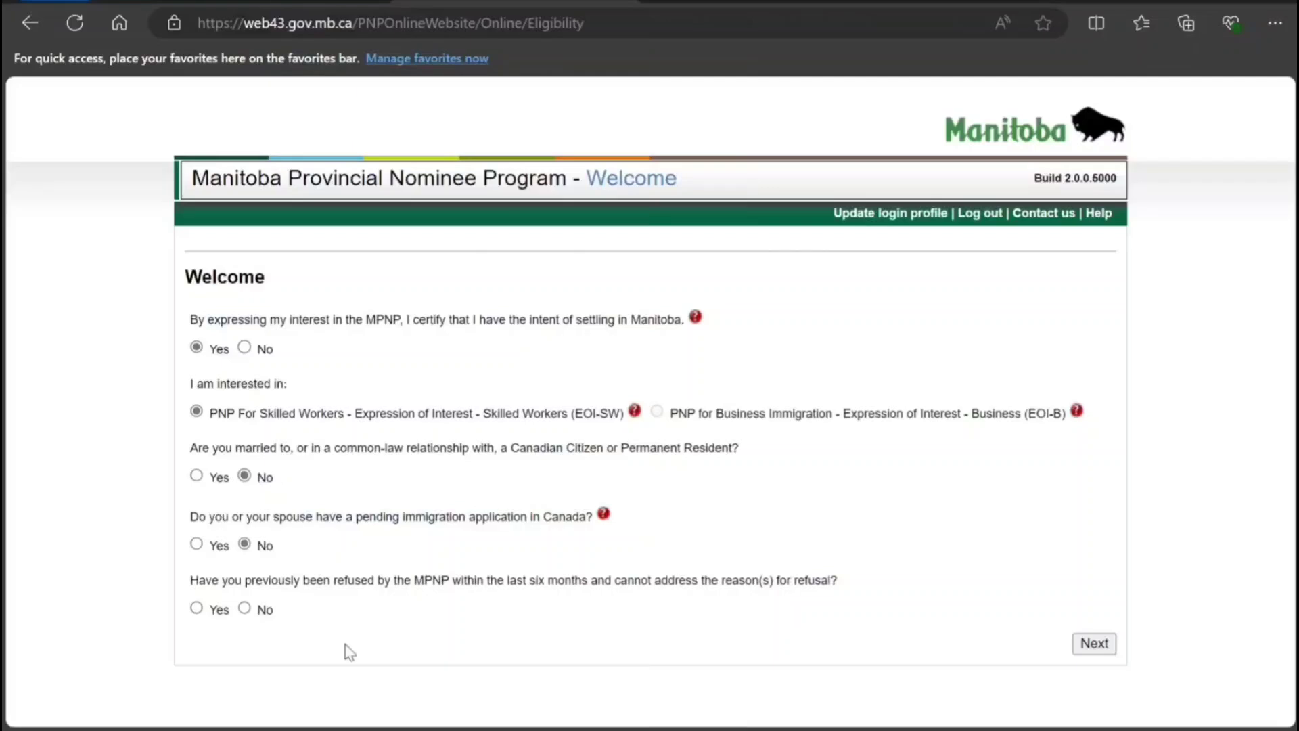
click(245, 608)
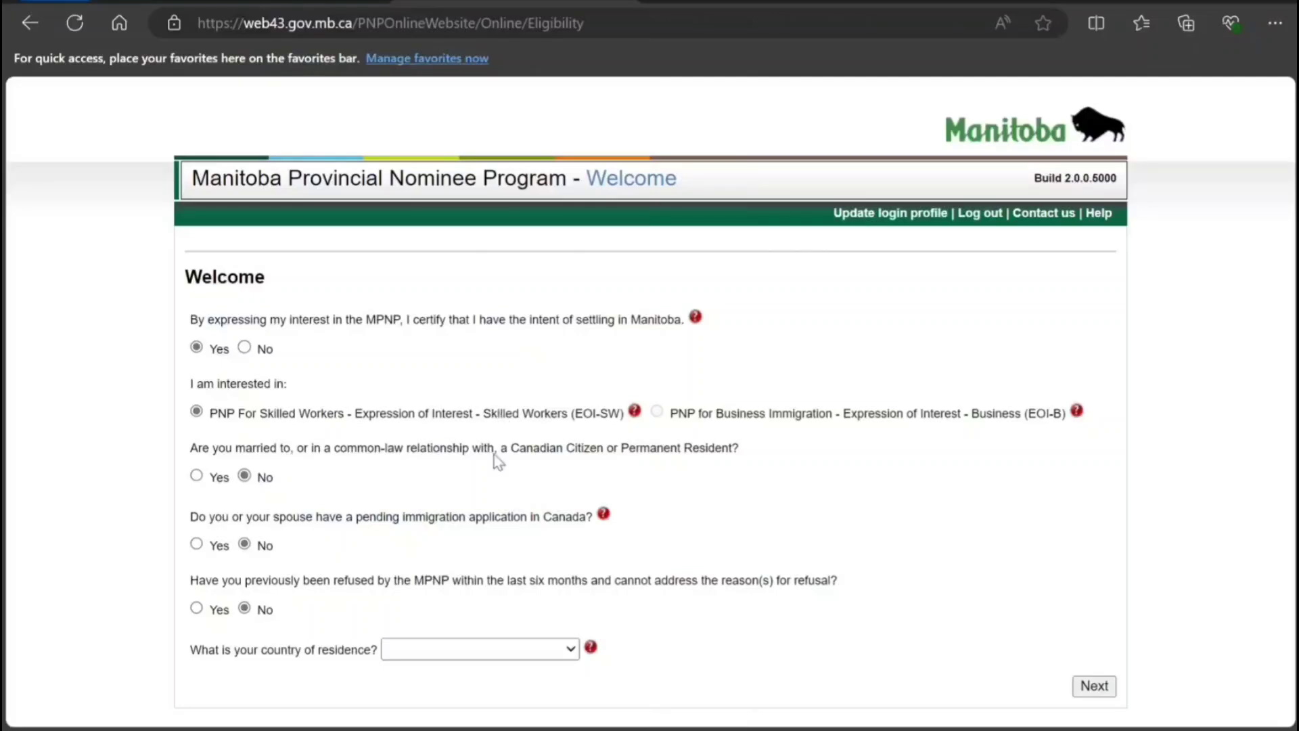
text(can)
scroll(785, 665, down, 2)
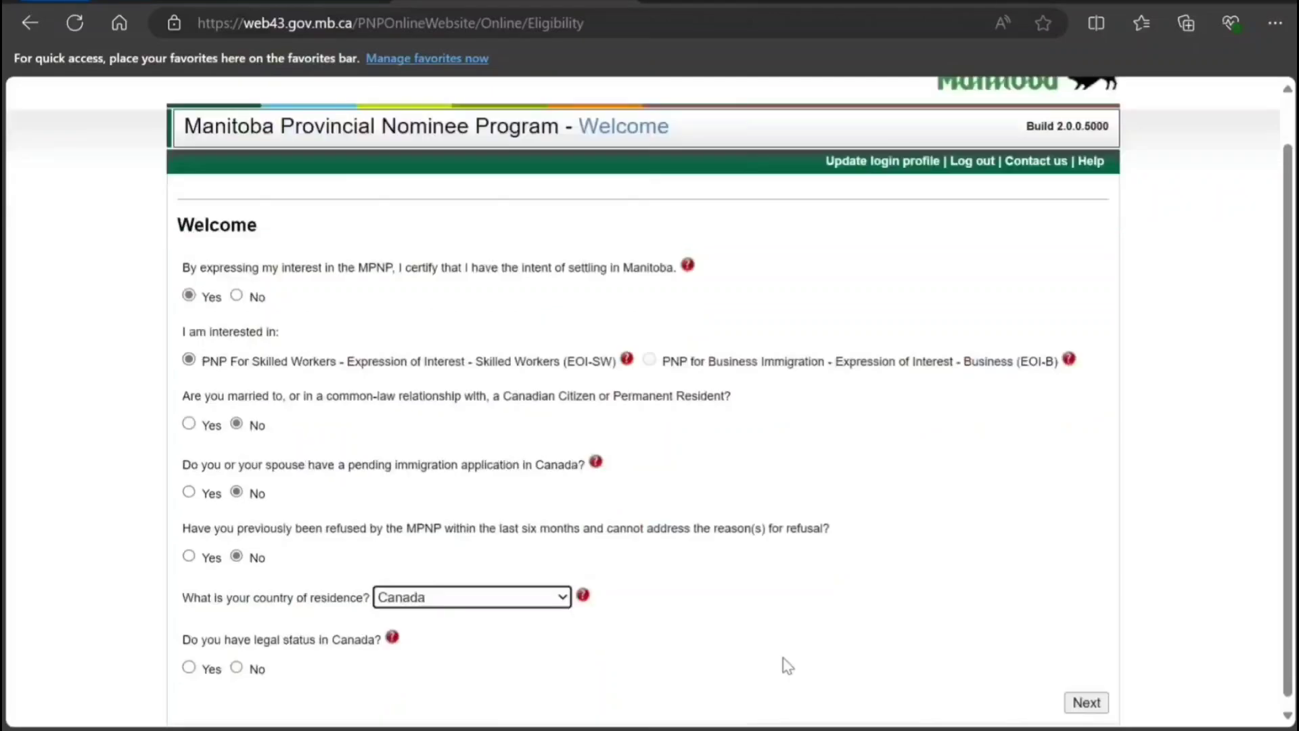
Answer Yes to legal status and Manitoba work permit, No to other province and MITACS, Yes to CLB.
click(190, 661)
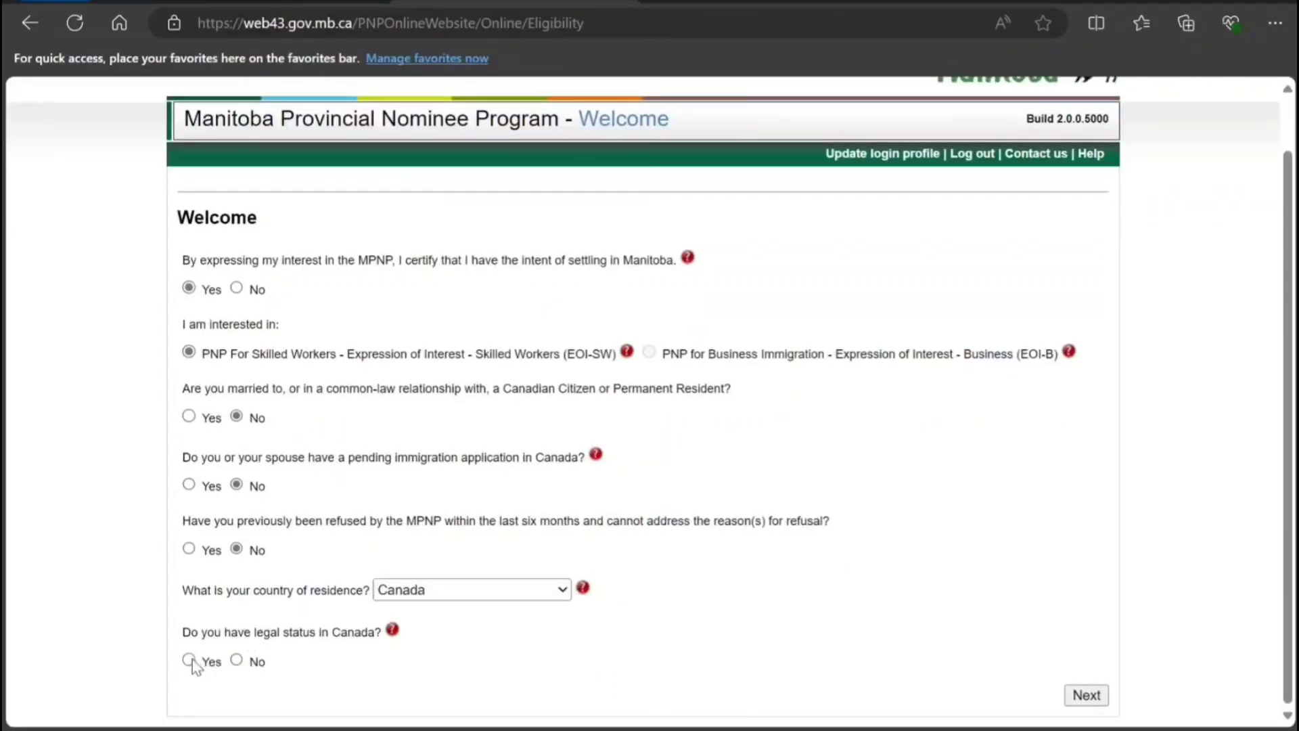
scroll(384, 621, down, 1)
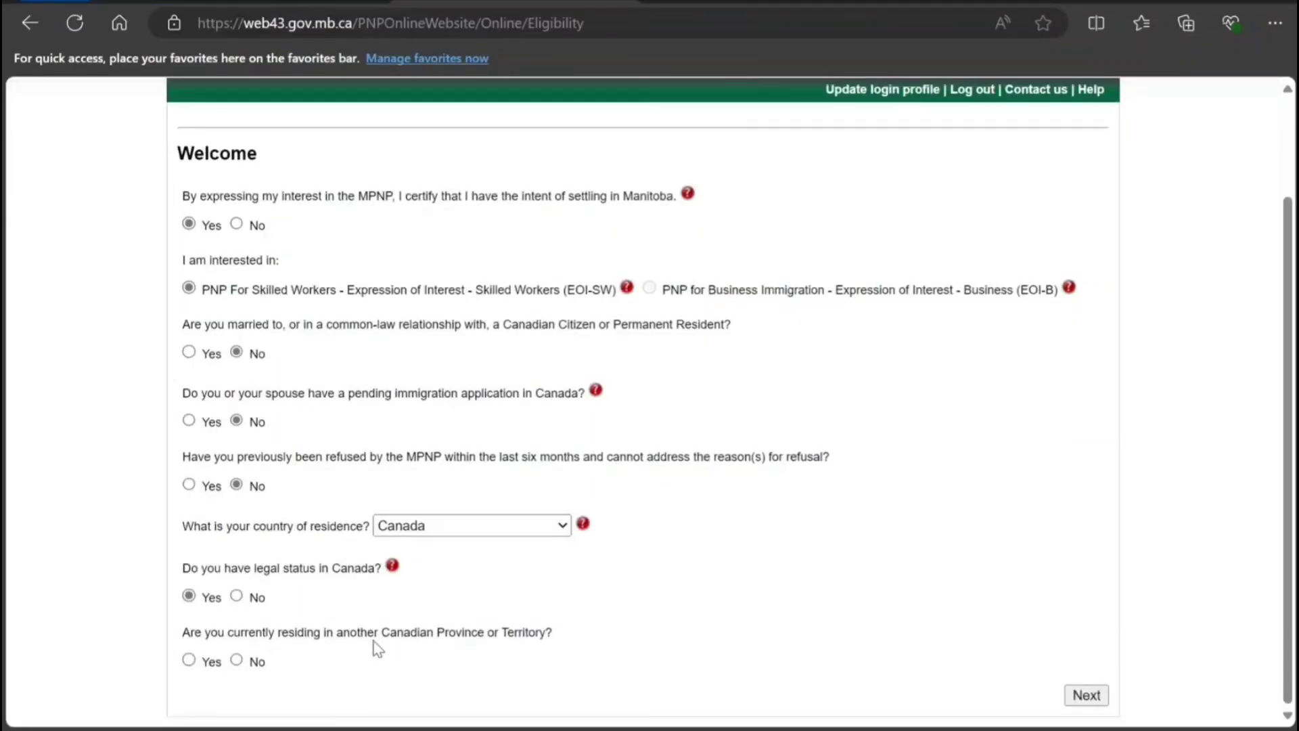
click(238, 662)
scroll(326, 633, down, 1)
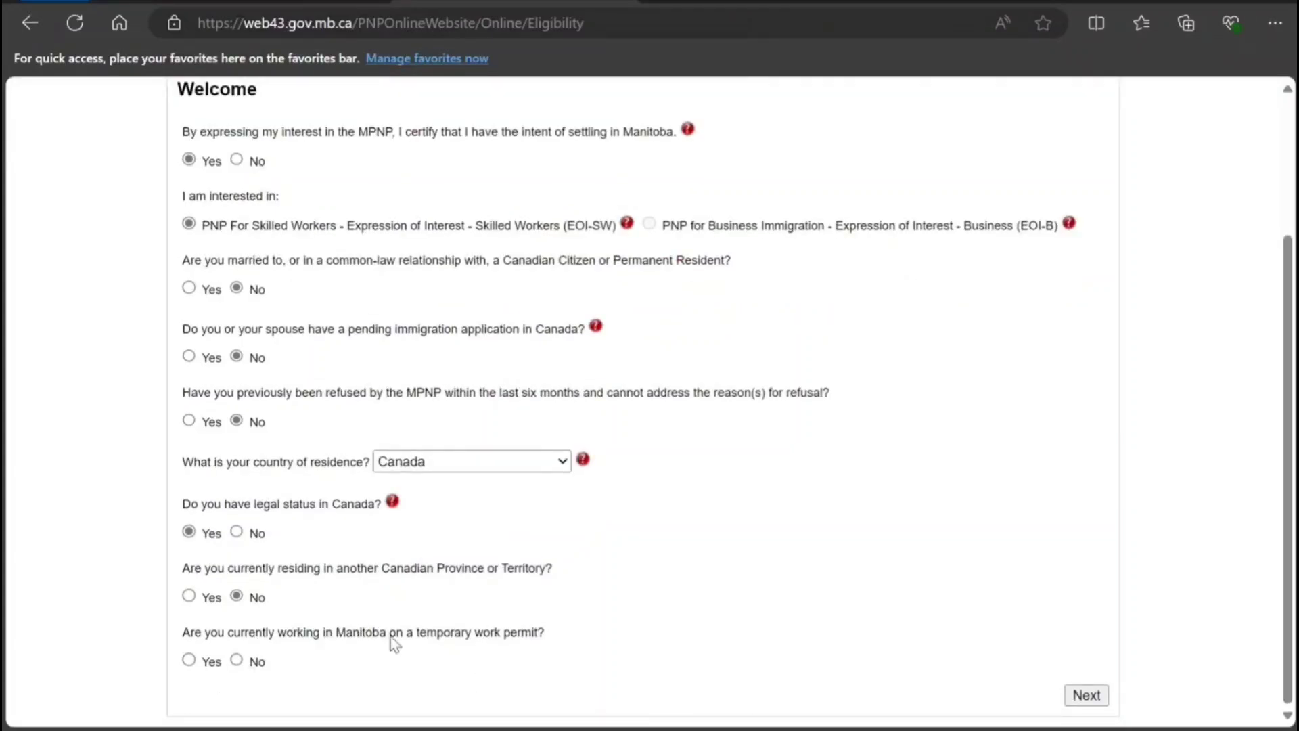
click(189, 659)
scroll(282, 617, down, 1)
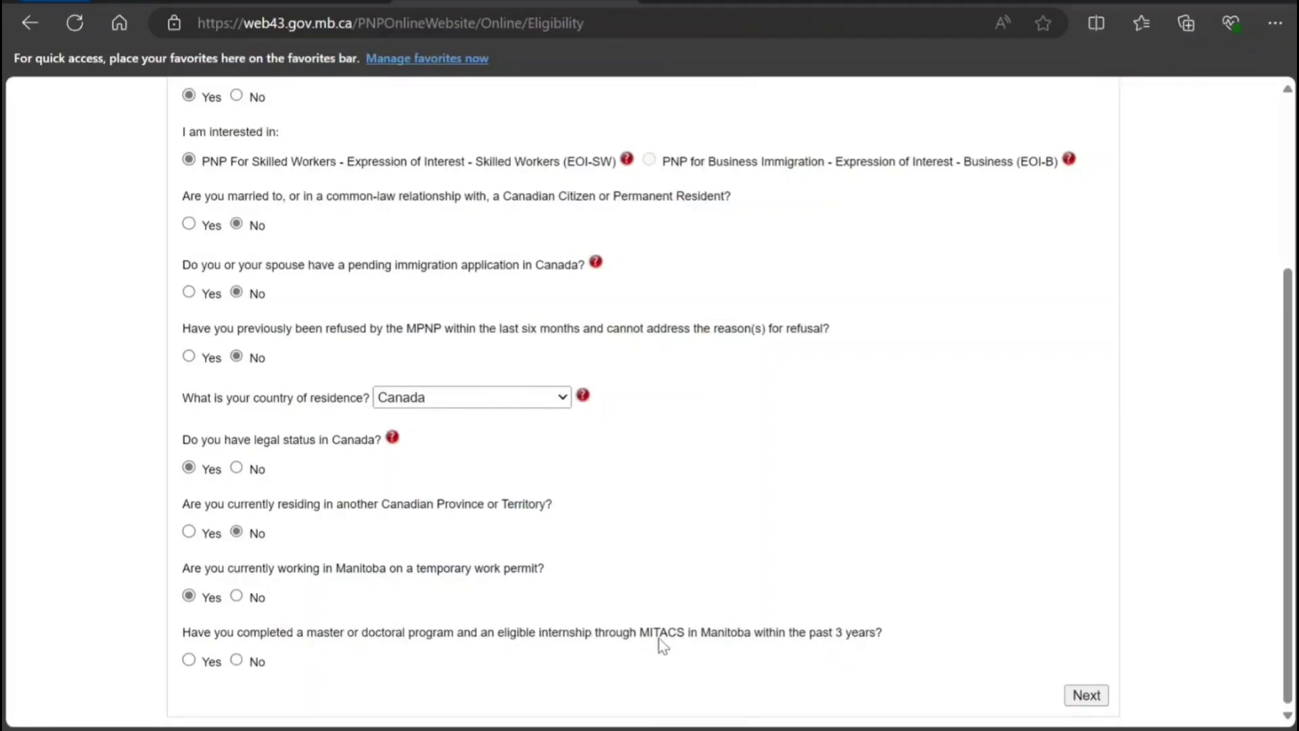
click(236, 660)
scroll(329, 621, down, 2)
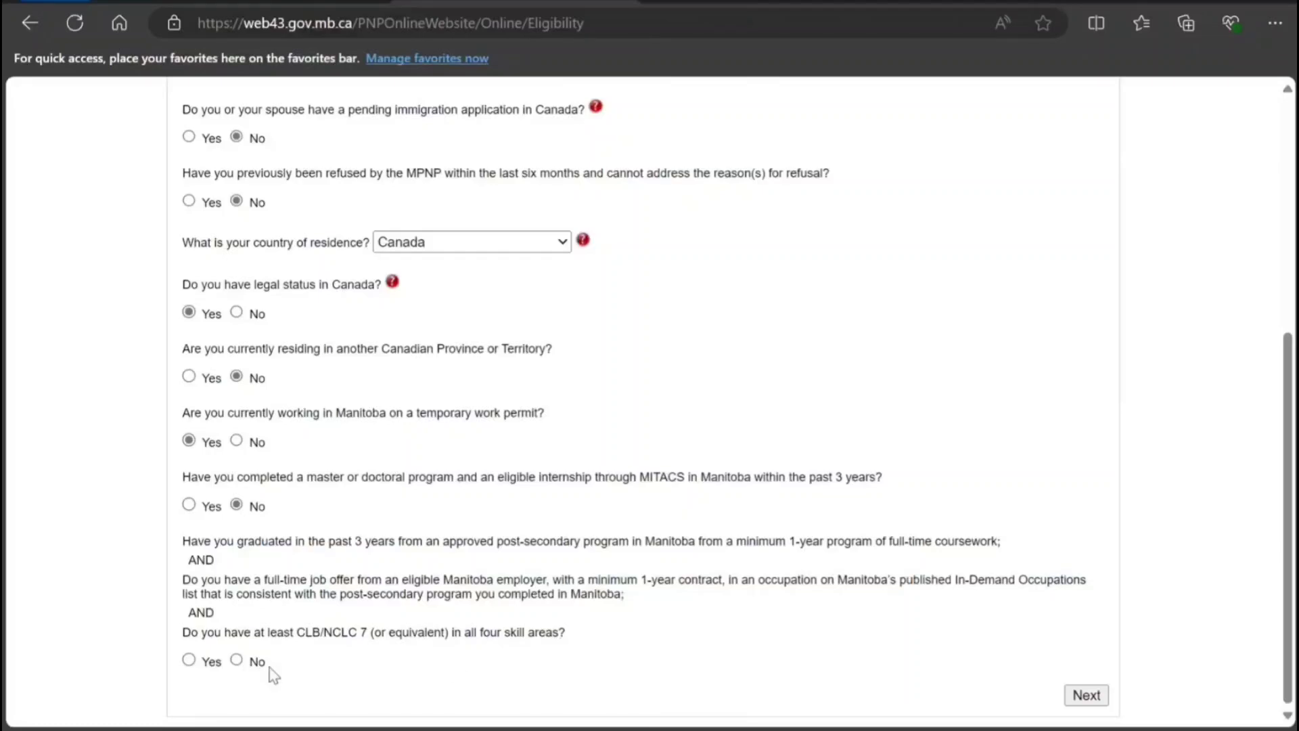
click(189, 659)
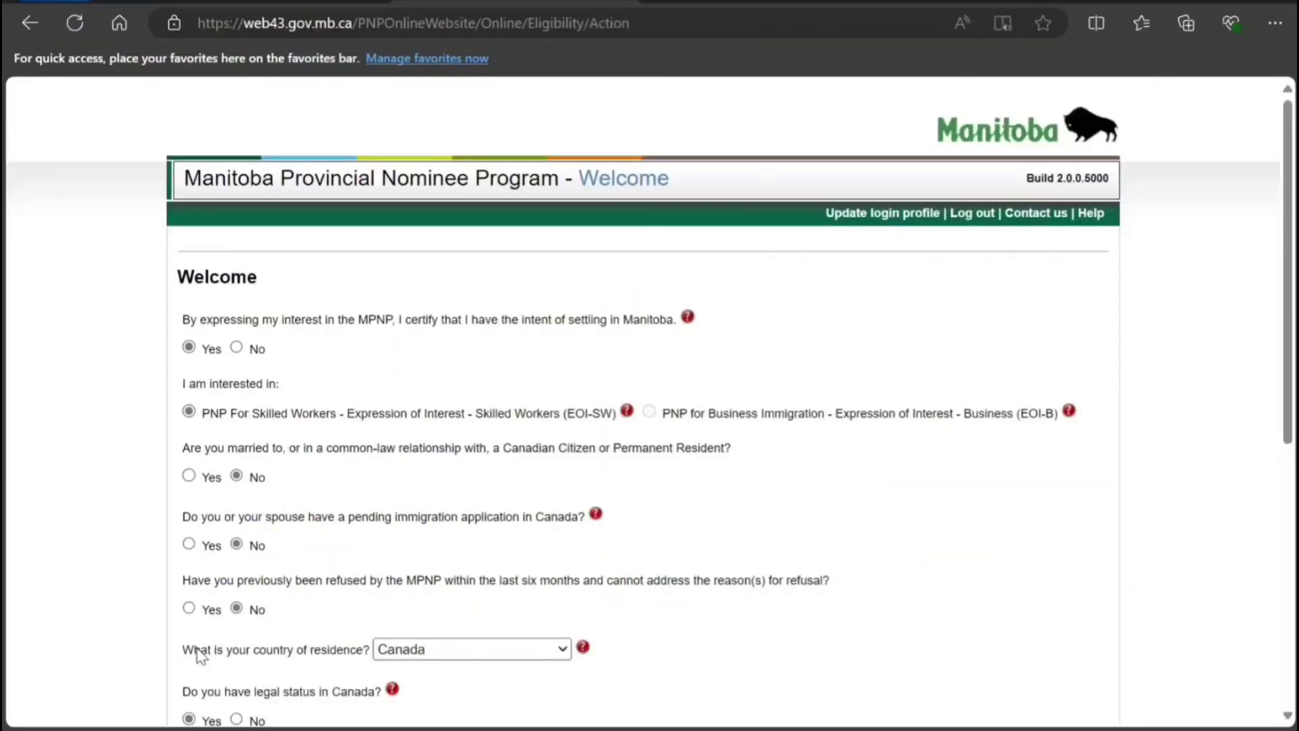
Answer Yes to having taken a language test and choose IELTS.
scroll(198, 655, down, 7)
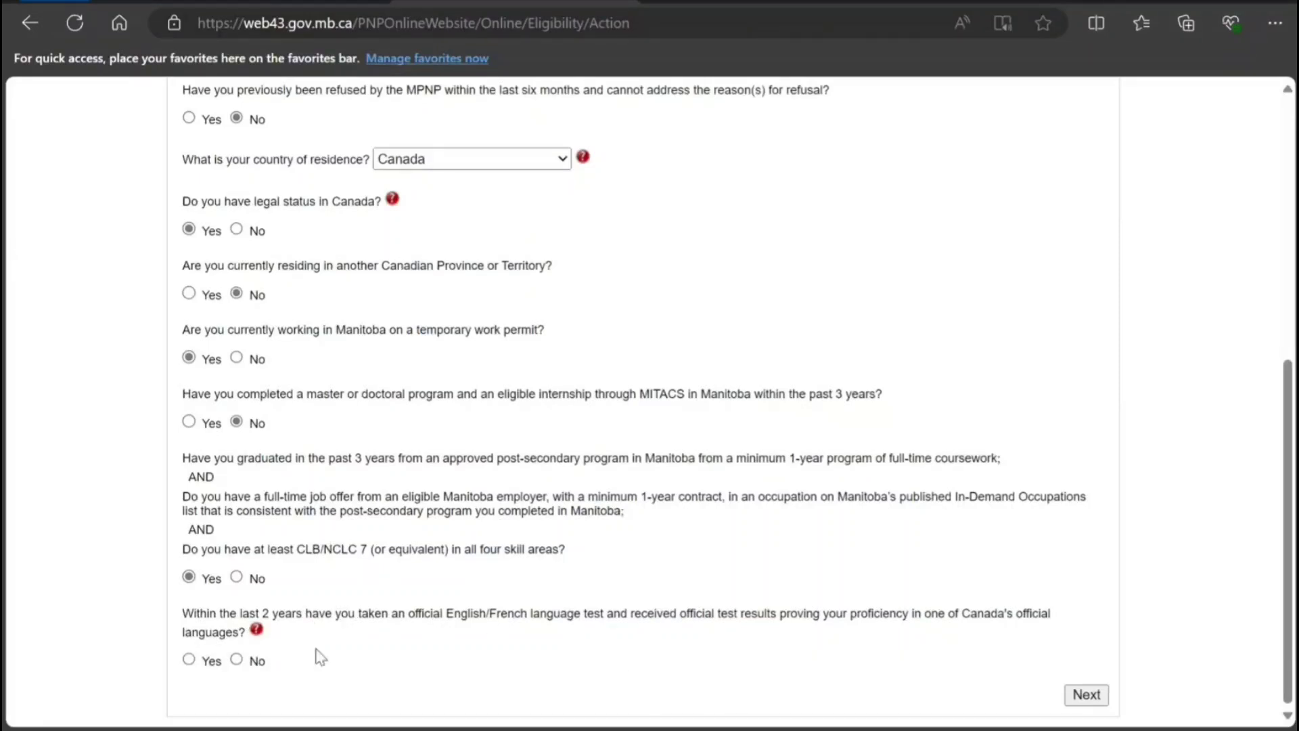
click(188, 660)
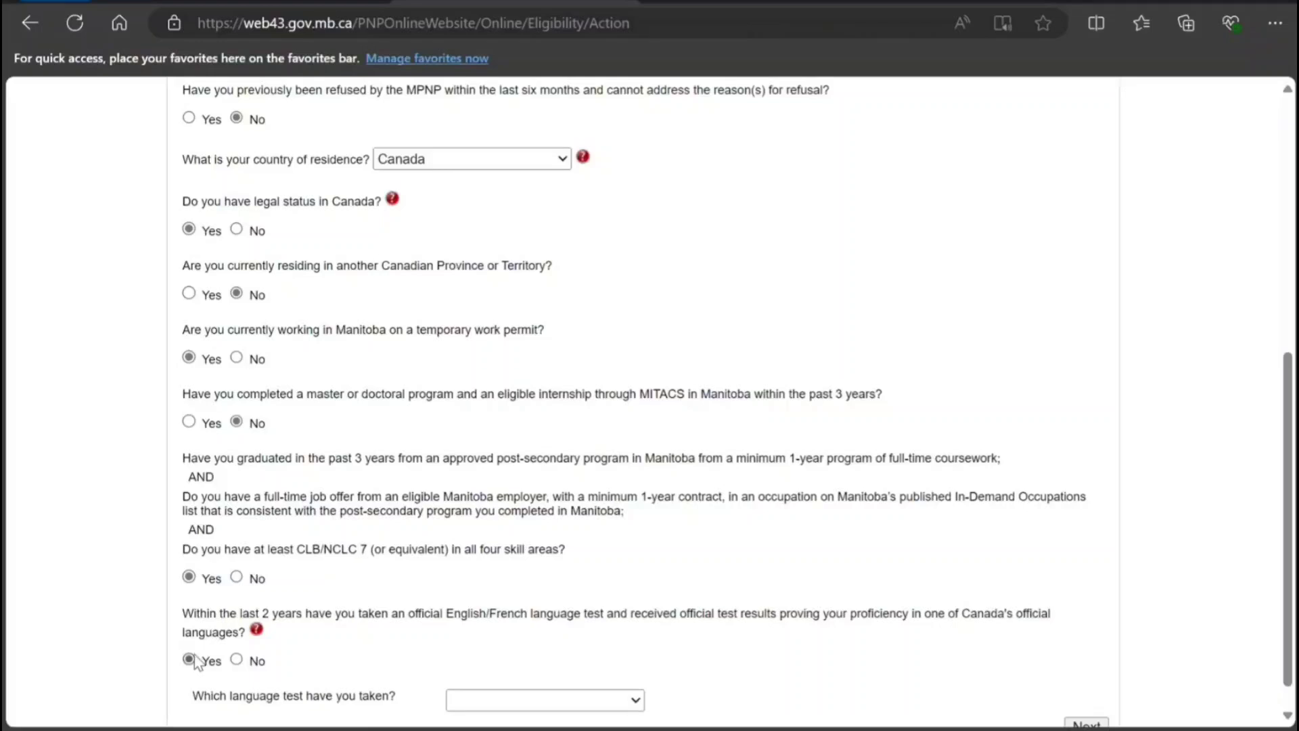
scroll(575, 683, down, 1)
click(595, 673)
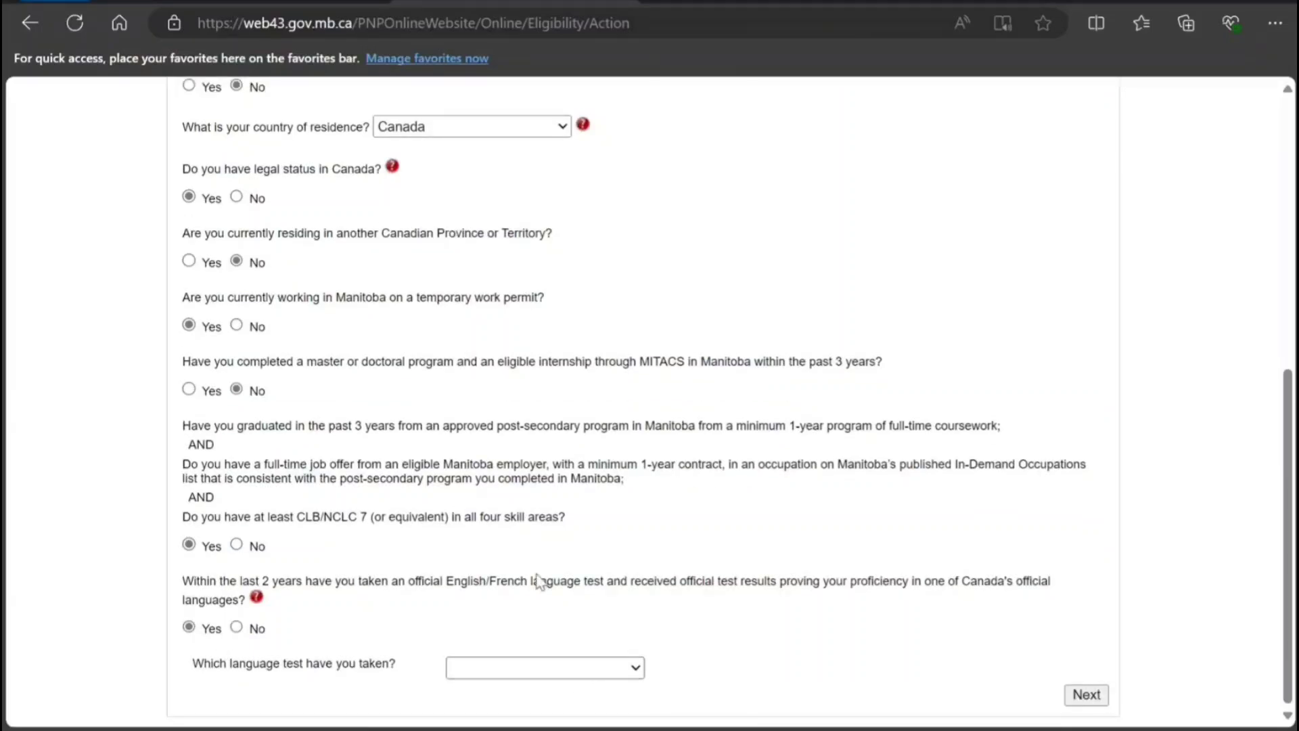
click(537, 555)
scroll(414, 594, down, 2)
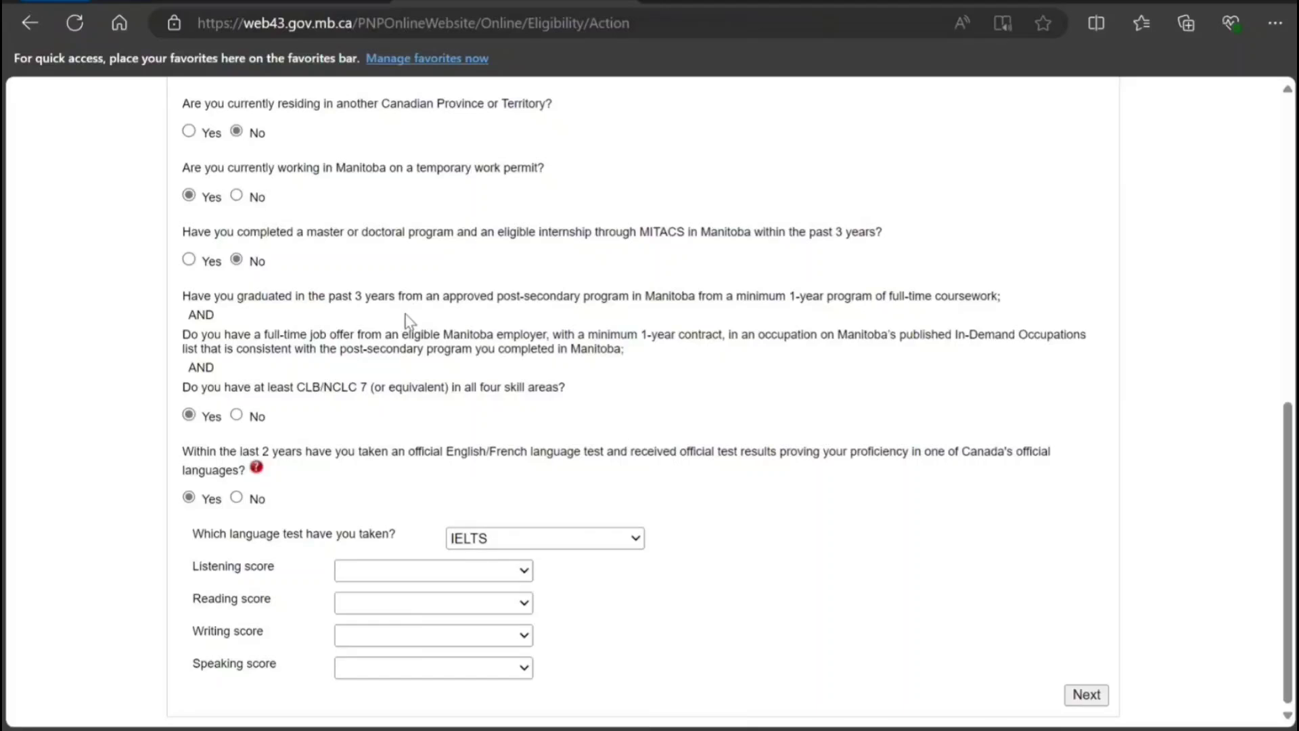
Enter IELTS scores Listening 7.5, Reading 8.0, Writing 8.0, Speaking 8.5, then submit and confirm.
click(433, 570)
click(405, 465)
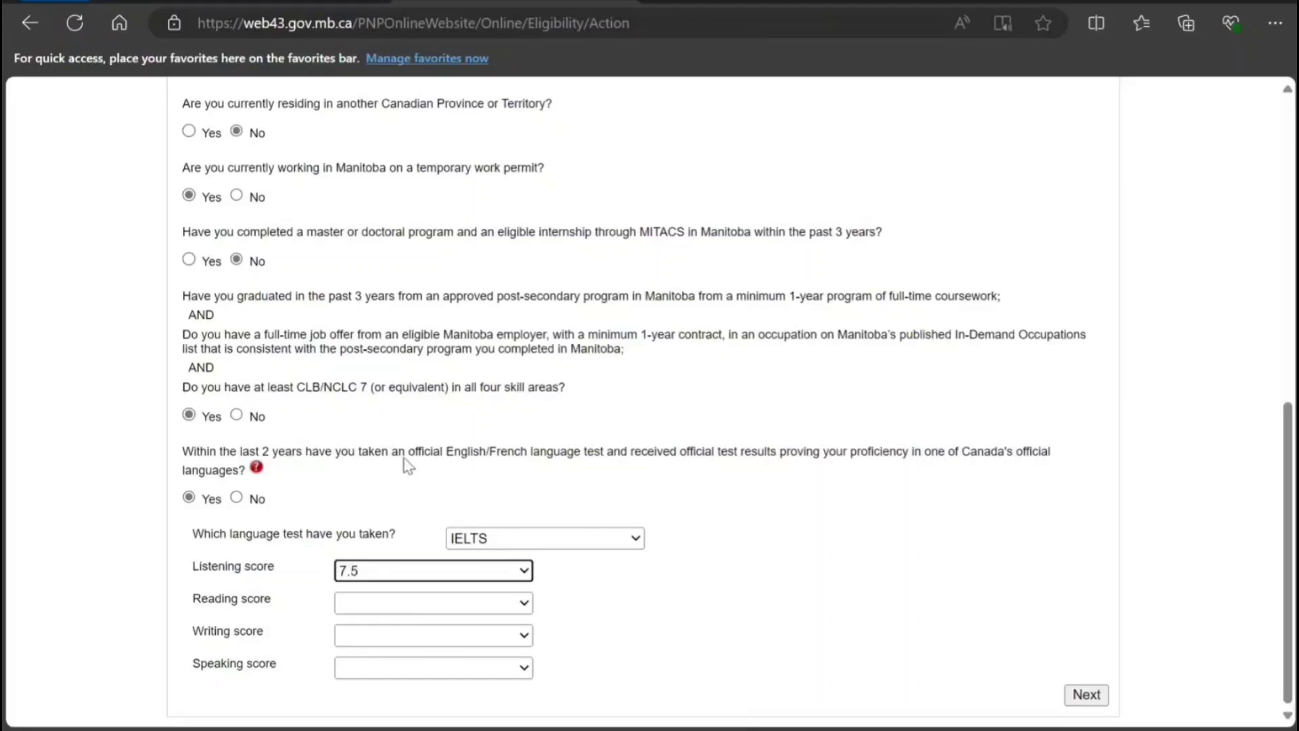
click(393, 320)
click(408, 631)
click(412, 638)
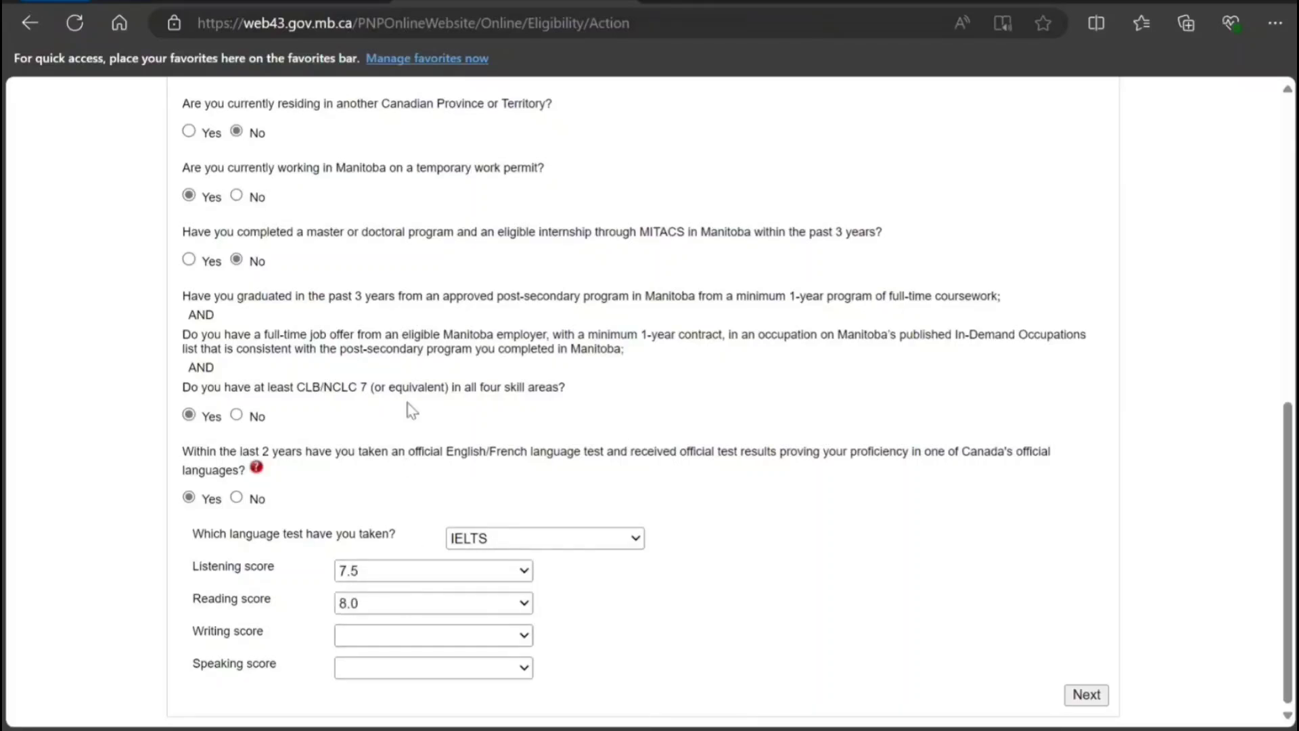
click(408, 383)
click(394, 680)
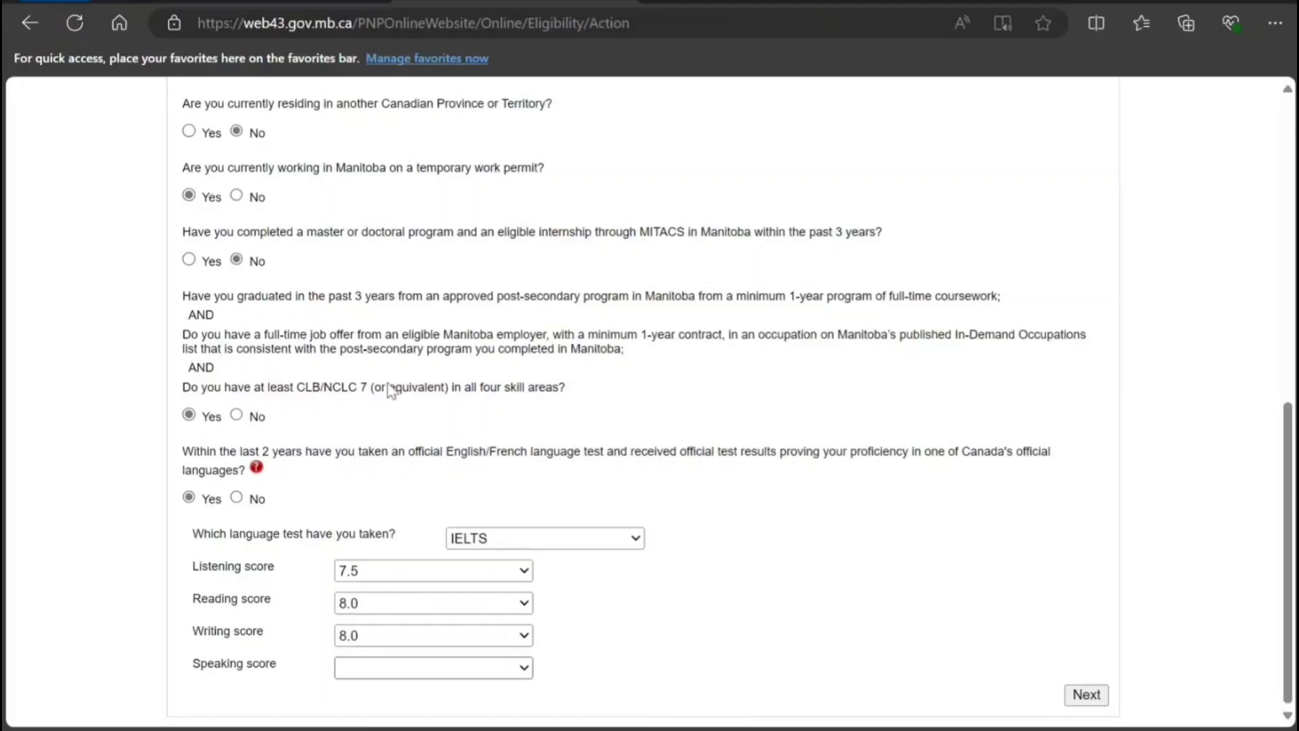
click(392, 391)
click(689, 646)
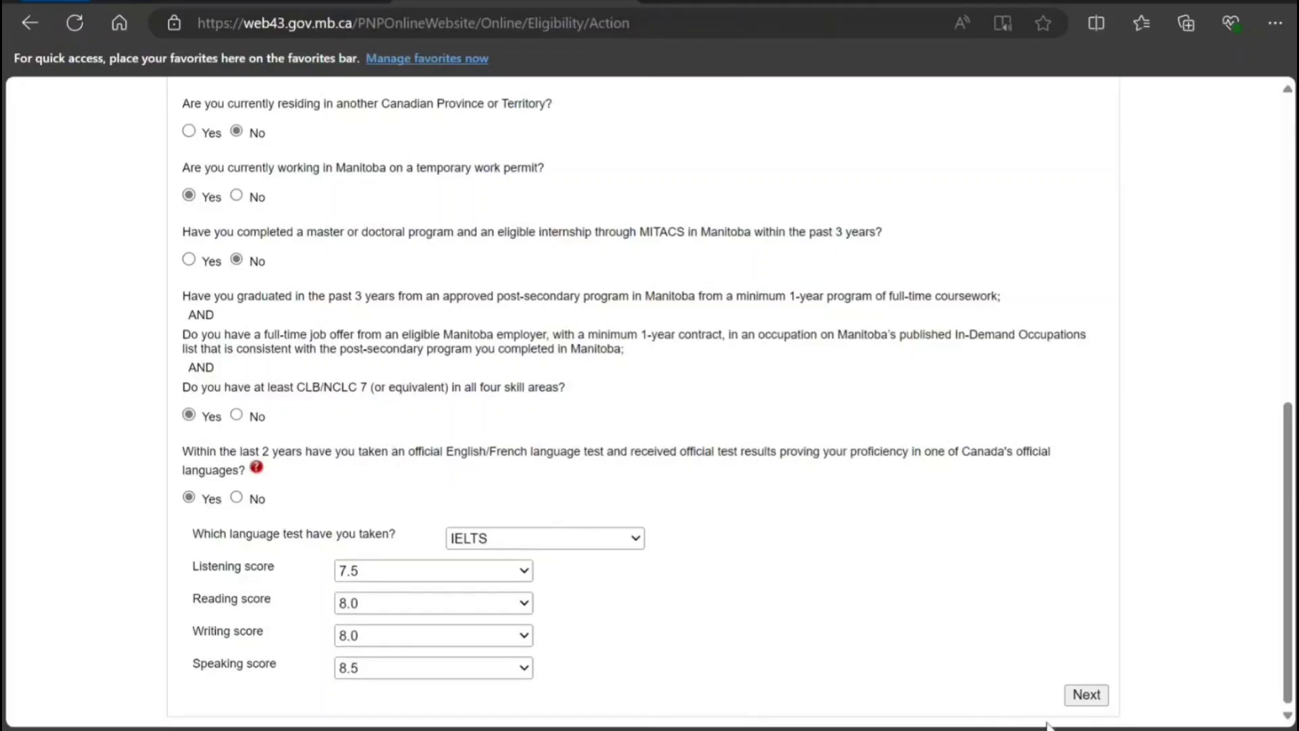
click(1083, 693)
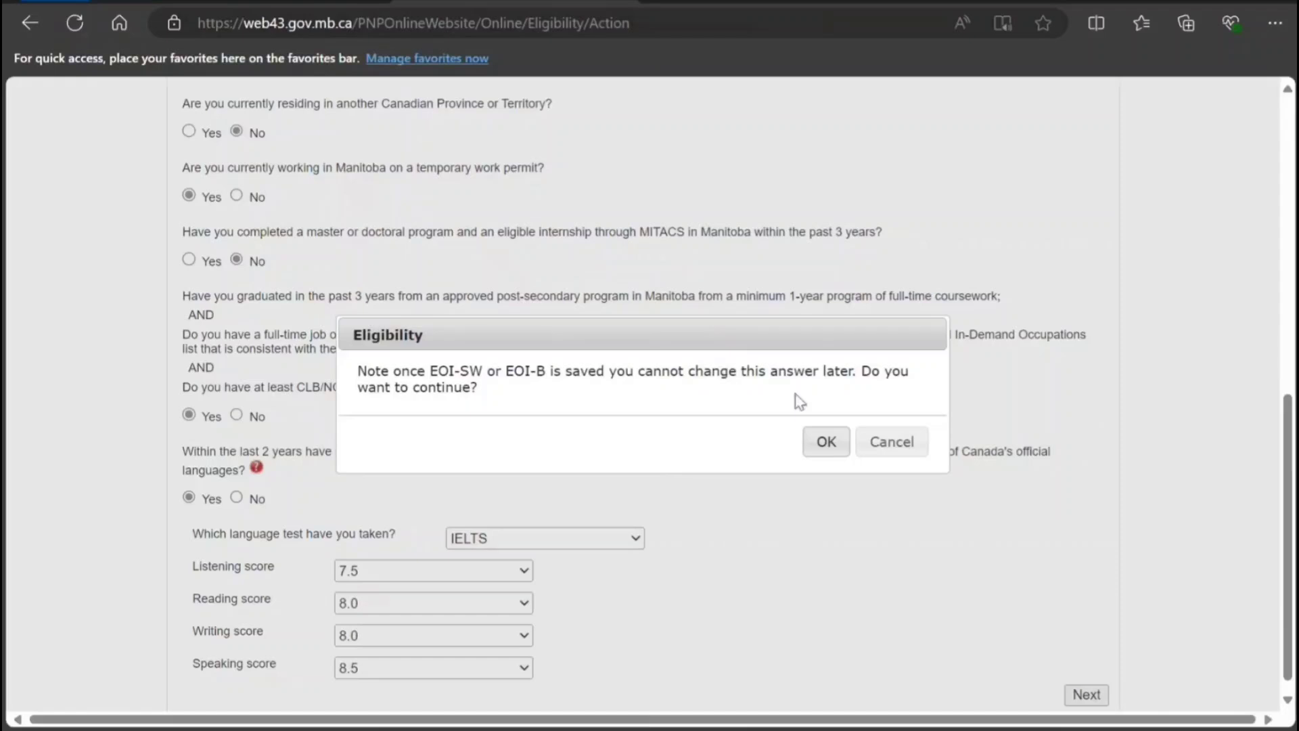
click(828, 443)
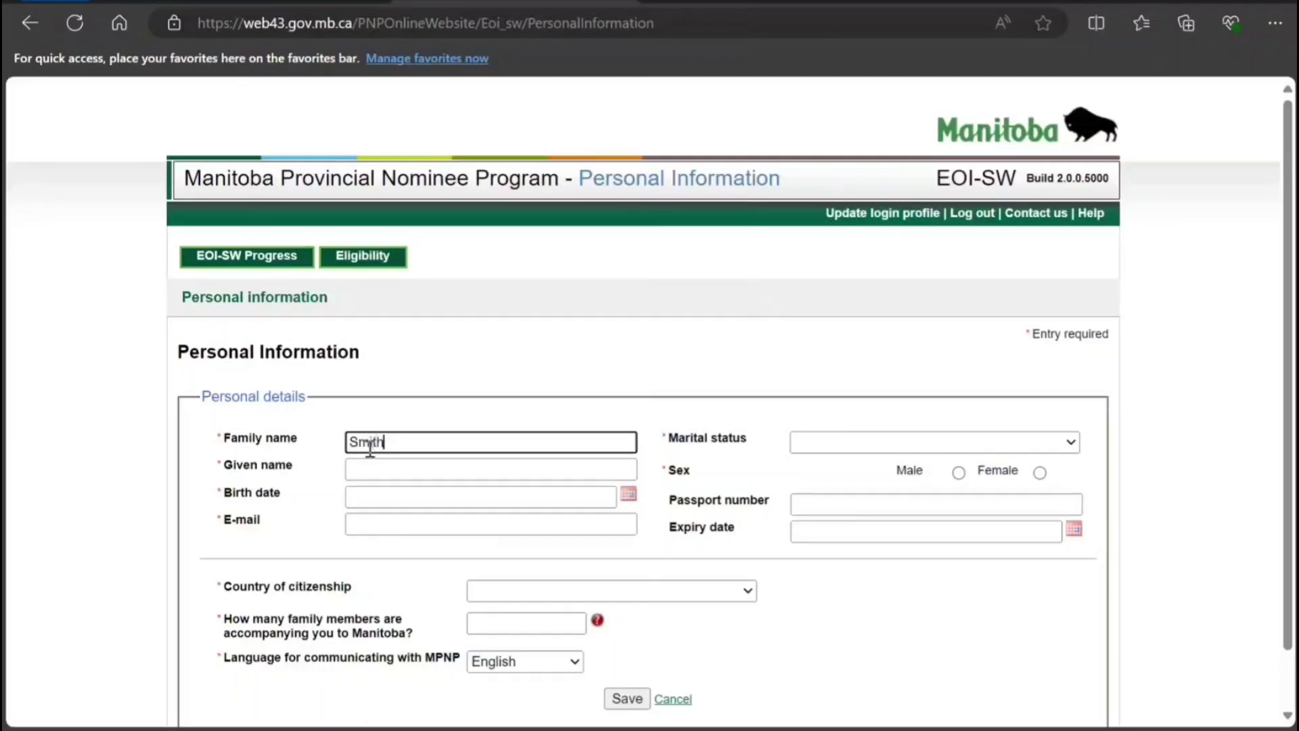
key(Tab)
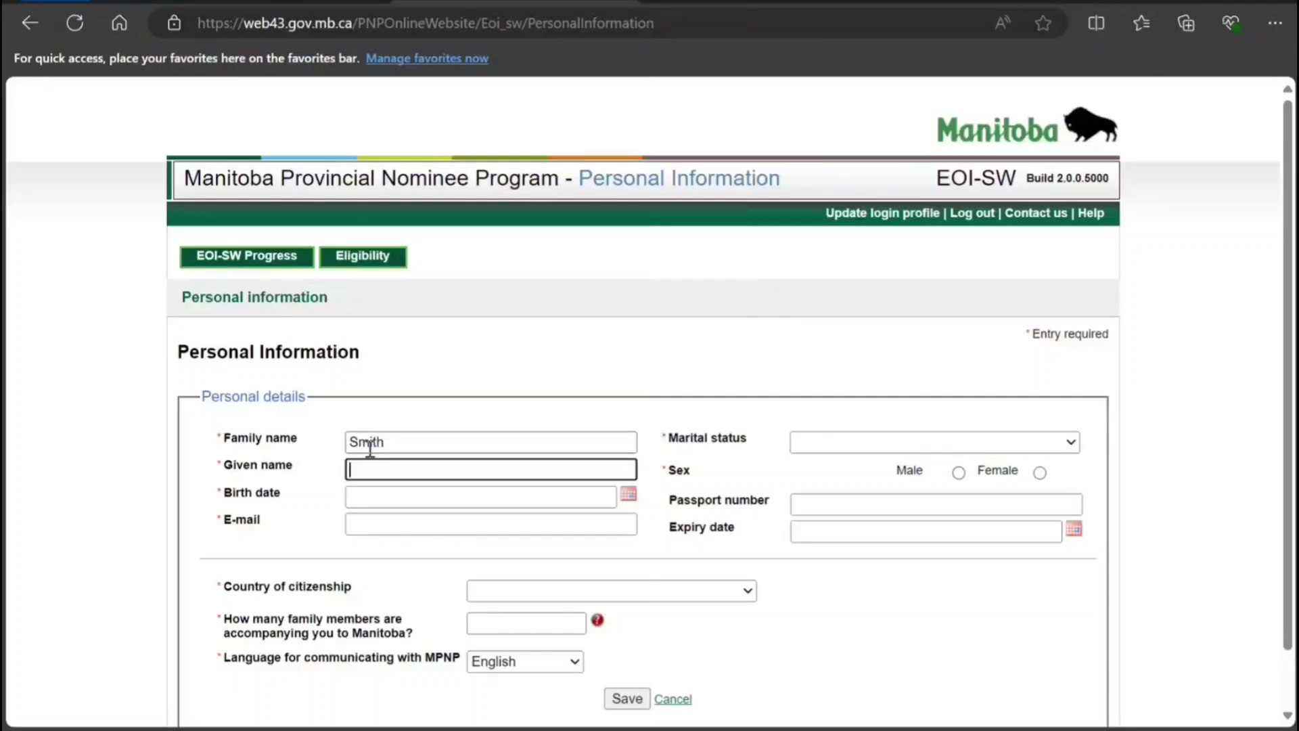
text(John)
click(628, 493)
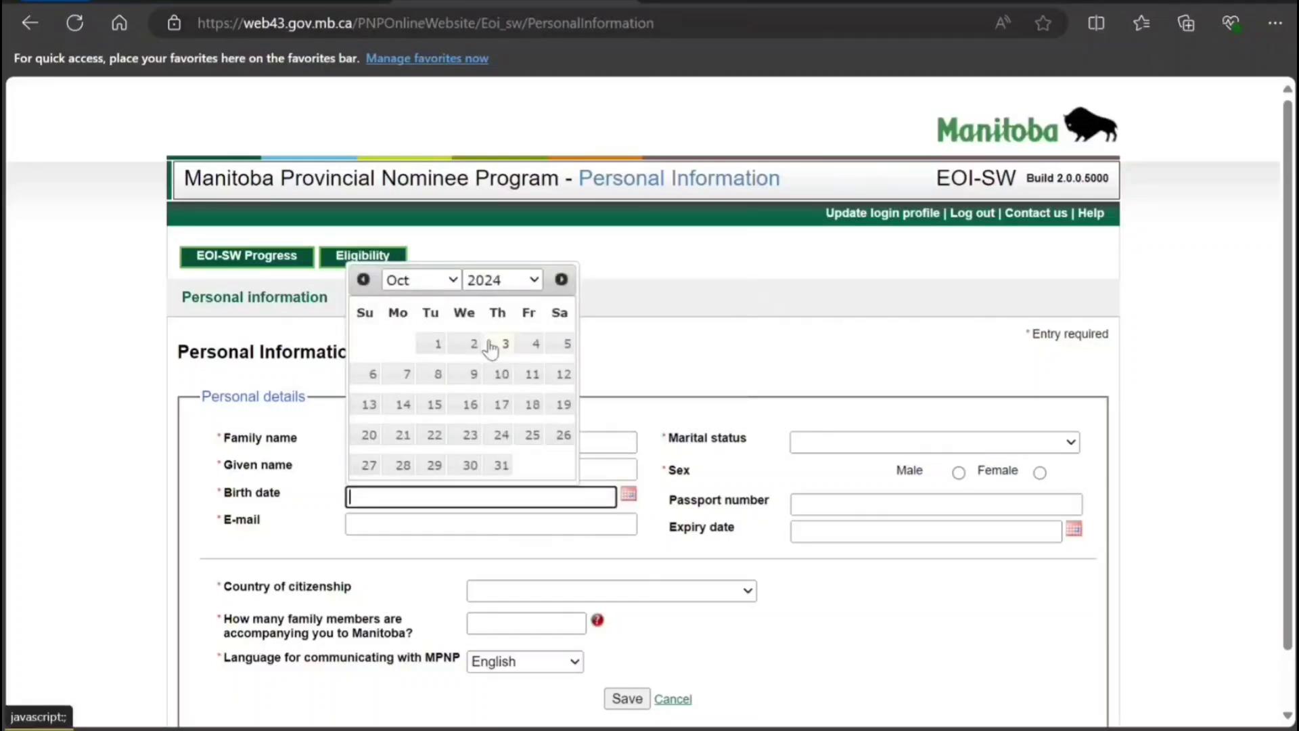
click(504, 279)
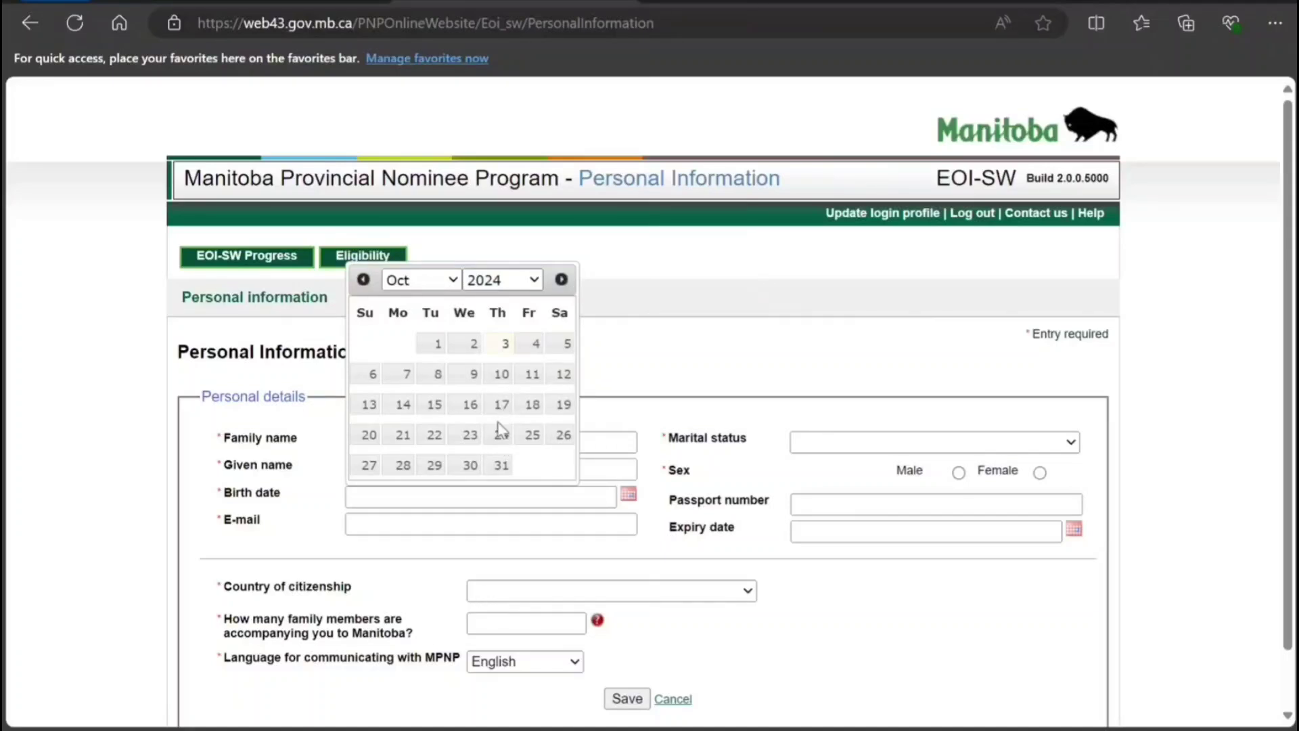
click(482, 494)
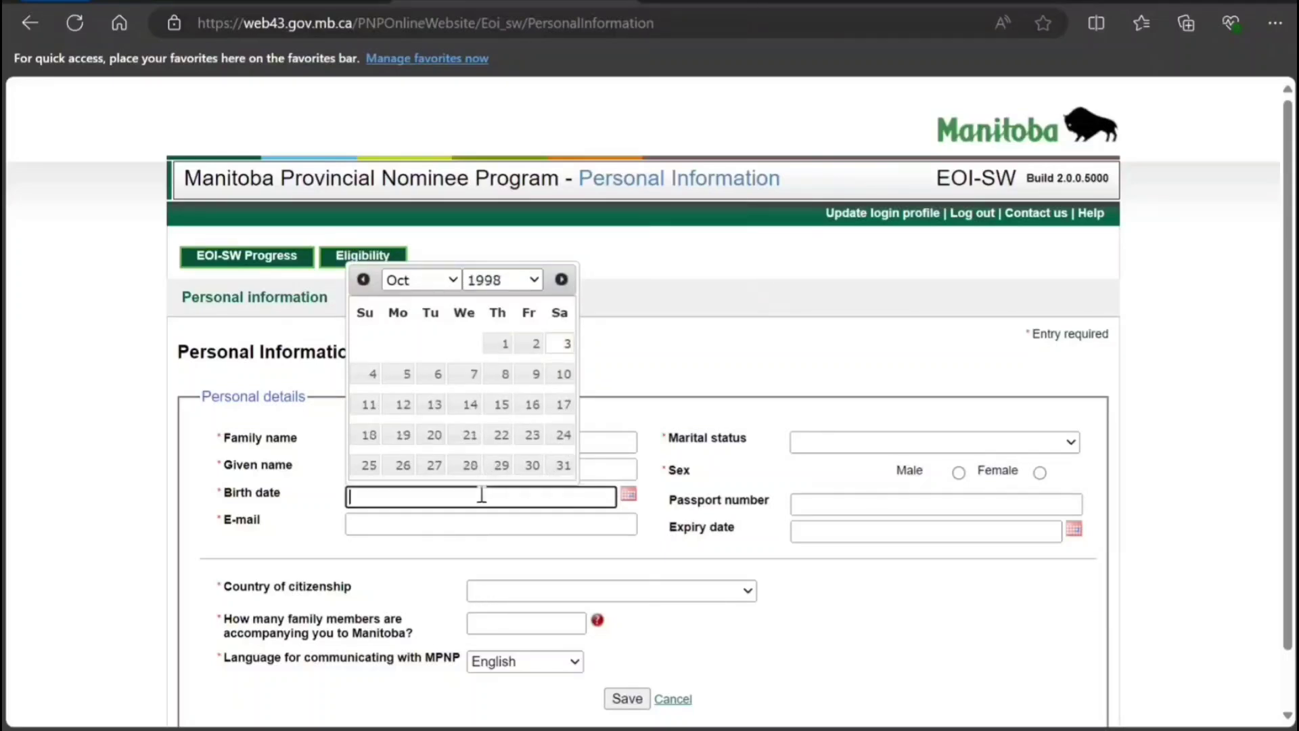
click(471, 374)
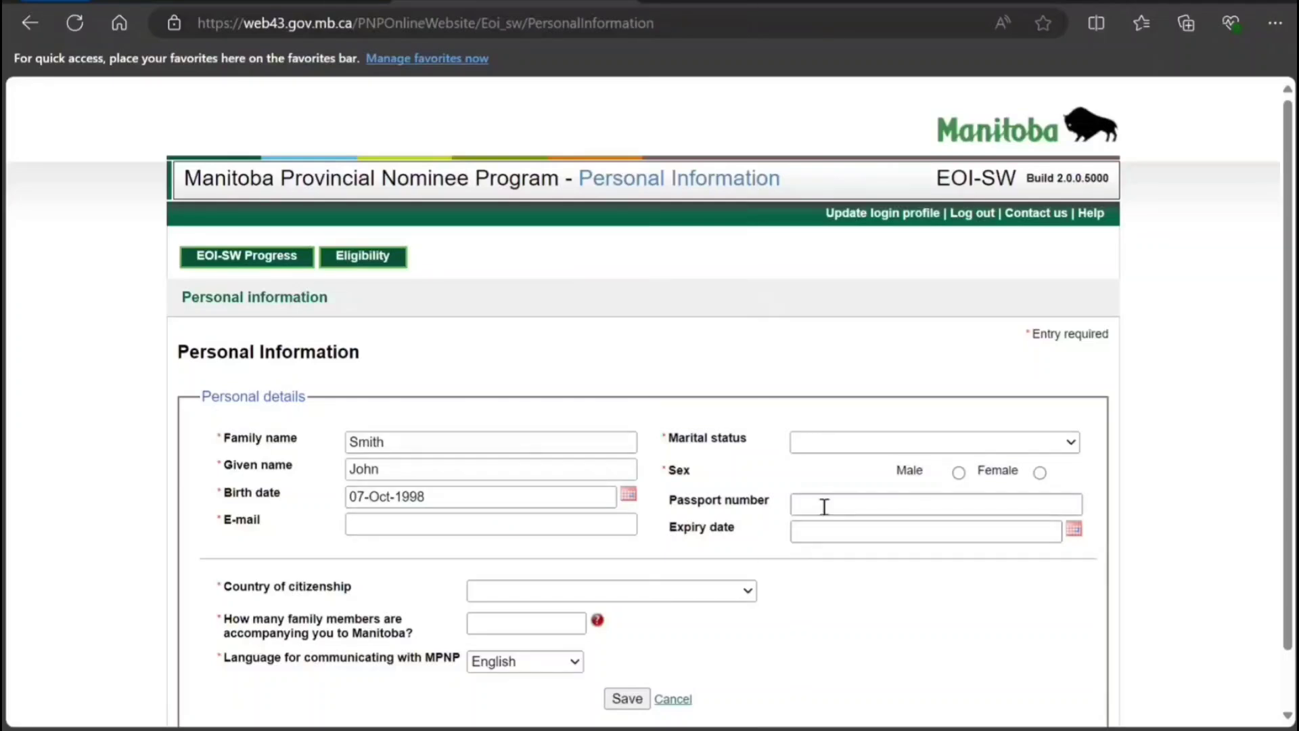
scroll(715, 543, down, 1)
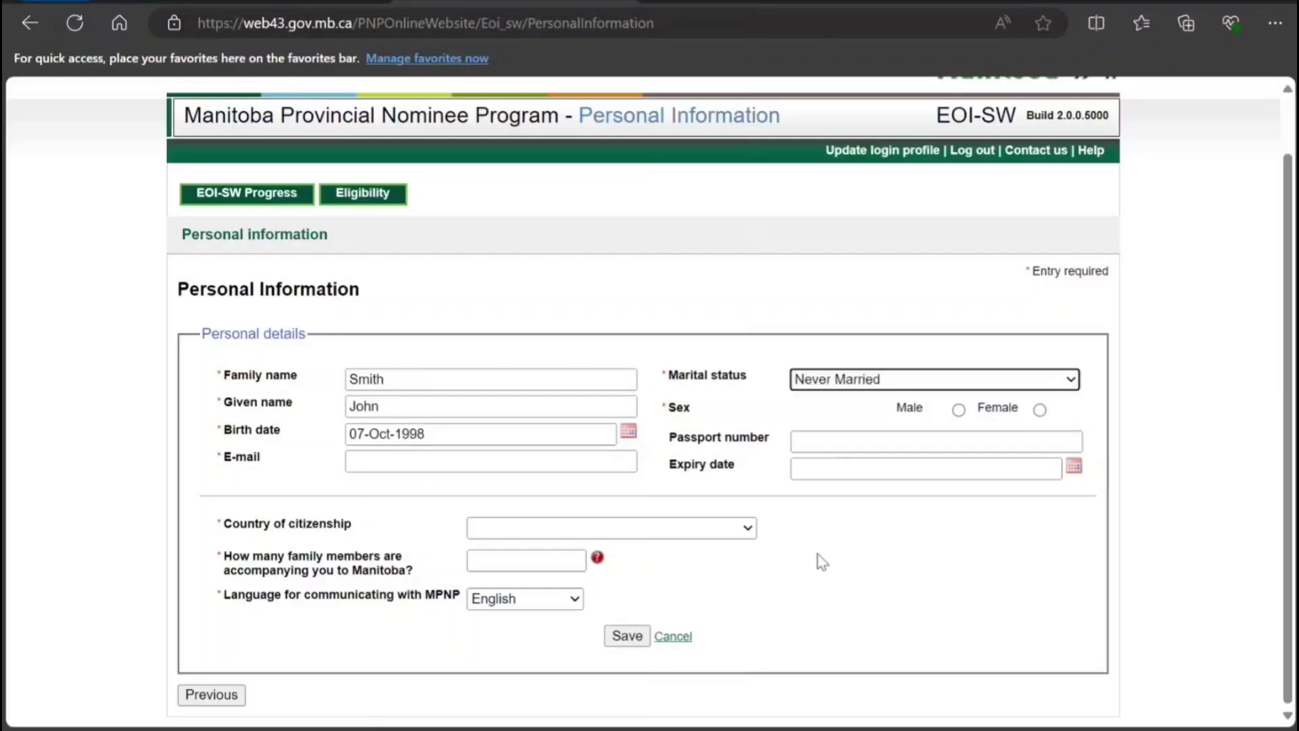
Mark the applicant as Male and enter the passport number with expiry 30-Oct-2030.
click(462, 462)
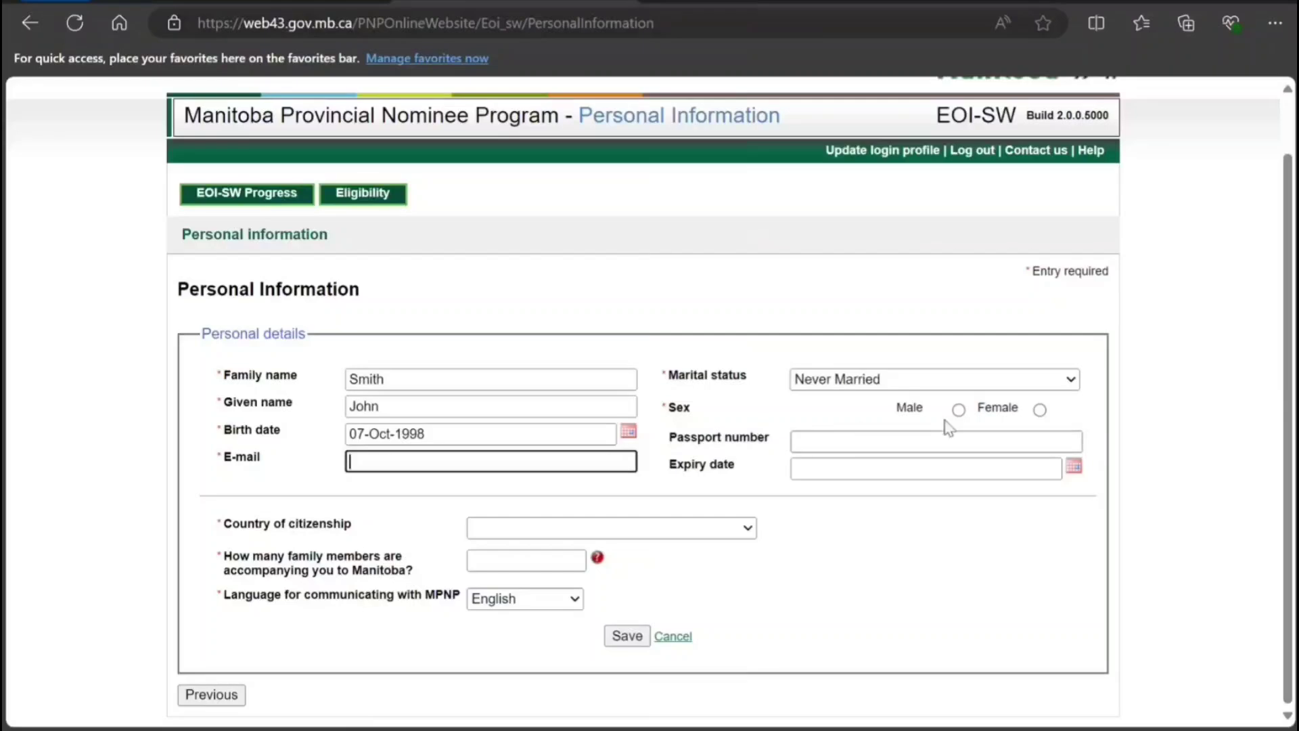
click(960, 410)
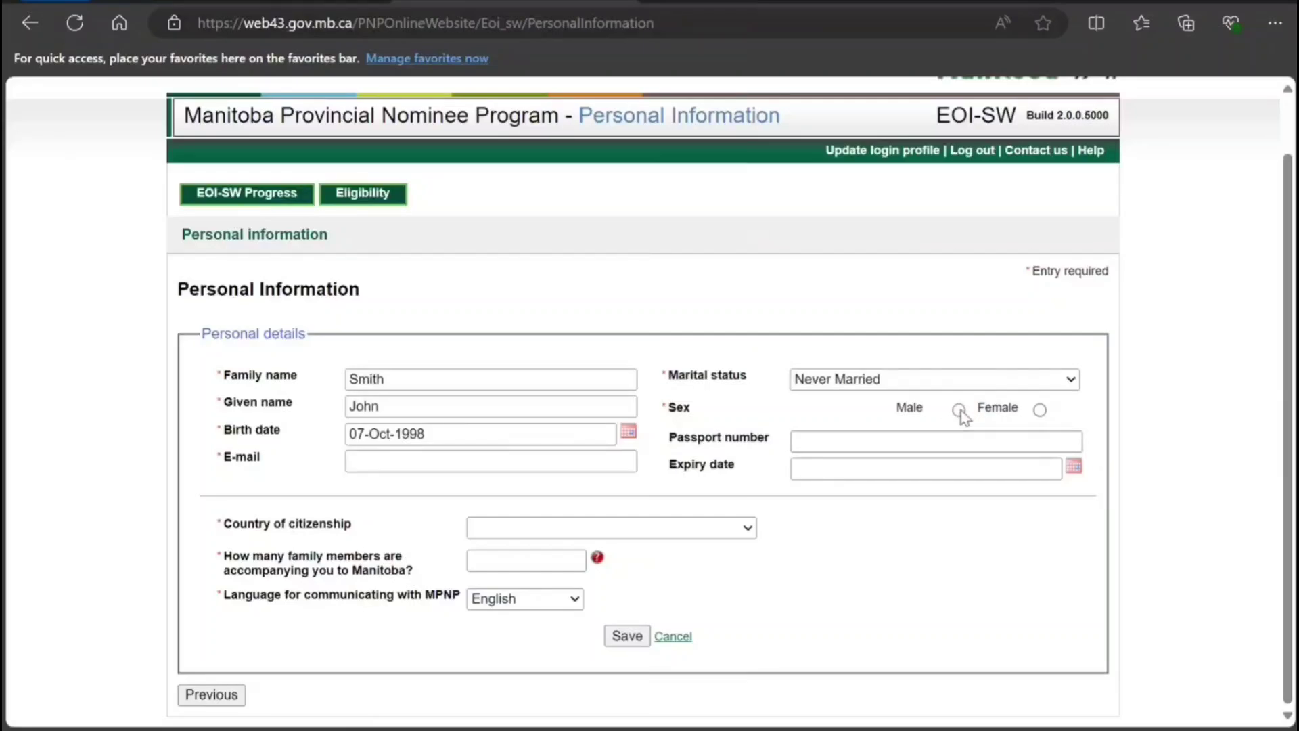
click(889, 443)
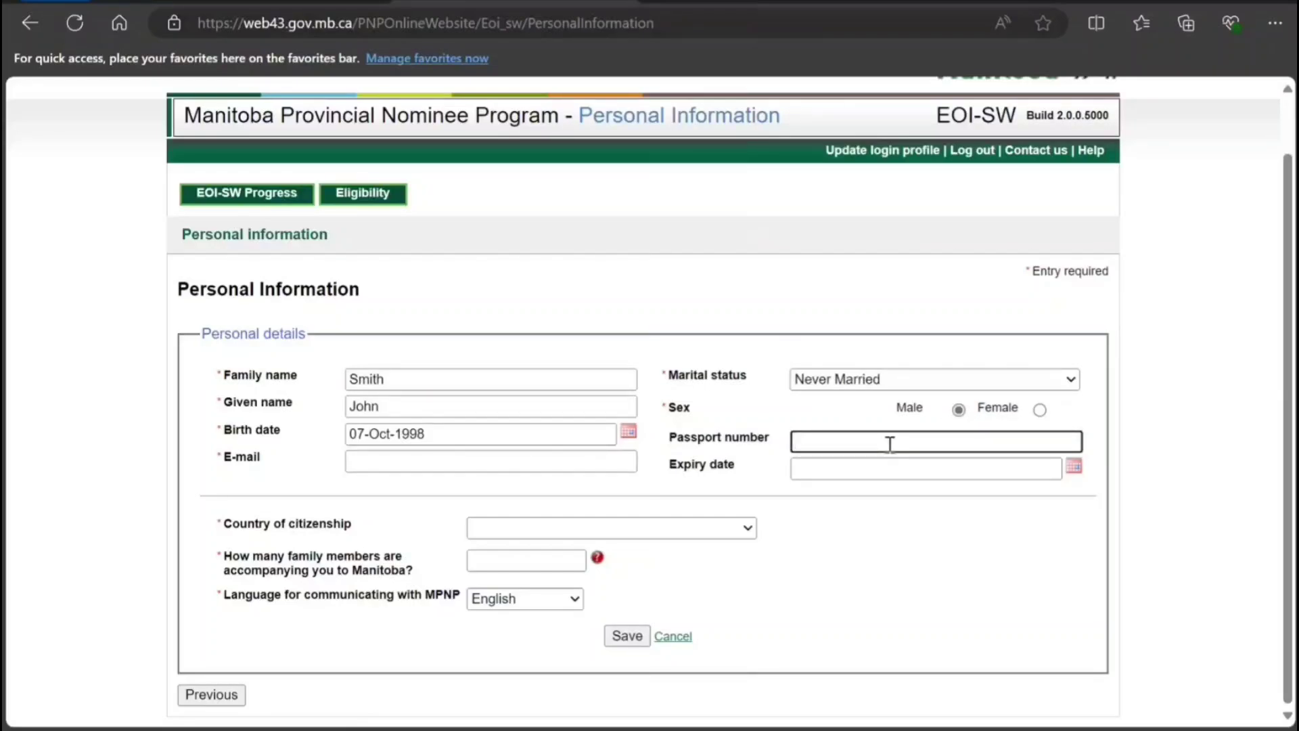
text(A898898989898)
click(1074, 468)
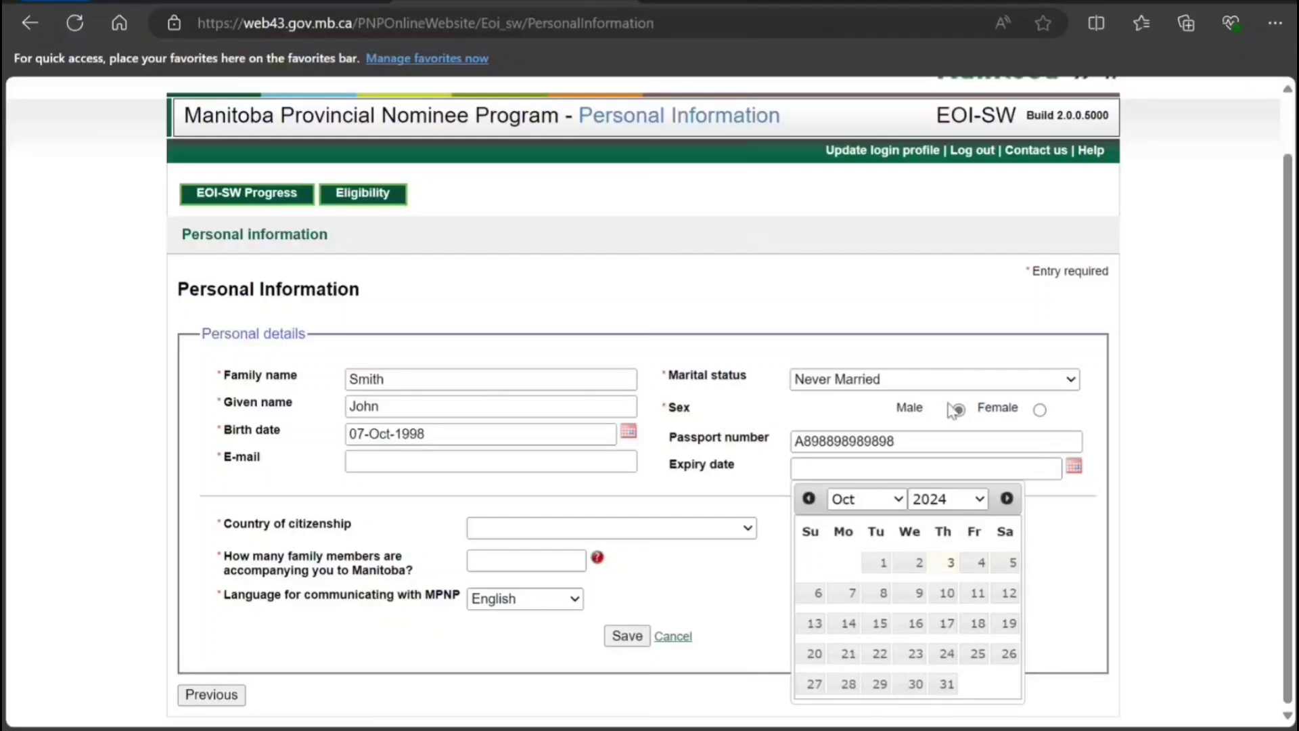
click(932, 462)
click(916, 684)
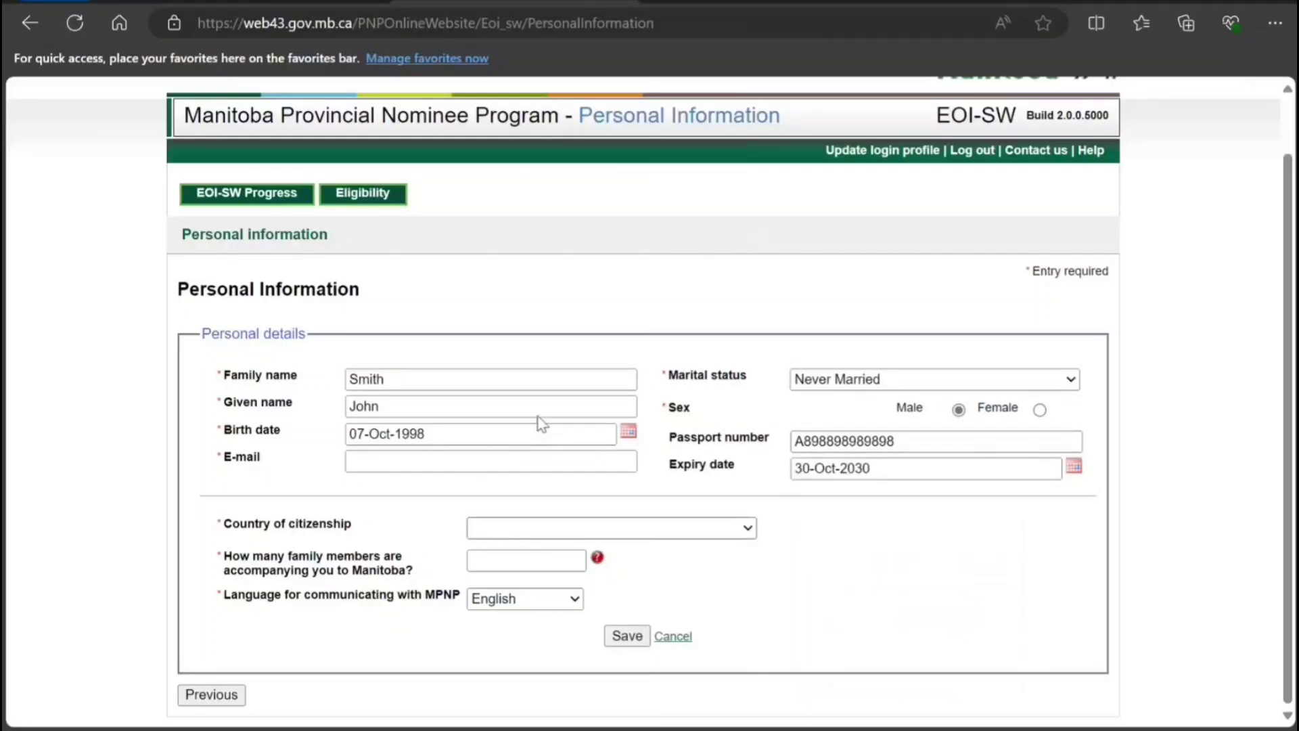
Set the country to India and enter 0 accompanying family members.
text(india)
click(497, 561)
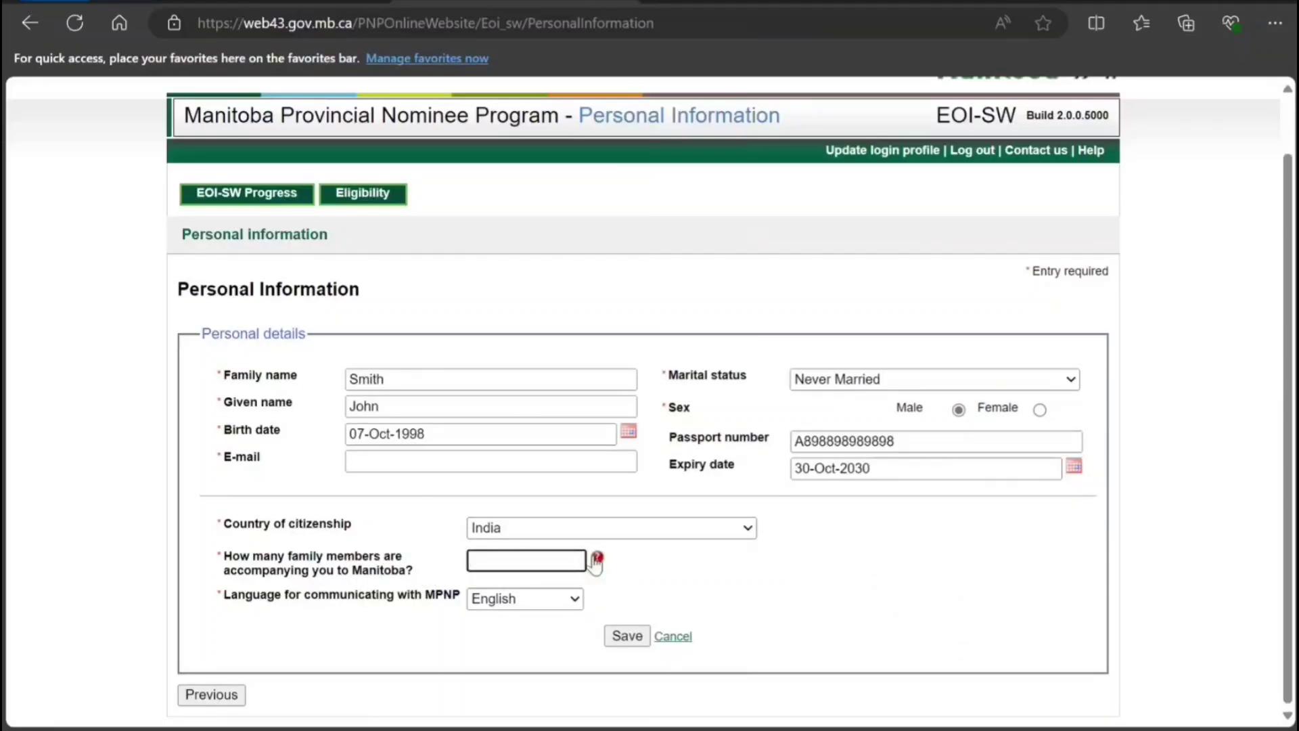
click(596, 558)
drag(525, 247, 583, 507)
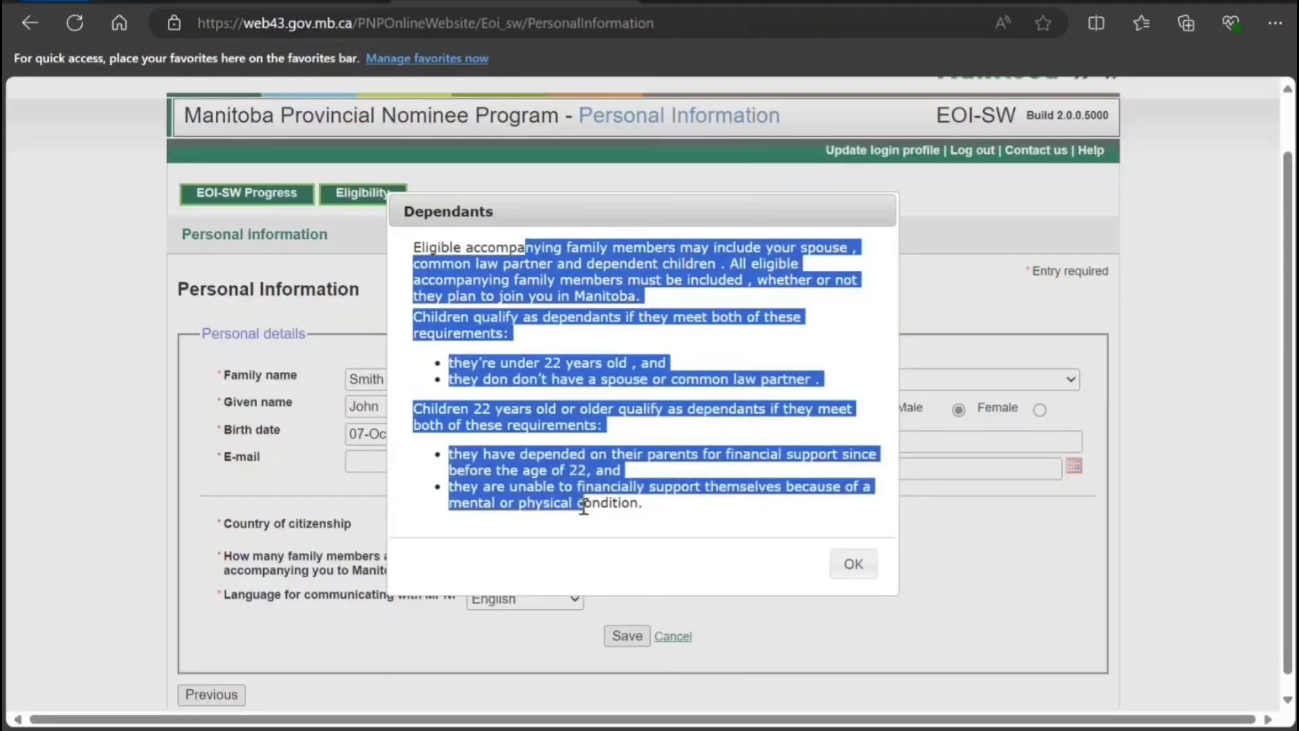
click(858, 565)
click(520, 560)
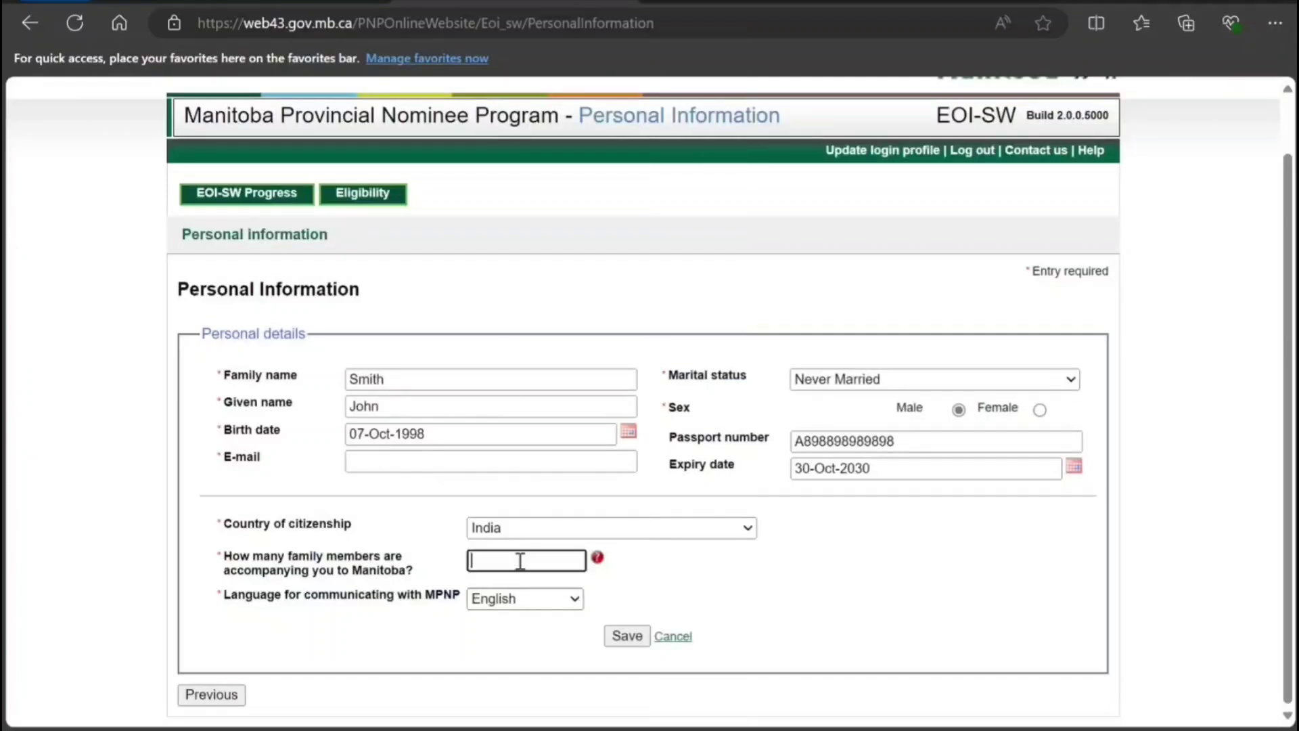
text(0)
Save the personal information, then answer No to IRCC refusal, removal, Strategic Initiative and job offer.
key(Return)
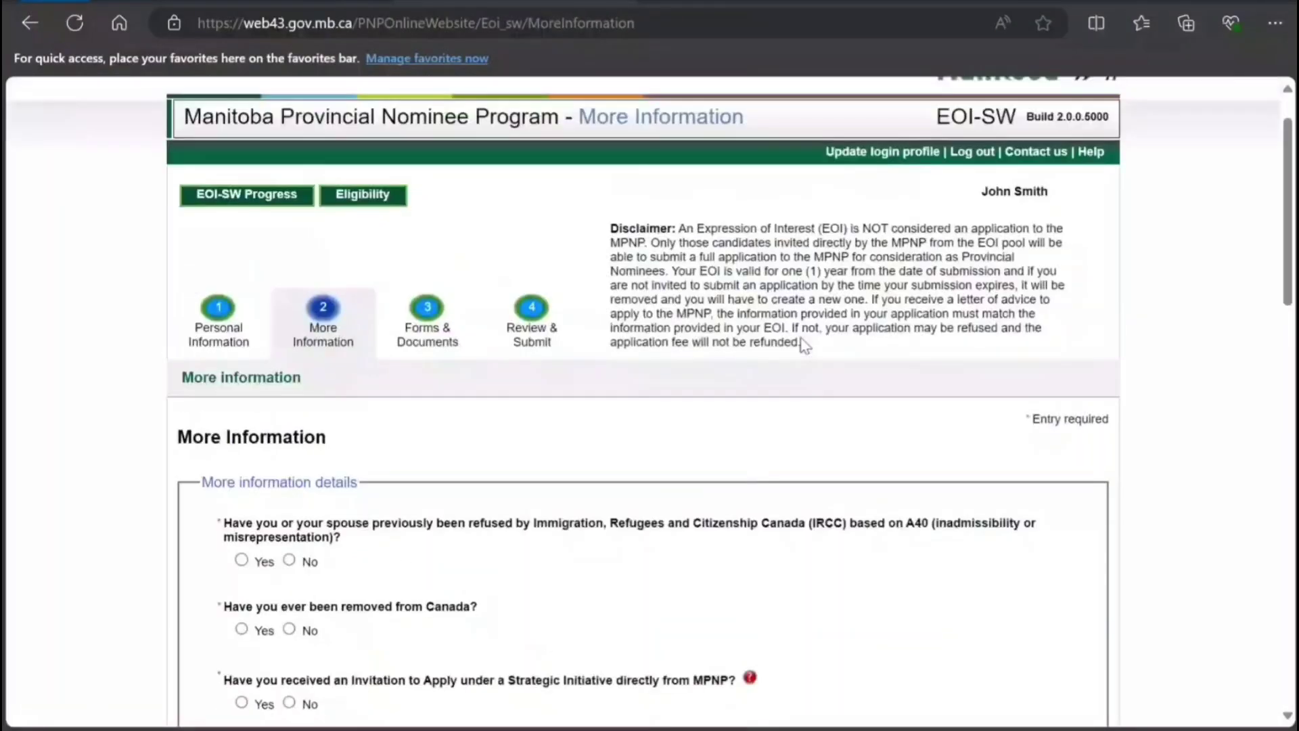
scroll(804, 345, down, 3)
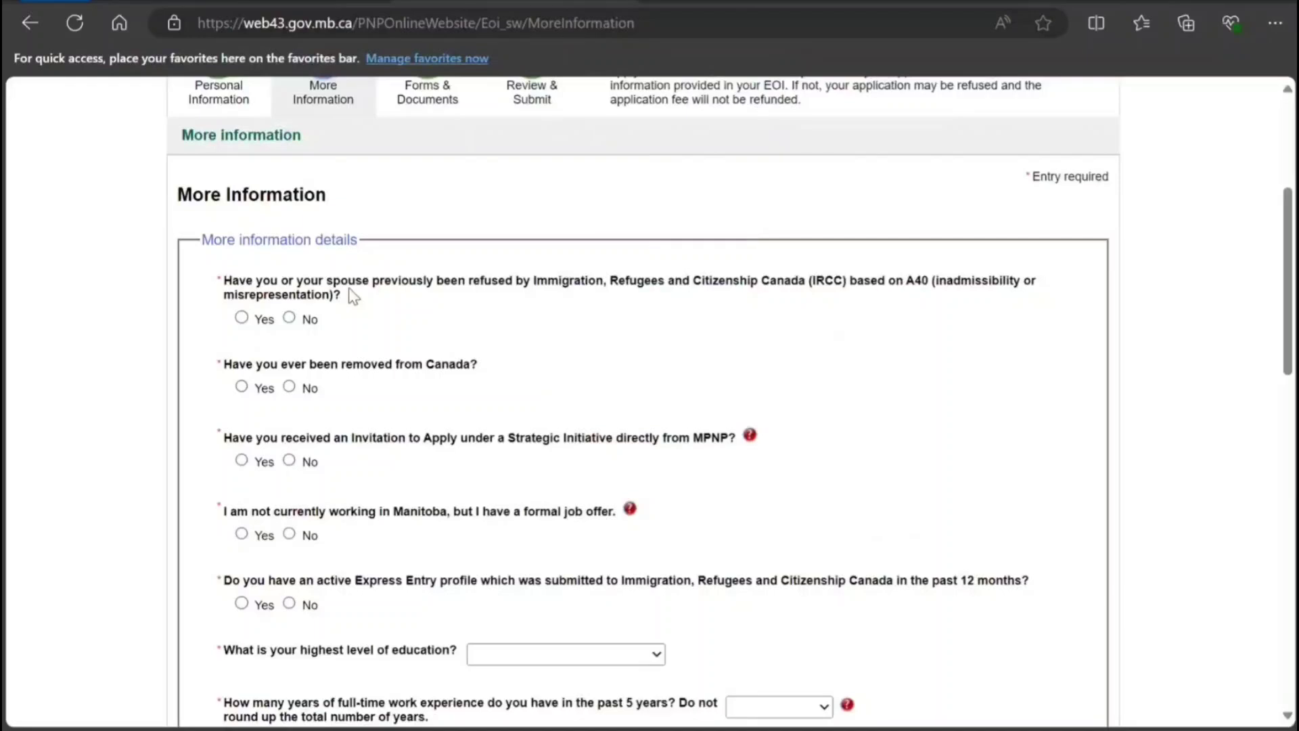
scroll(352, 295, up, 1)
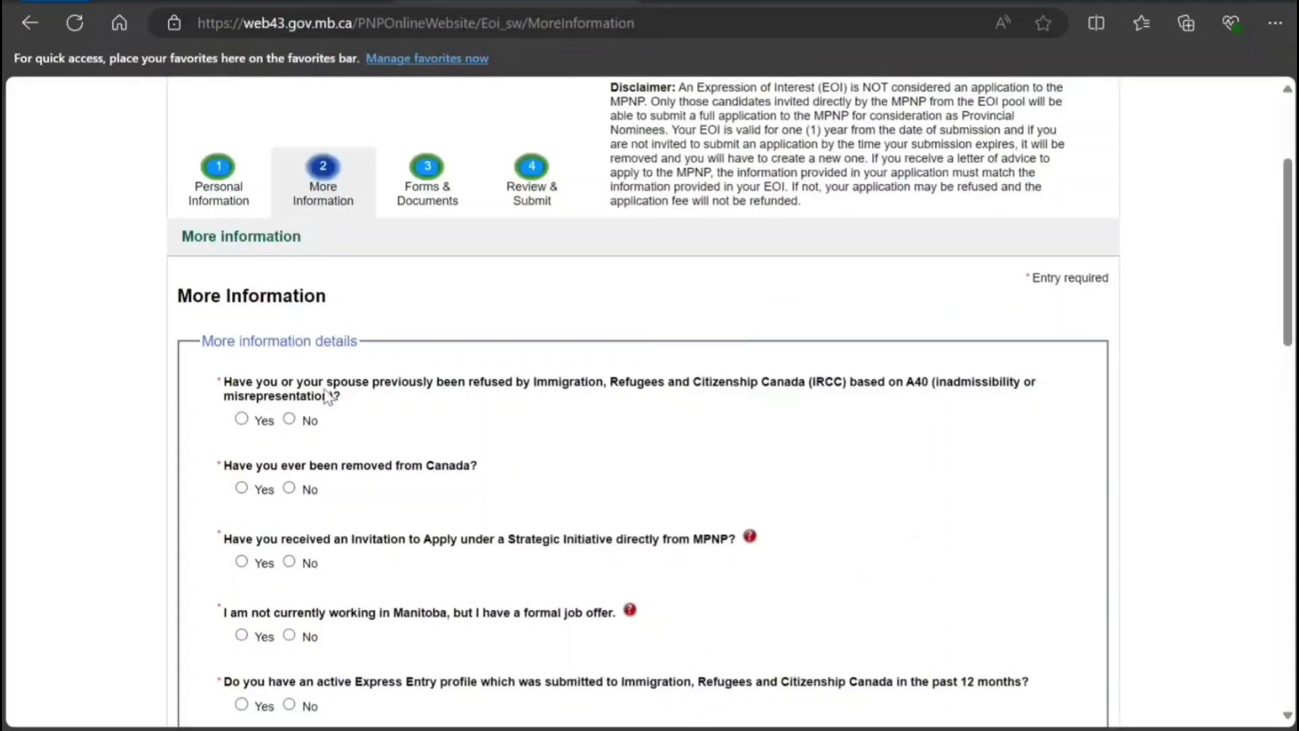
click(288, 419)
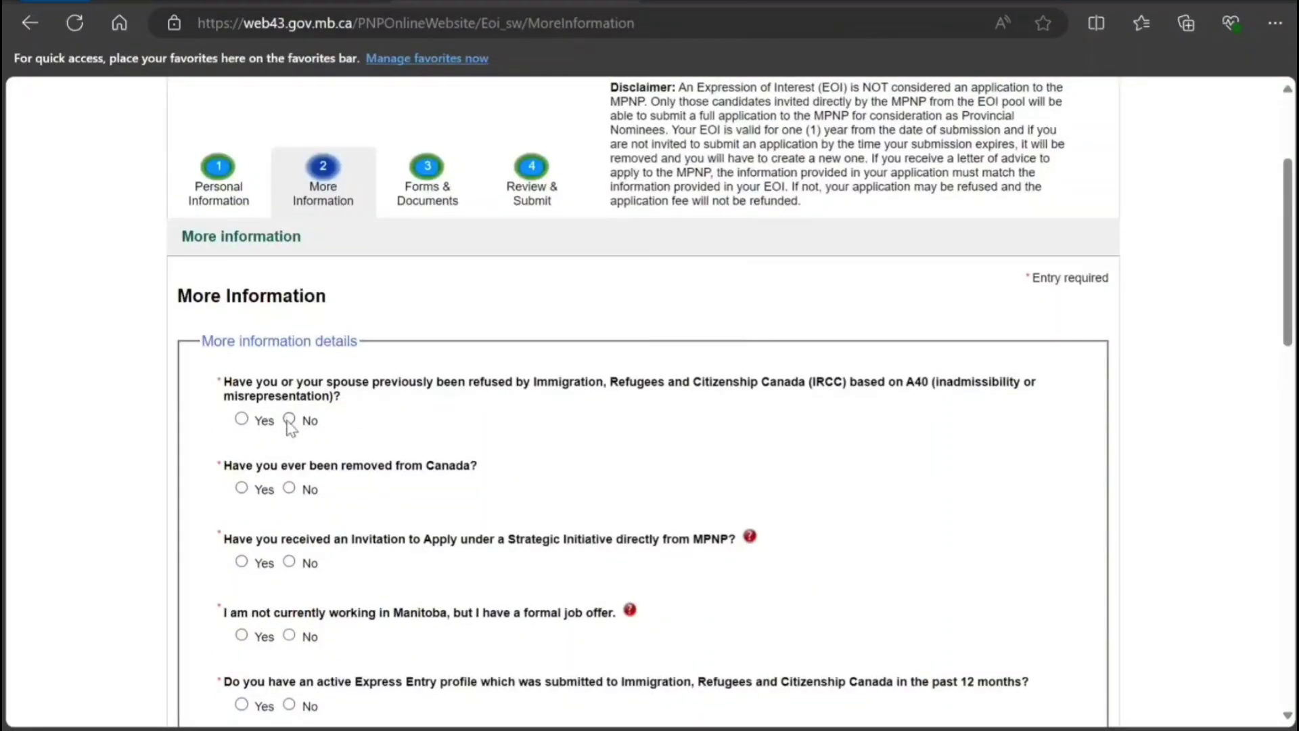
click(289, 489)
scroll(331, 473, down, 1)
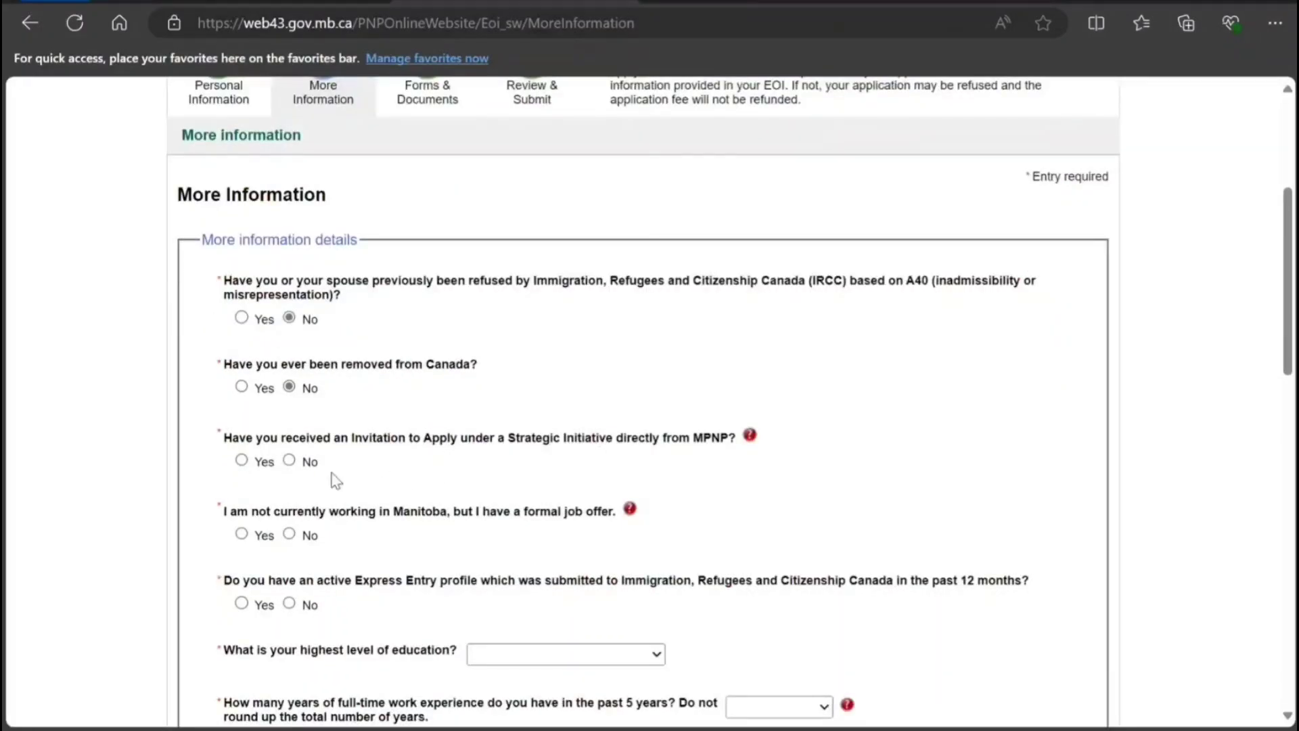
click(289, 461)
click(290, 533)
scroll(400, 556, down, 3)
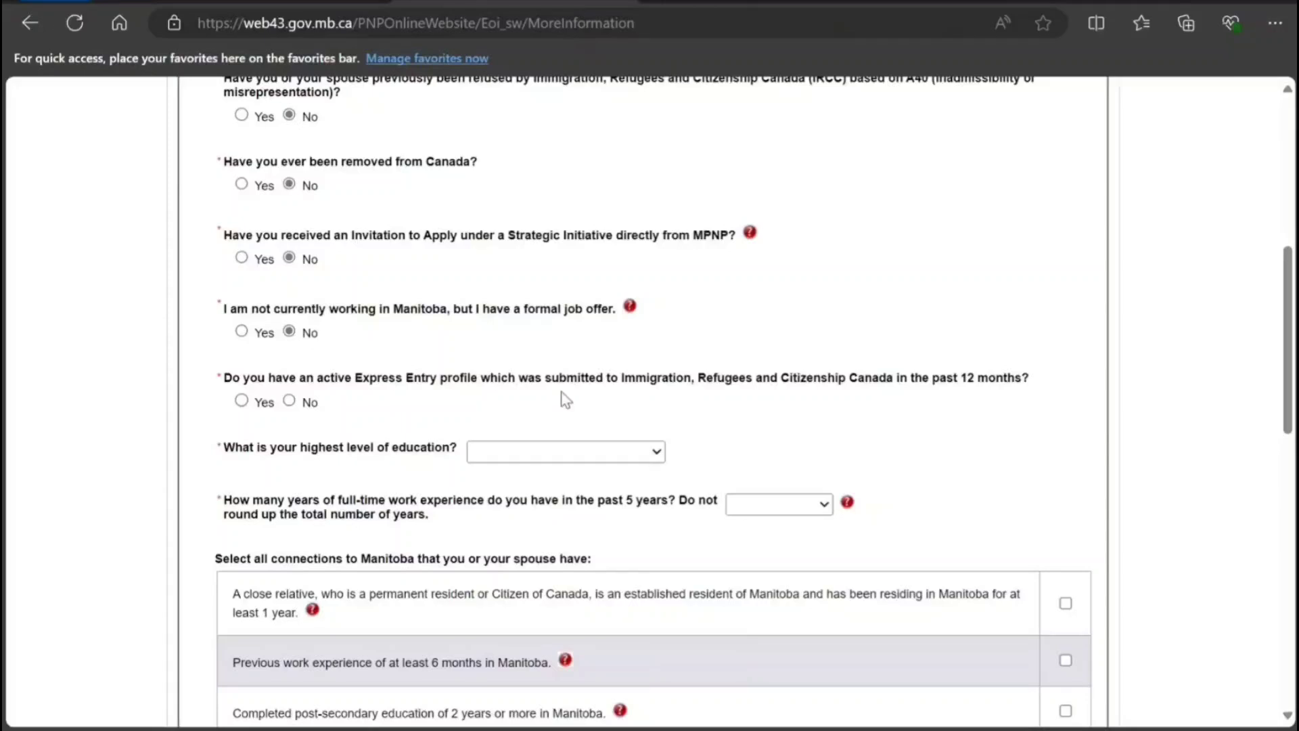
Answer No to having an active Express Entry profile.
click(242, 401)
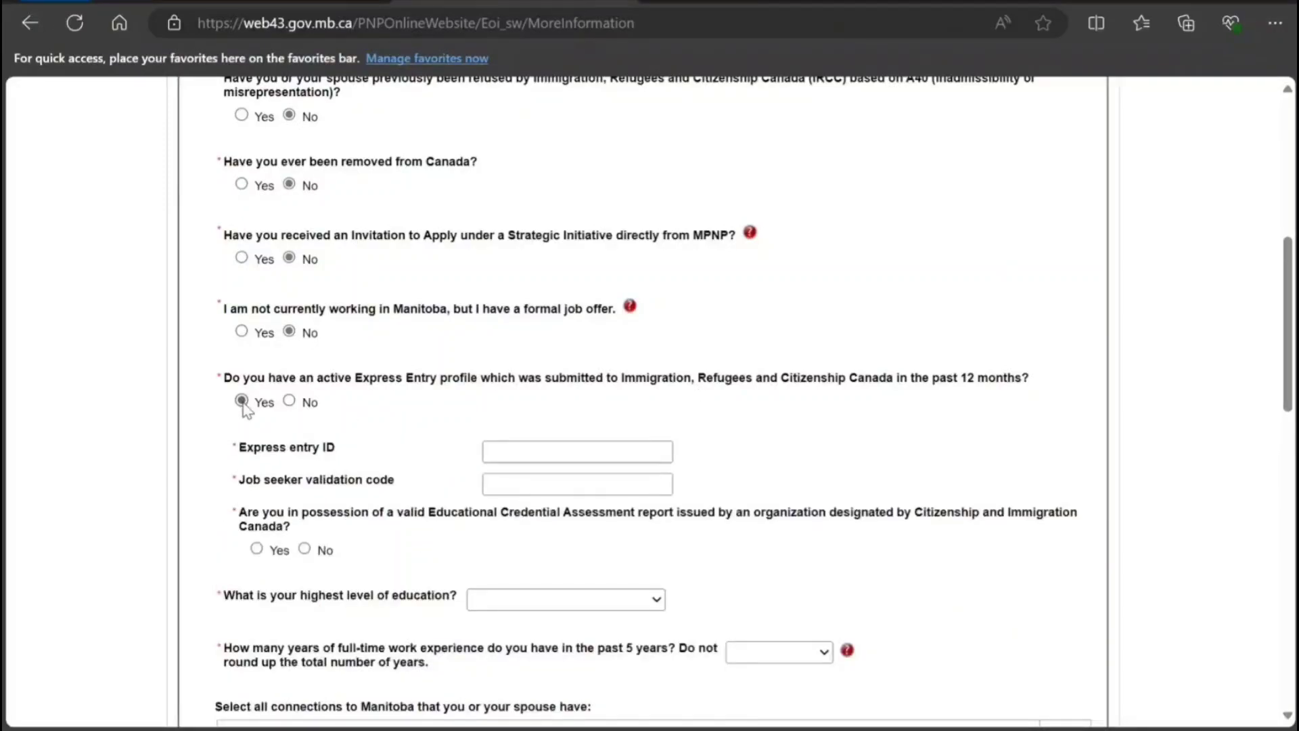
click(289, 402)
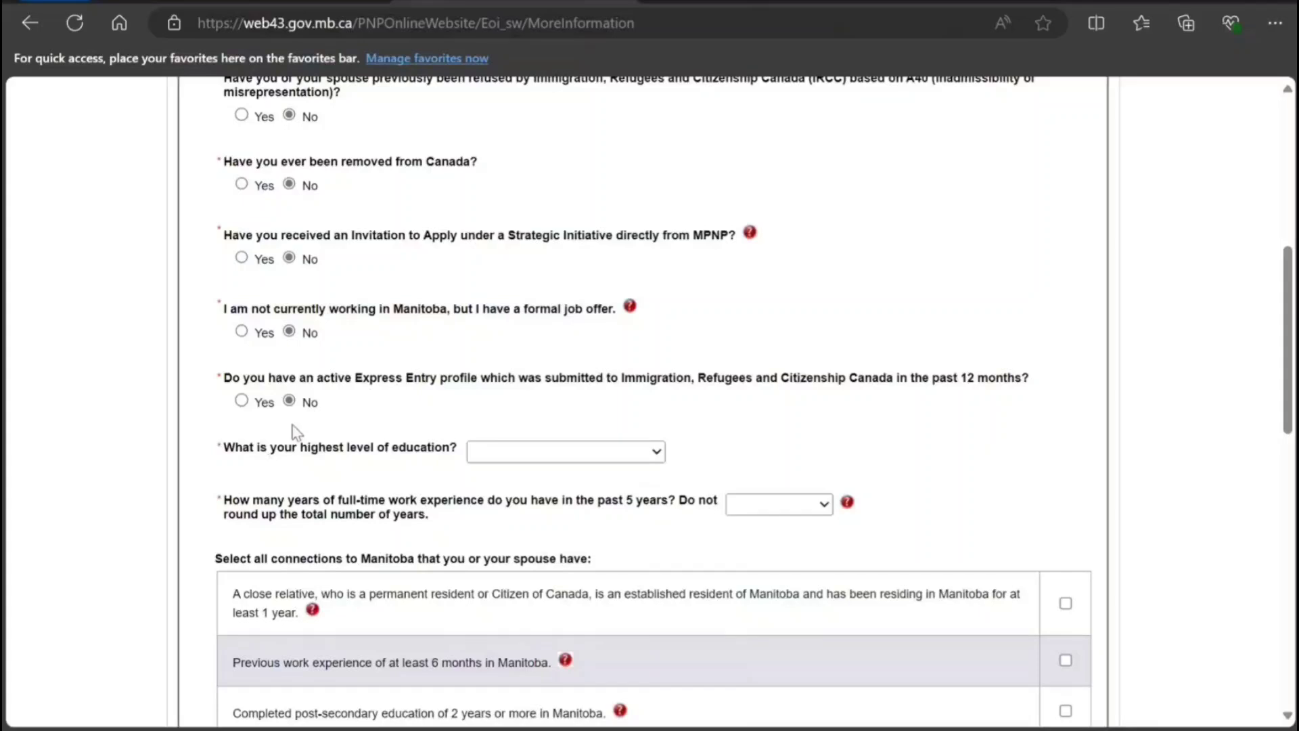
click(242, 401)
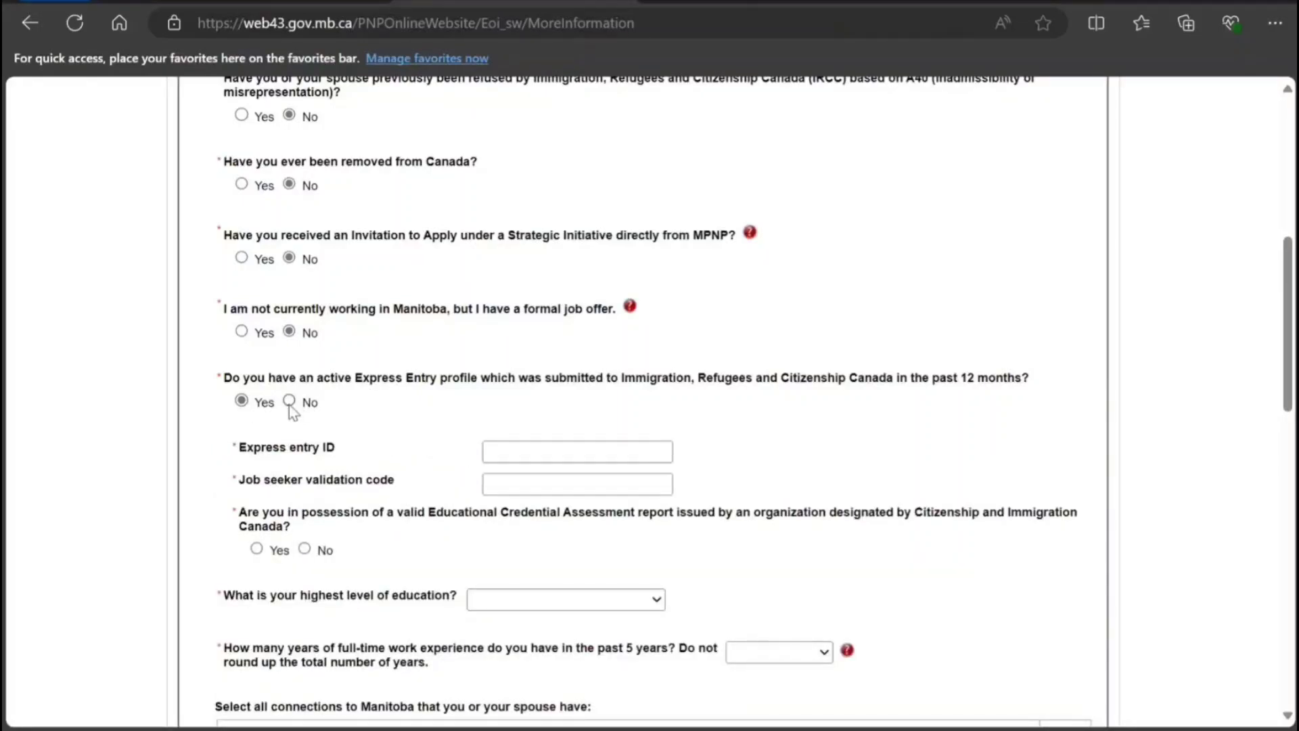
click(289, 402)
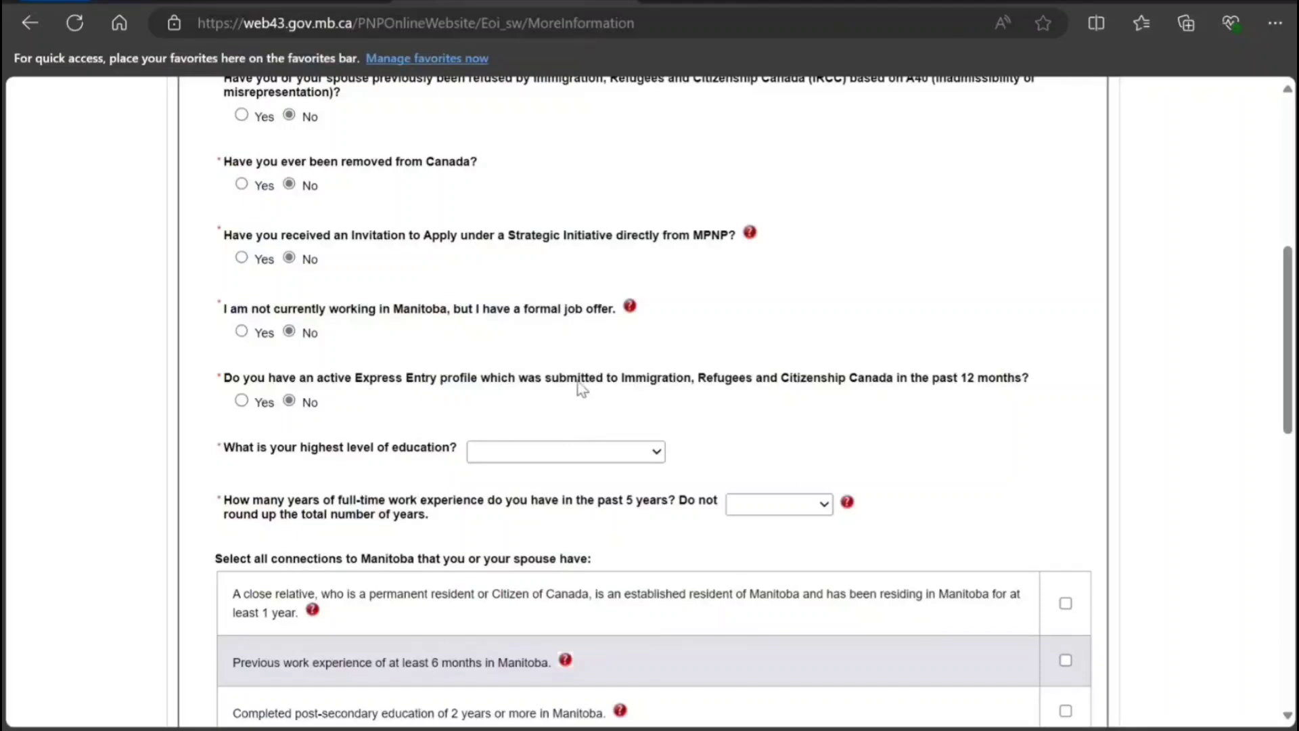
Set education to two post-secondary certificates, 2 years' experience, and tick three Manitoba connections.
key(t)
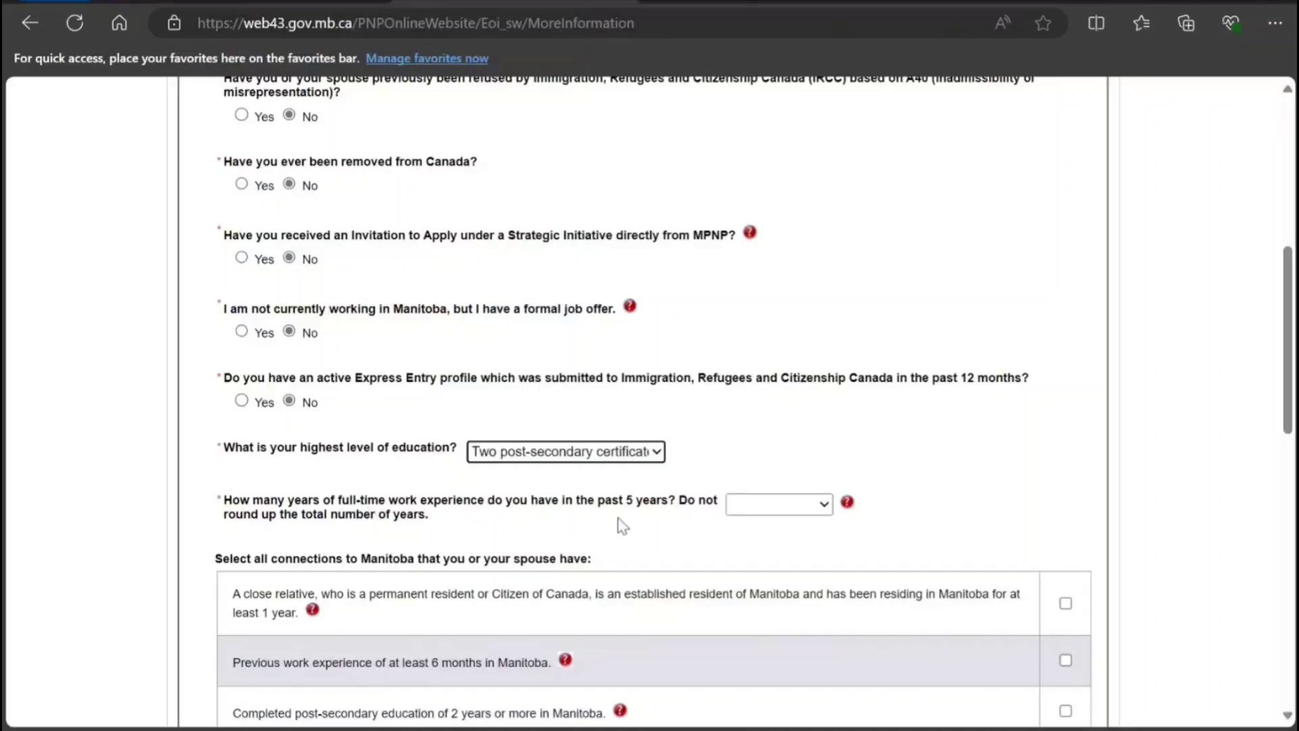
click(803, 507)
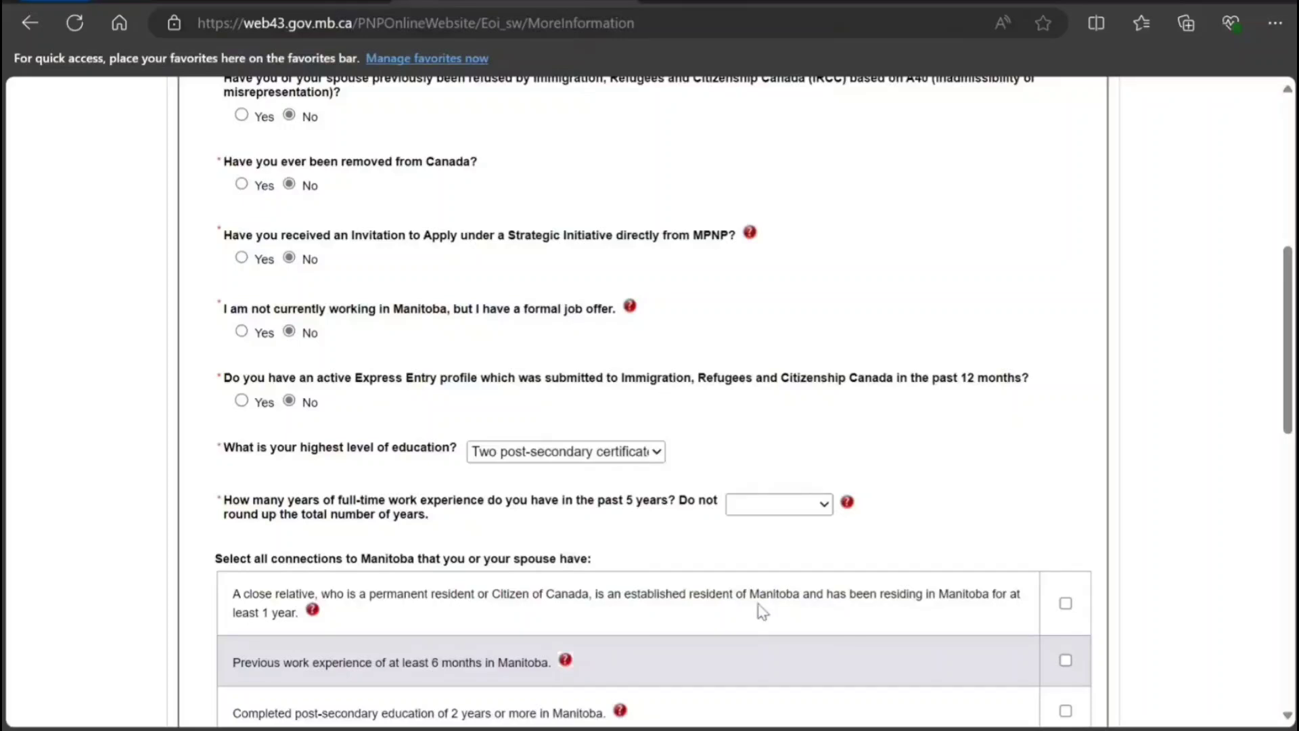
key(2)
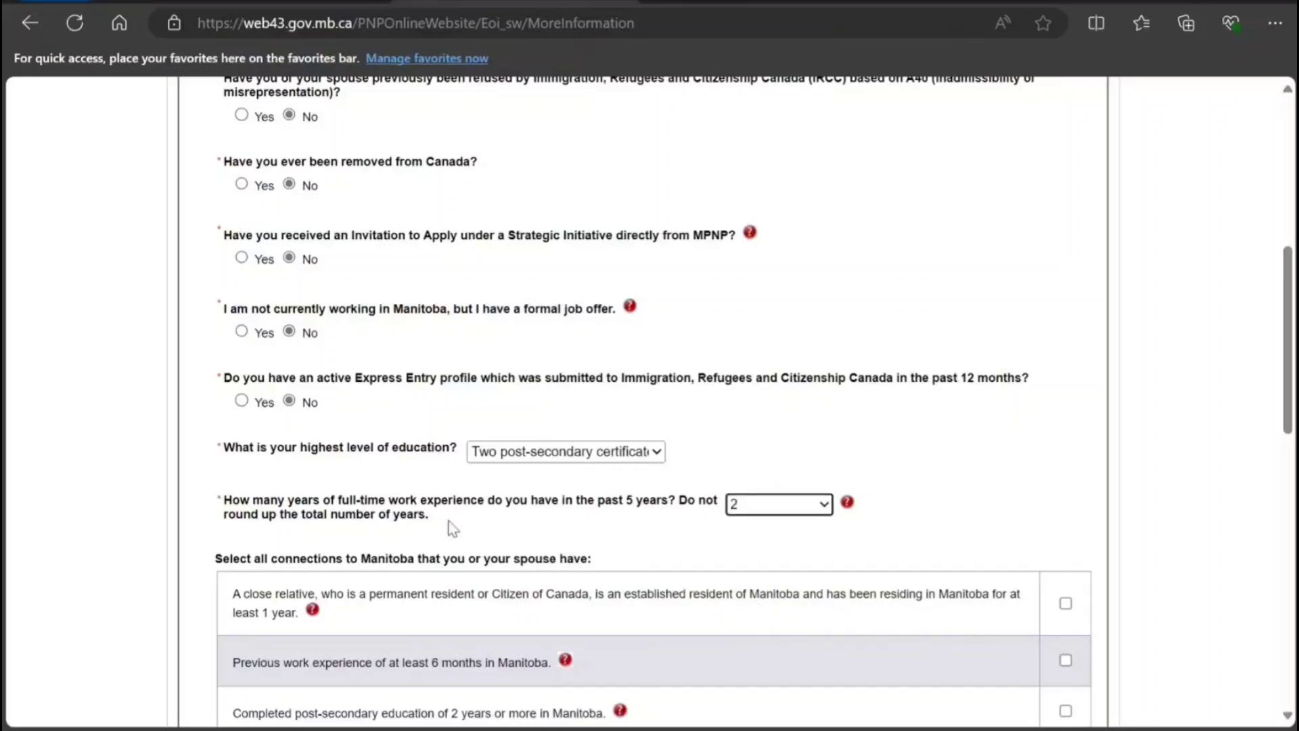
scroll(443, 528, down, 1)
scroll(442, 528, down, 3)
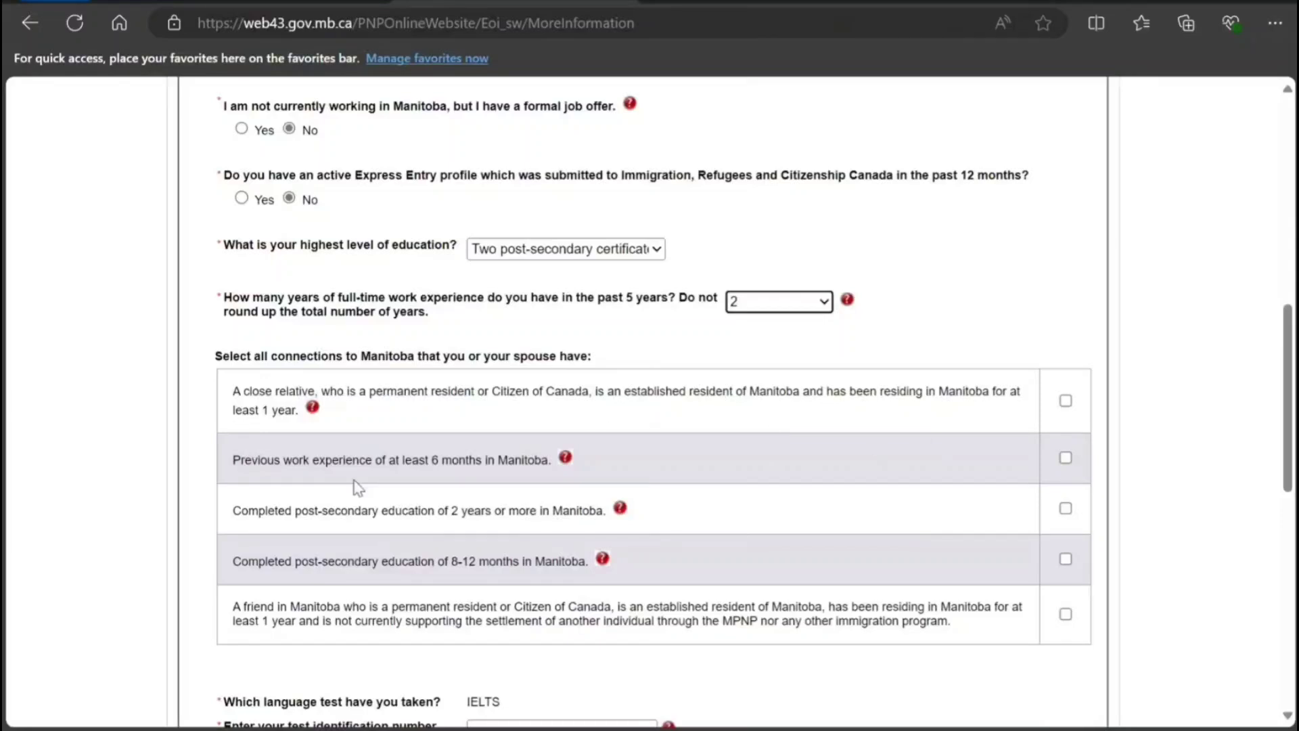
click(1066, 459)
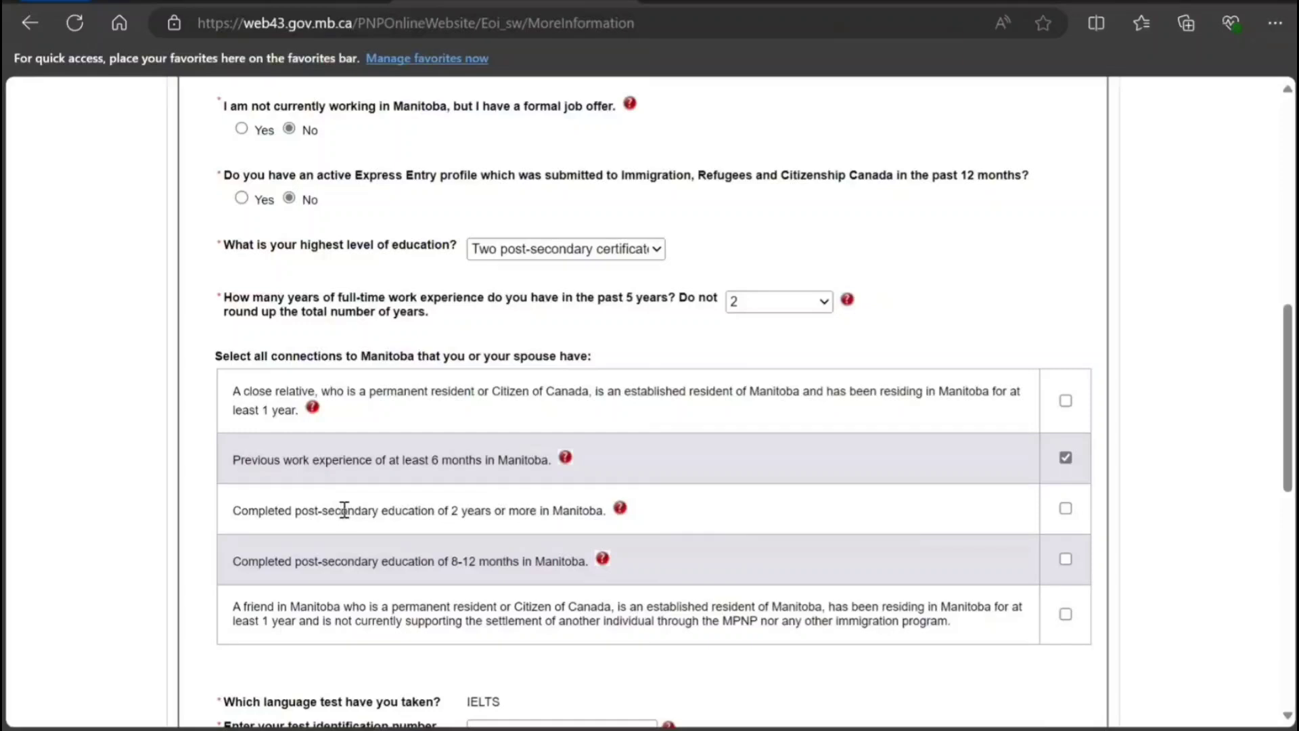
click(1065, 510)
scroll(462, 576, down, 1)
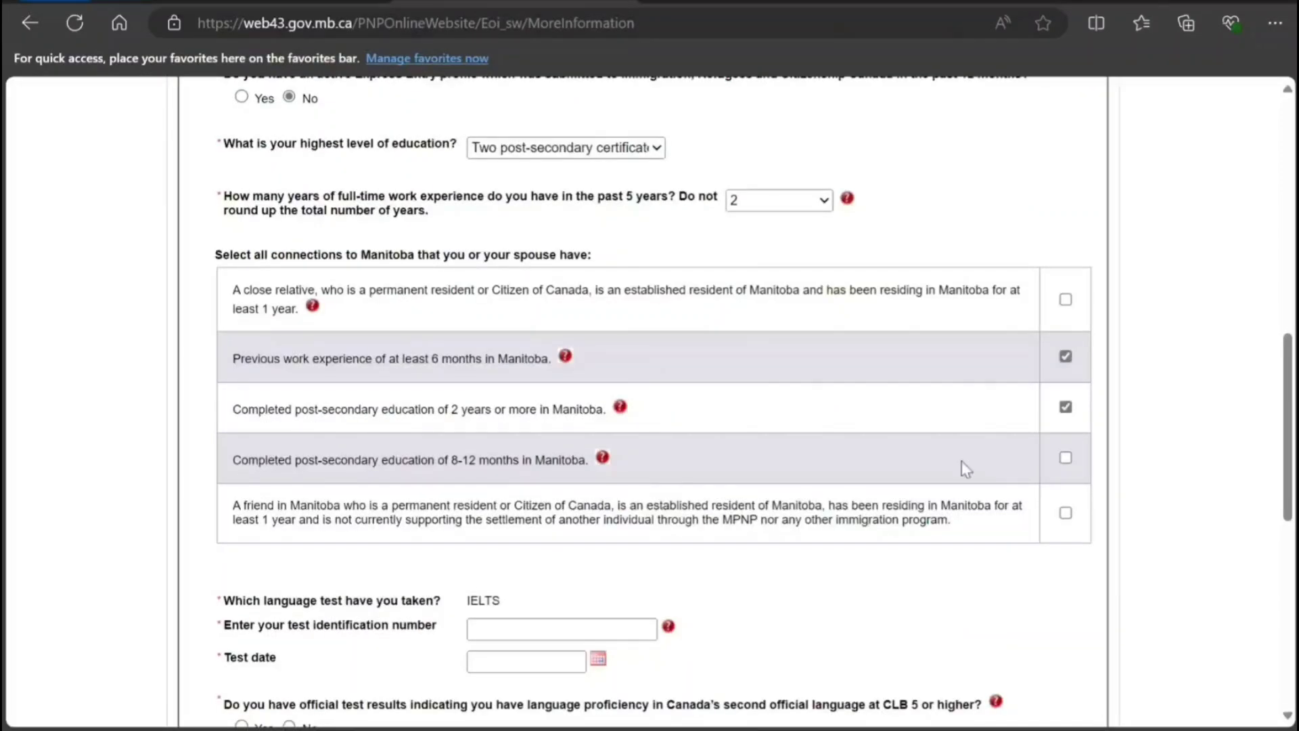
click(1065, 458)
Choose Austin as the destination in Manitoba.
scroll(433, 541, down, 2)
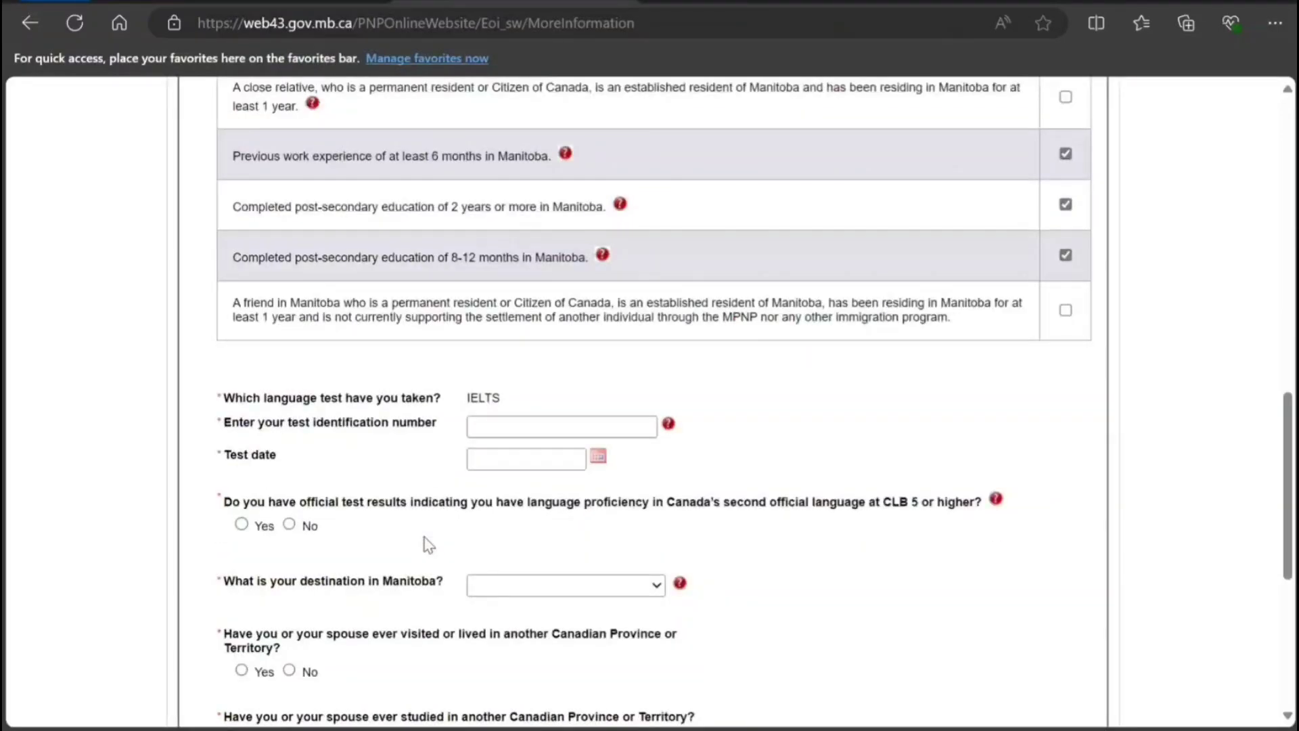
scroll(429, 545, down, 1)
scroll(428, 541, up, 2)
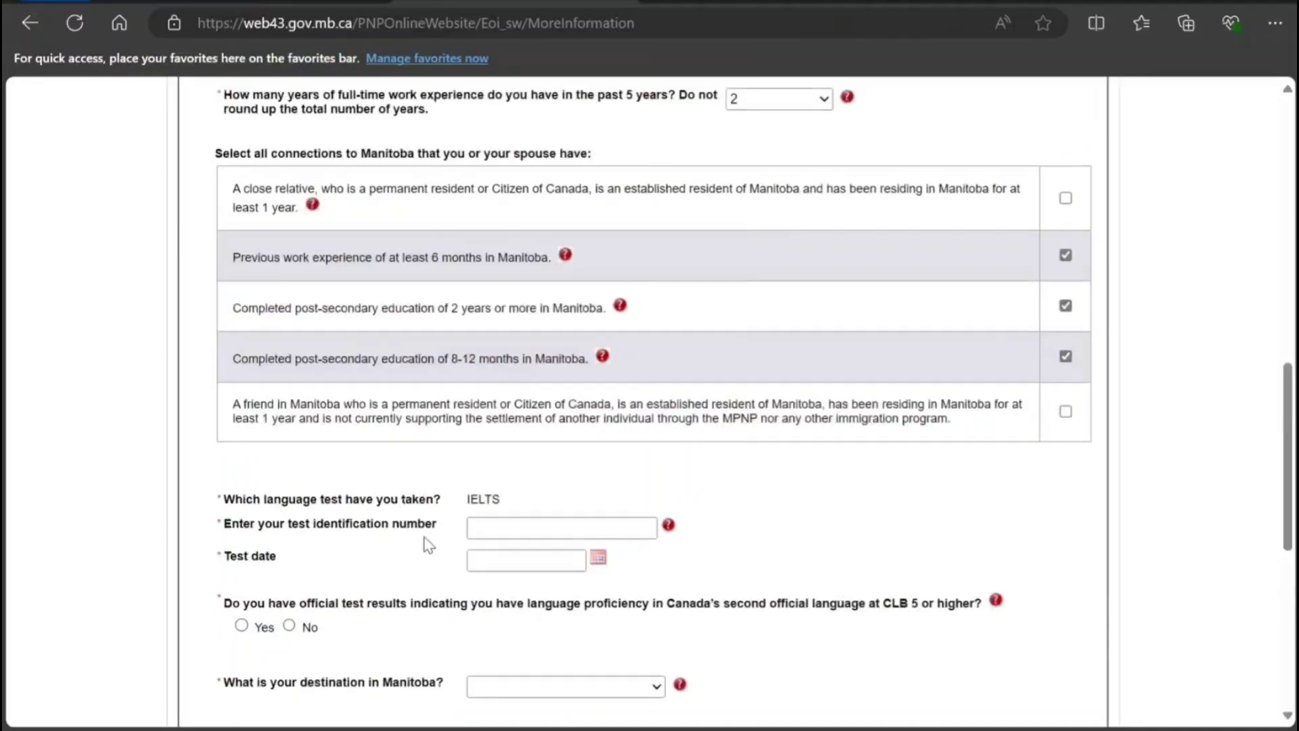
scroll(427, 542, down, 2)
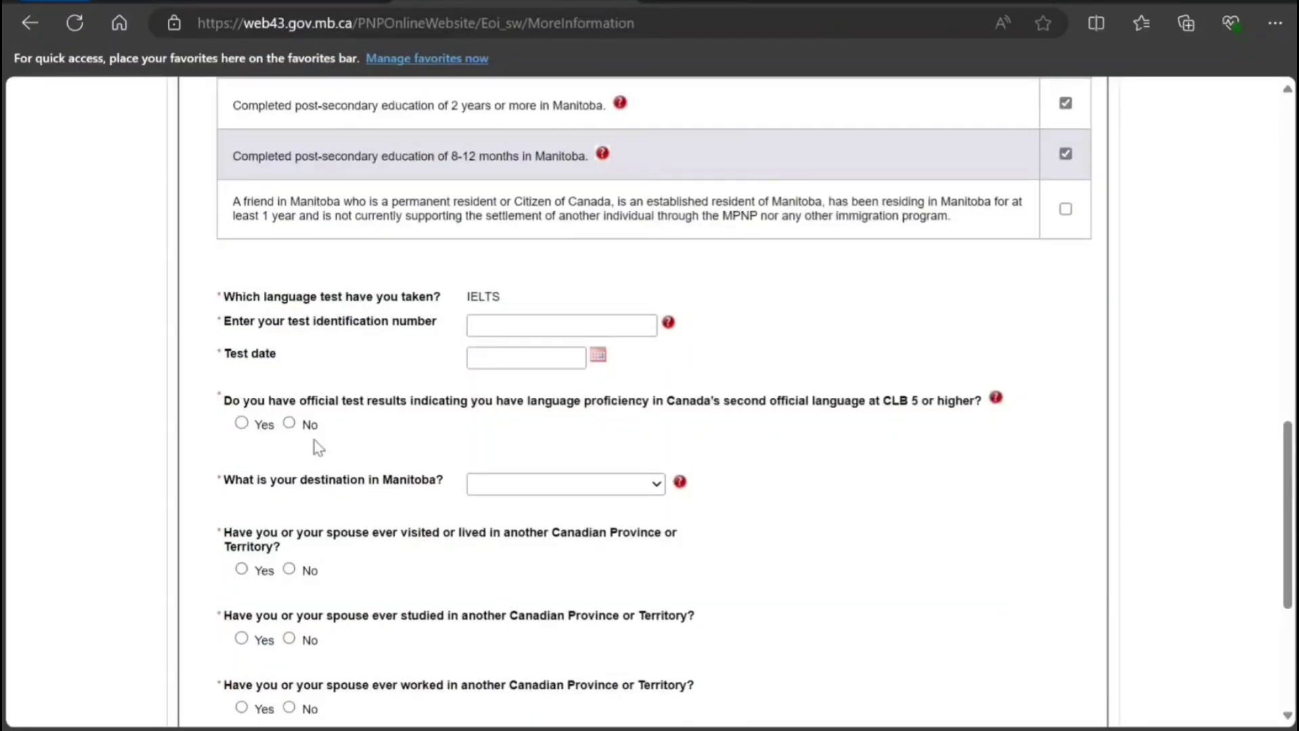
scroll(309, 447, down, 1)
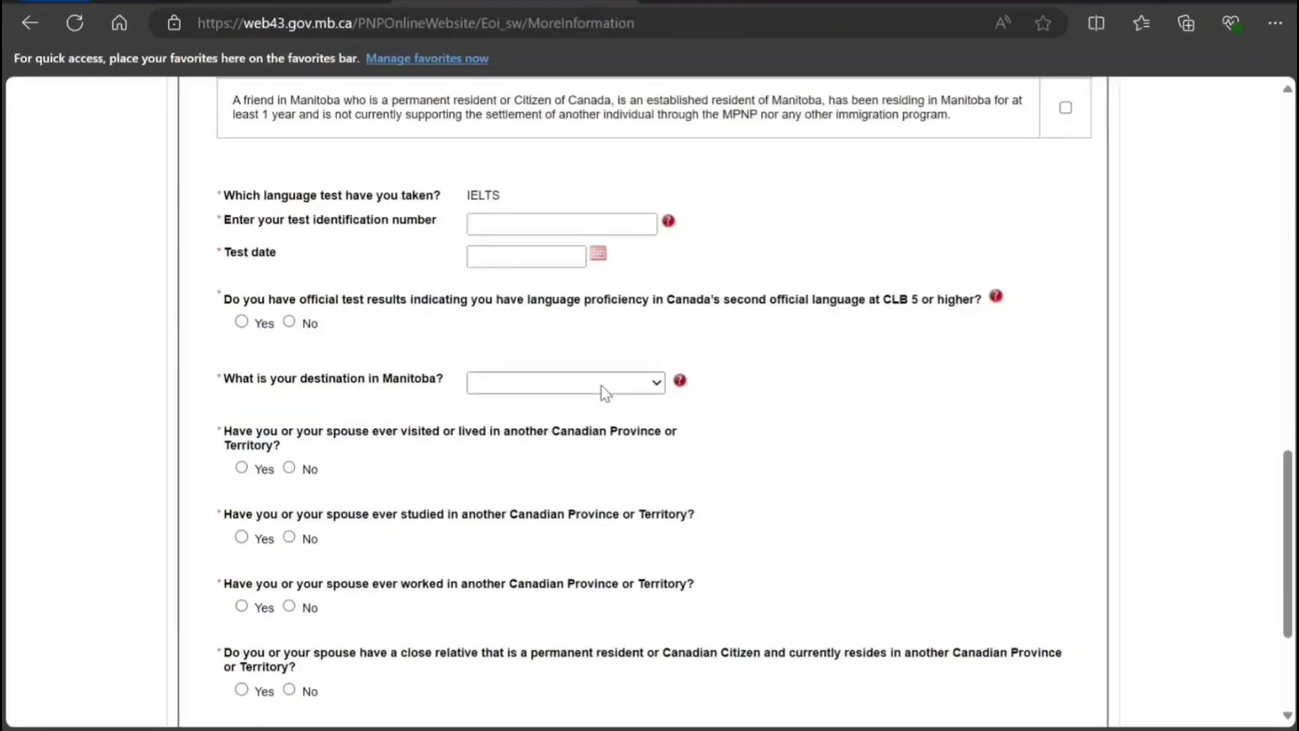
click(550, 377)
click(539, 222)
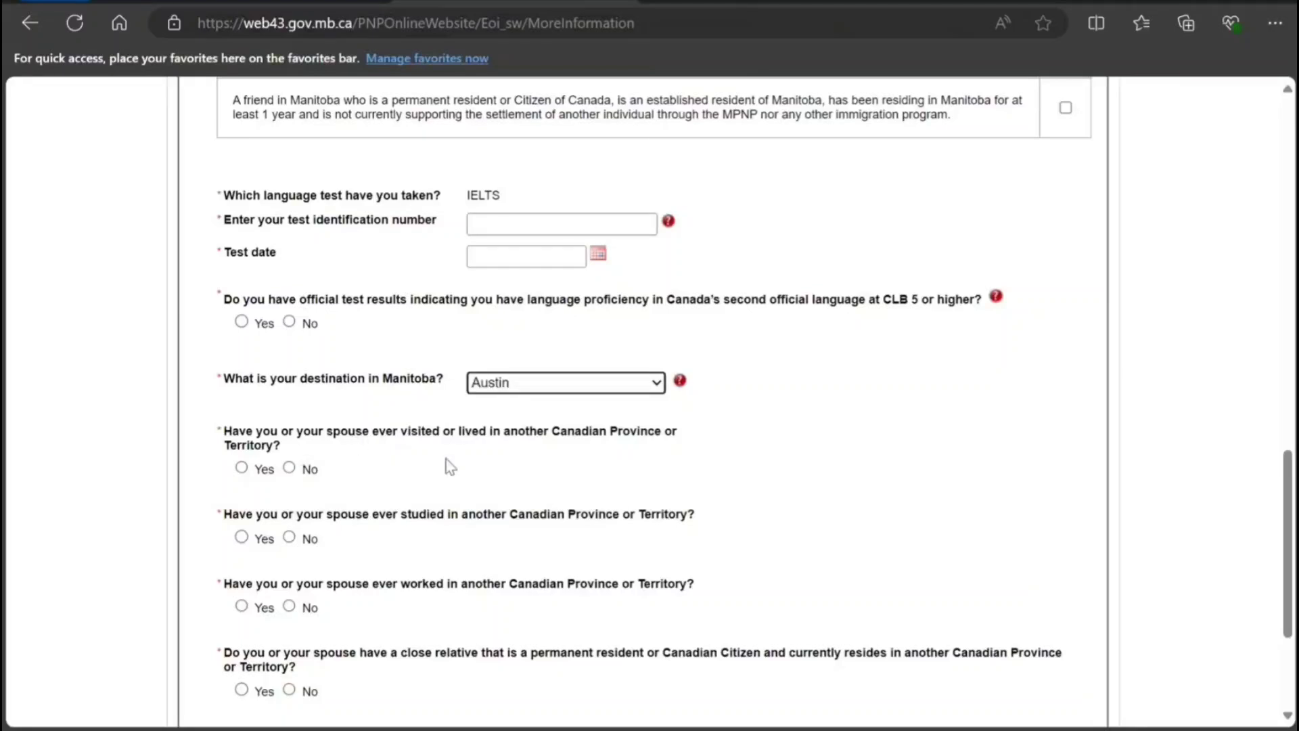
Answer No to the other-province, close-relative and other-nominee-program questions.
click(289, 467)
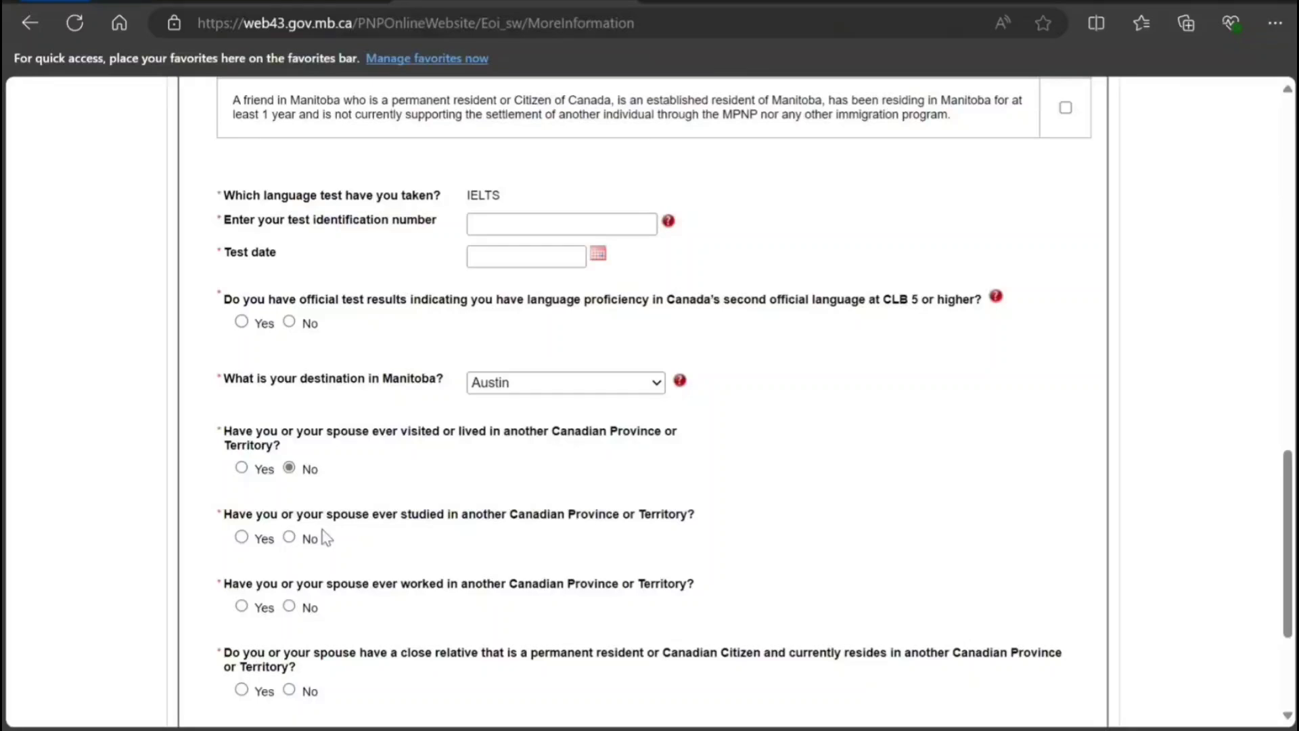
click(293, 538)
scroll(379, 548, down, 3)
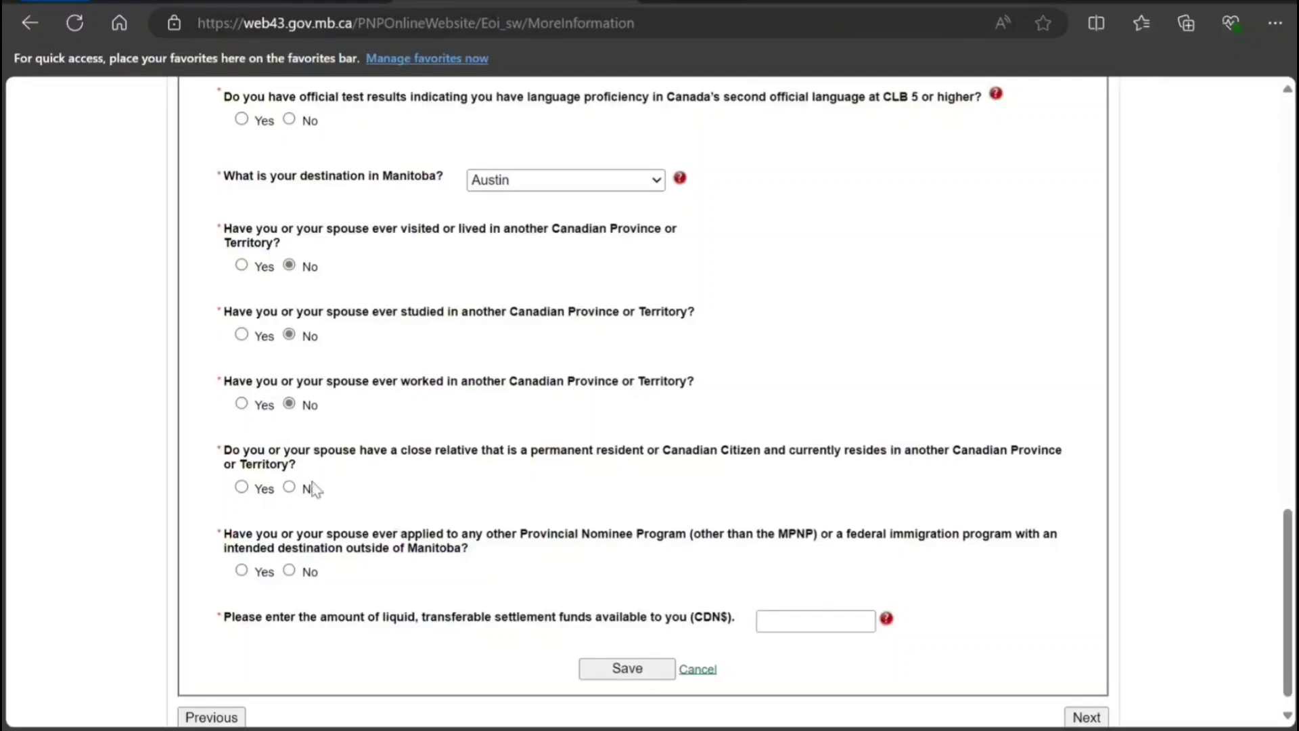
click(288, 490)
click(289, 570)
click(819, 624)
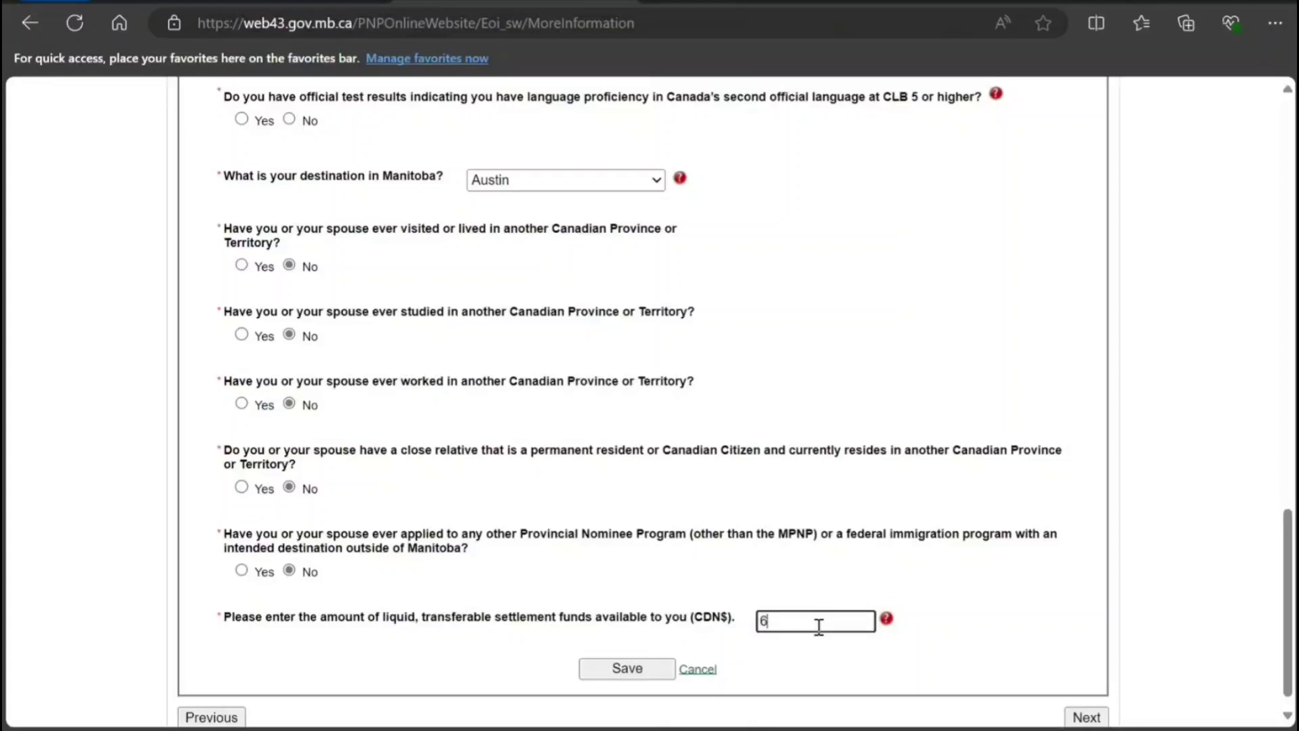
Enter 60000 as the settlement funds.
text(60000)
scroll(812, 622, up, 10)
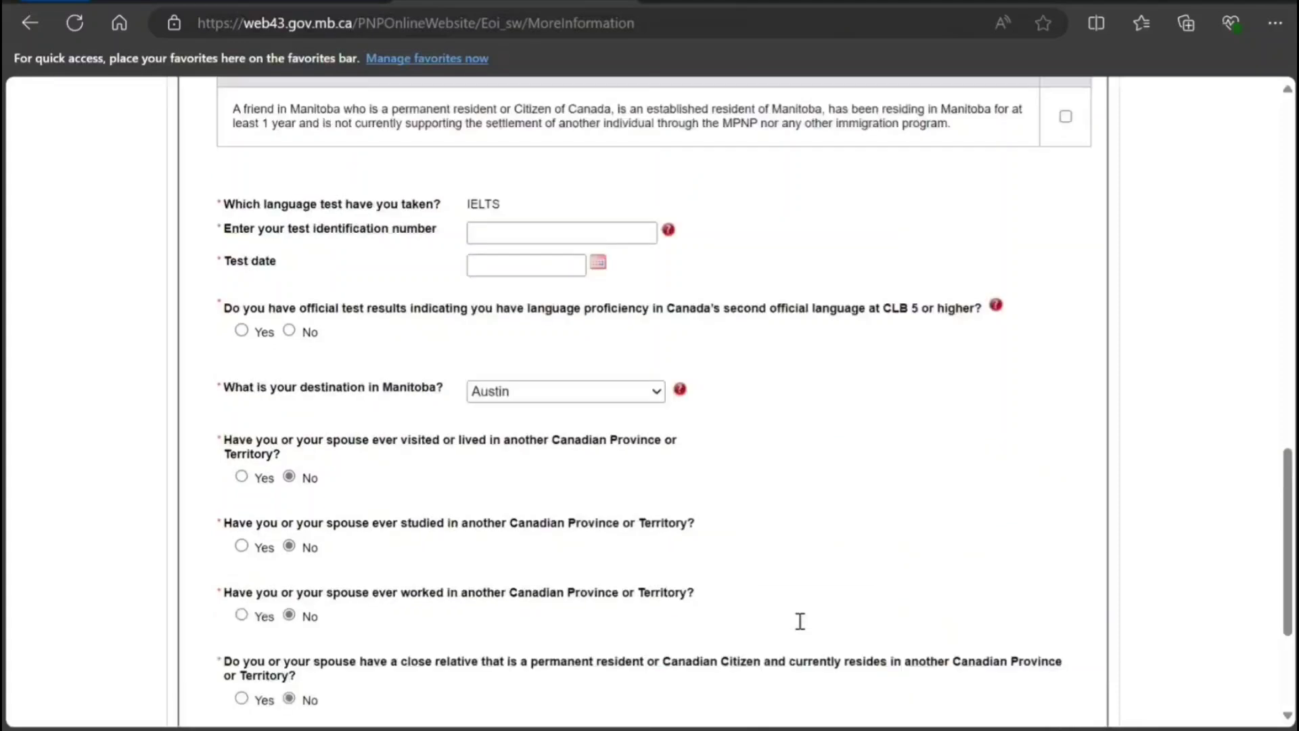
scroll(729, 583, up, 9)
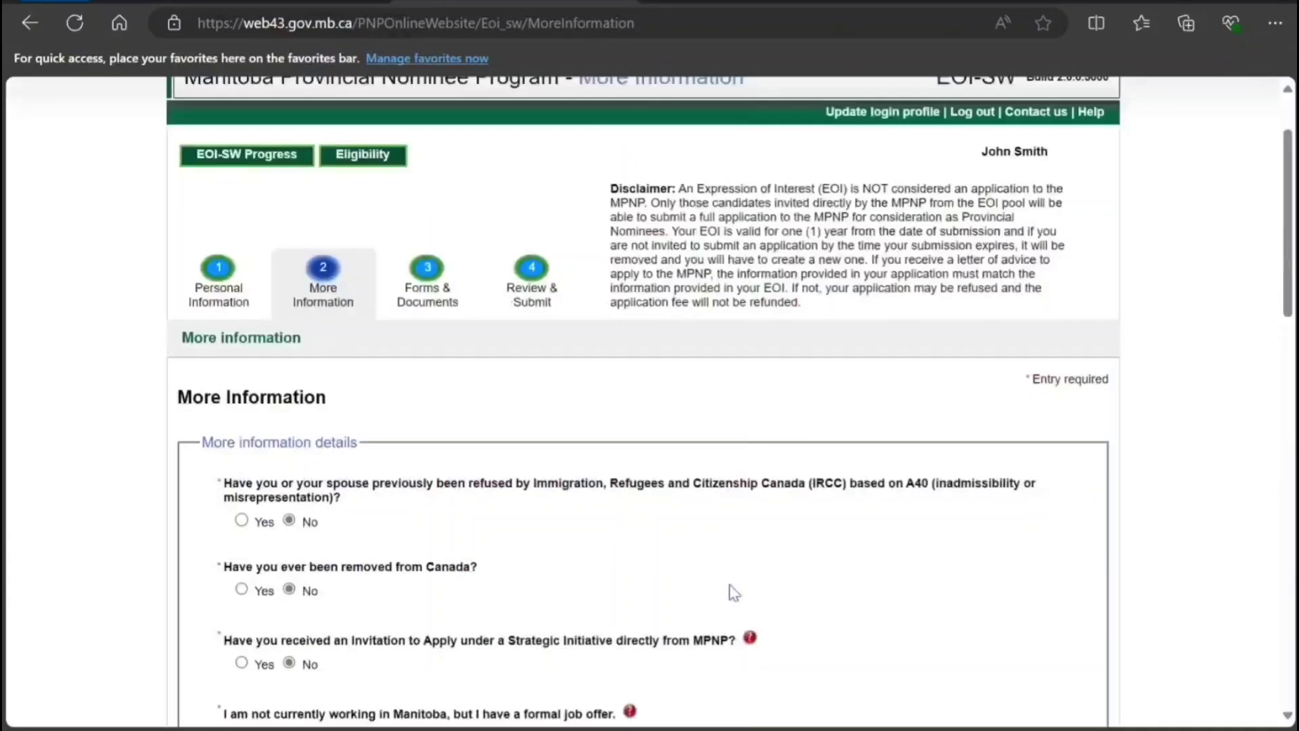
scroll(730, 583, down, 15)
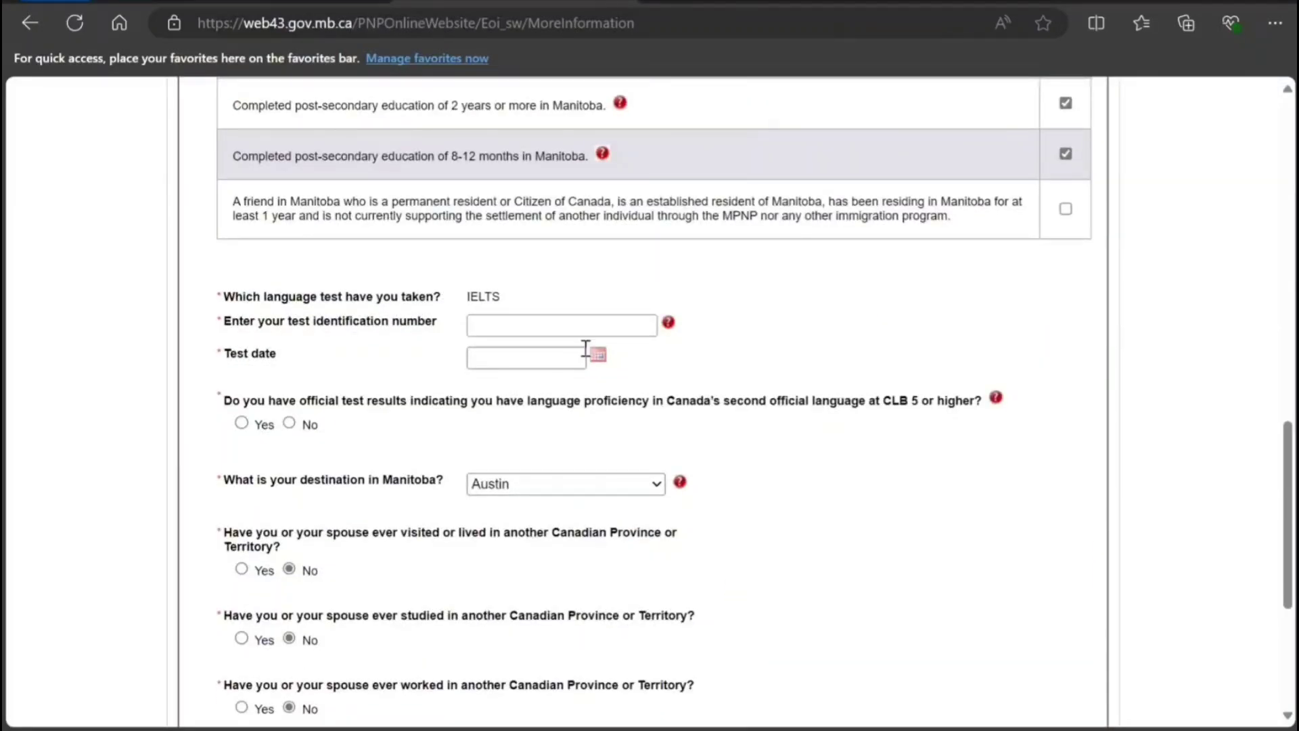
Set the test date to 01-Oct-2022, enter the test identification number, and save the form.
click(598, 355)
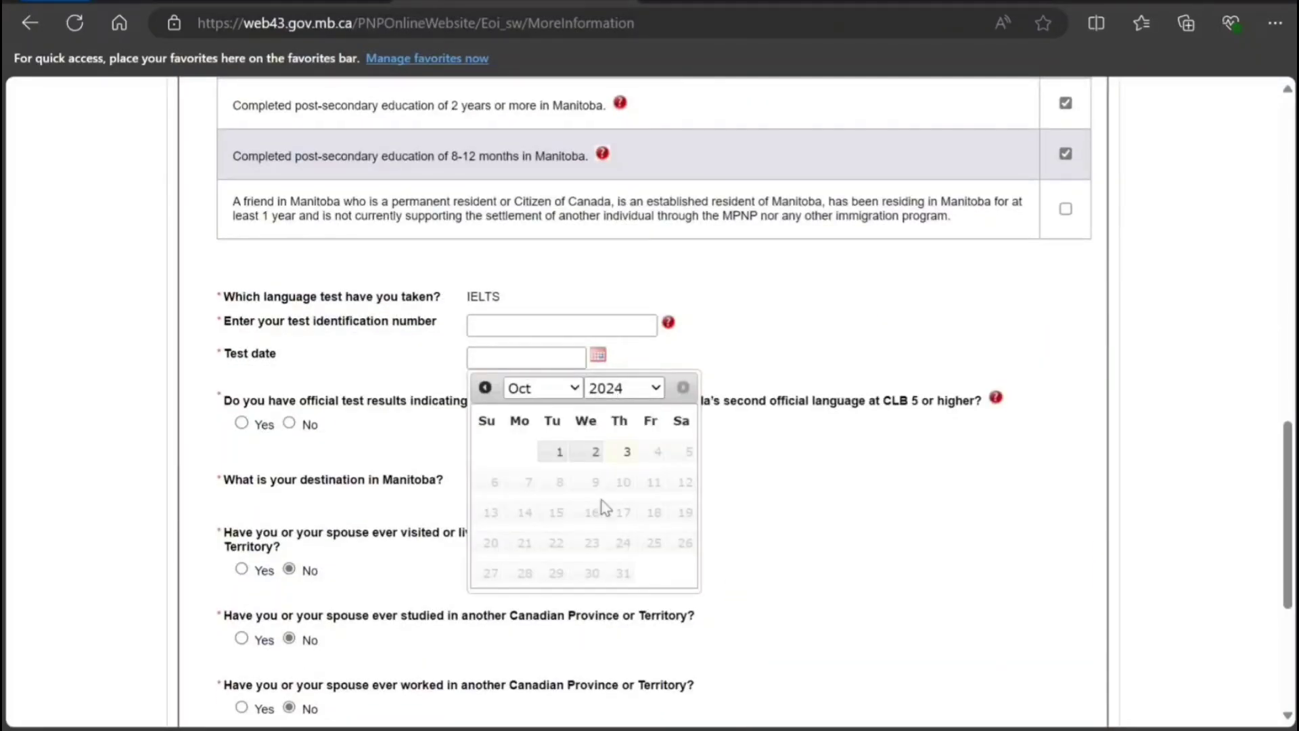
click(617, 623)
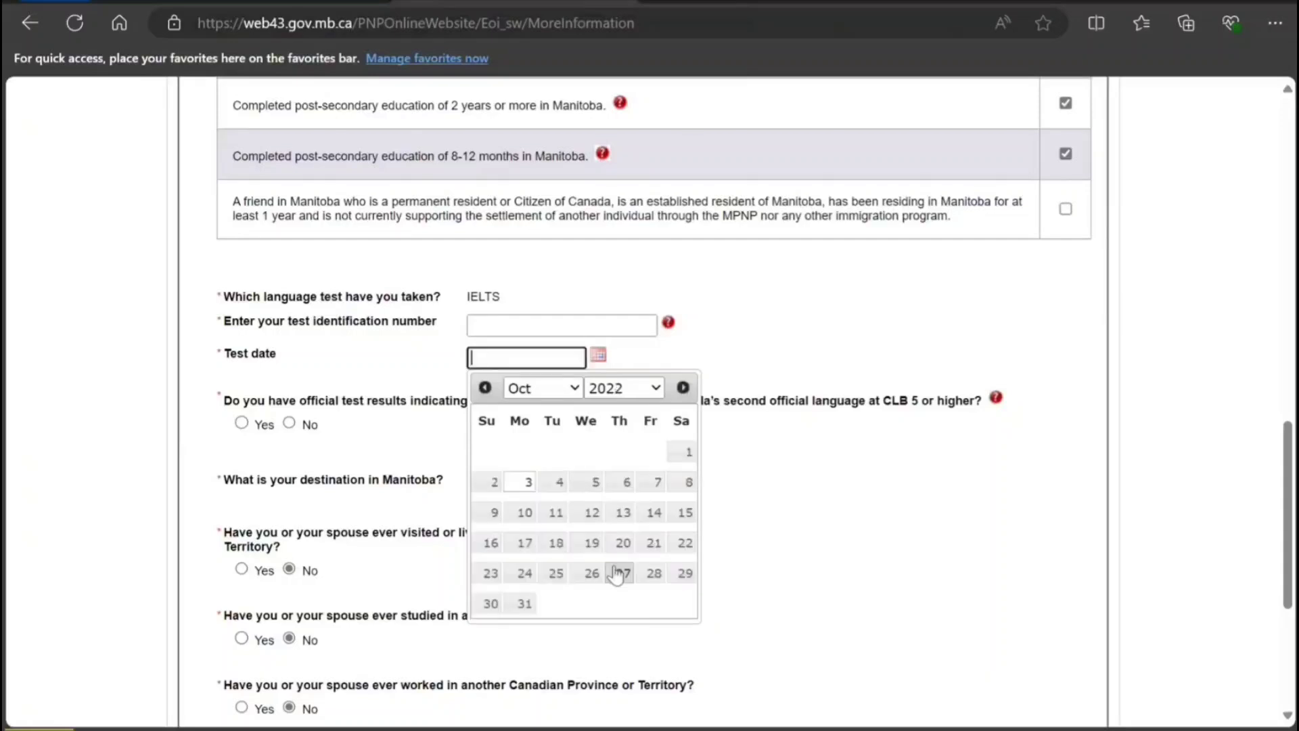
click(688, 451)
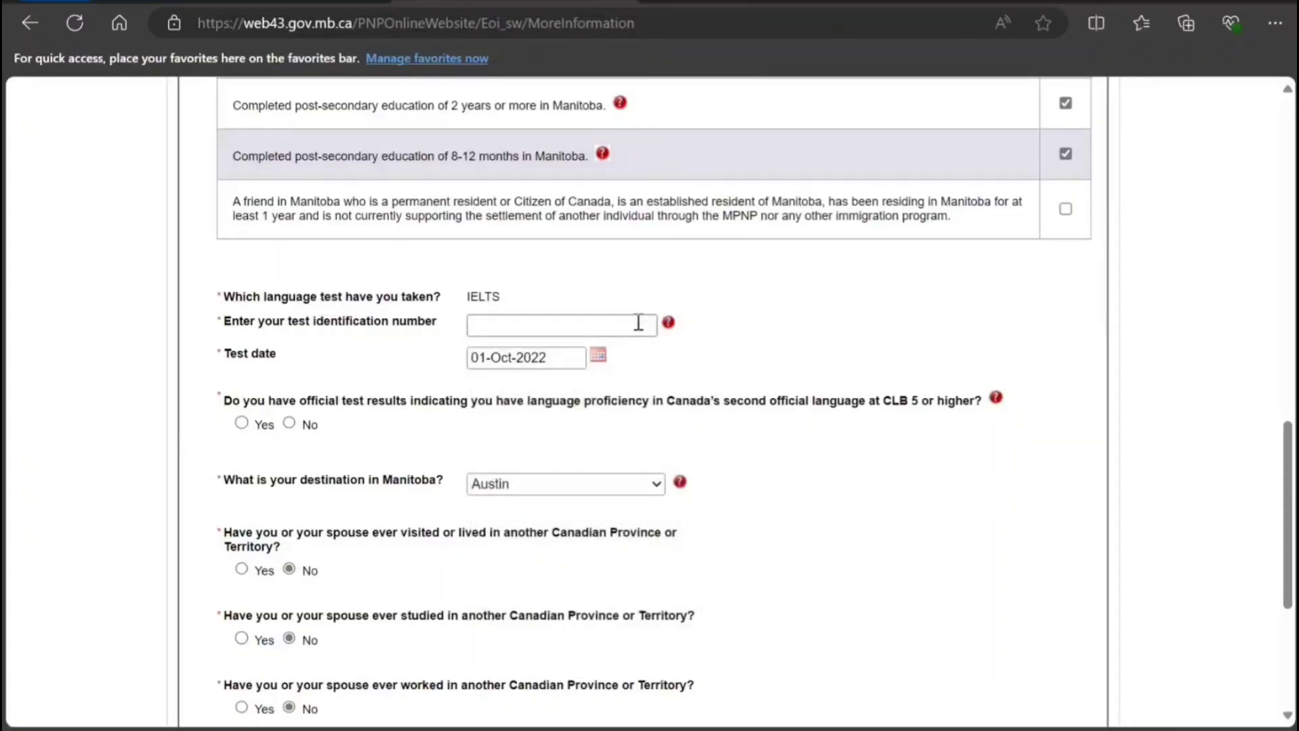
click(638, 323)
text(R)
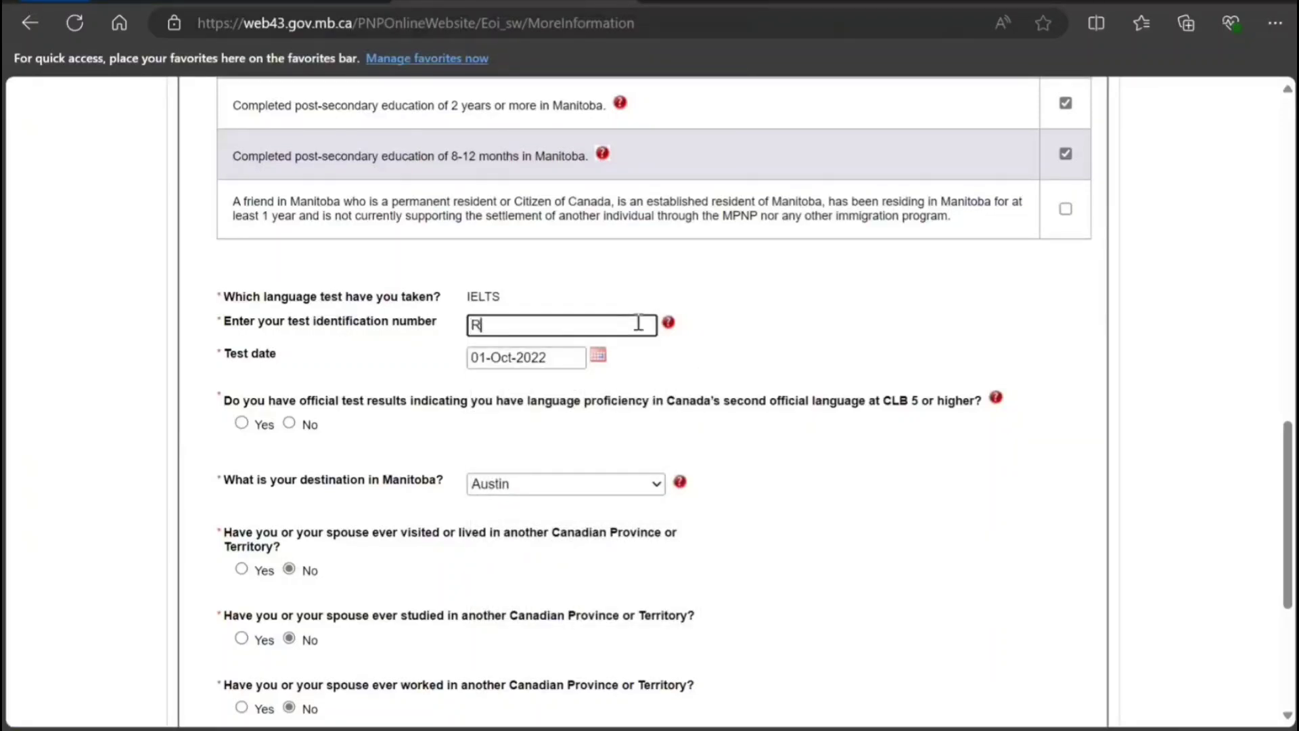
text(TRTRTRTRT)
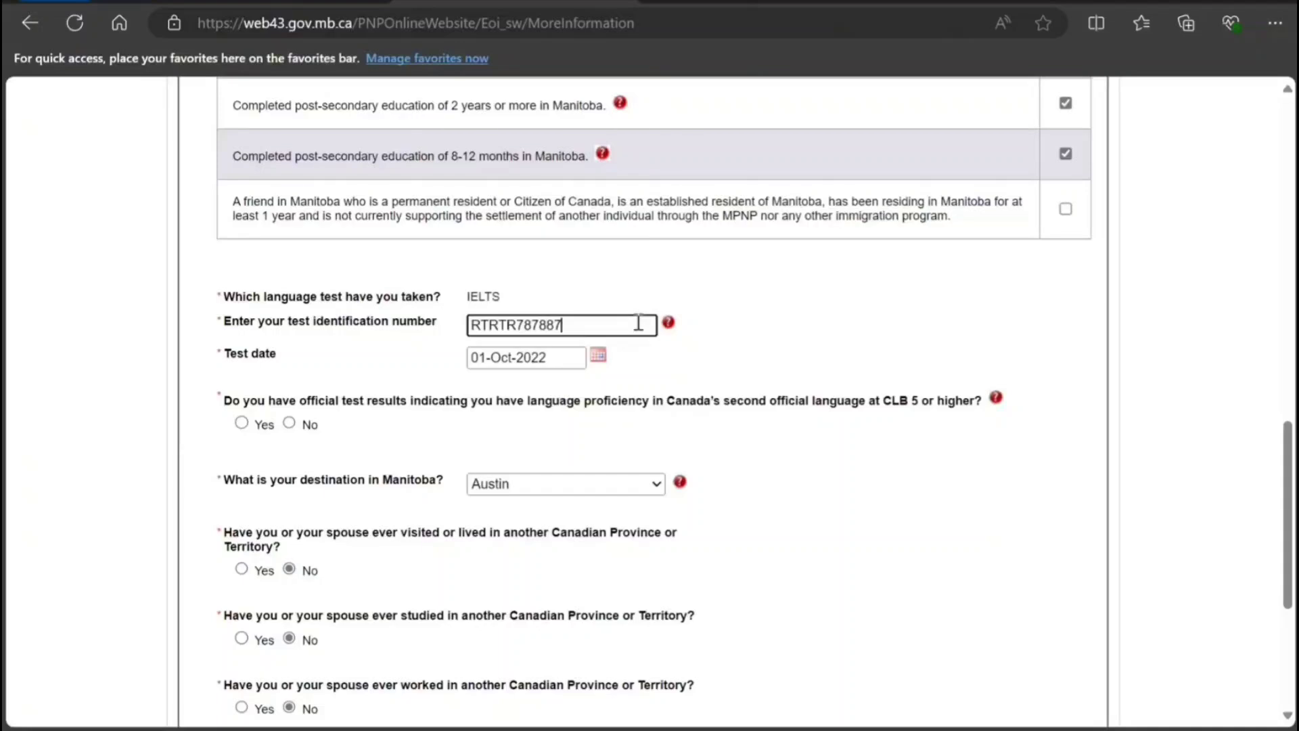
scroll(509, 502, down, 5)
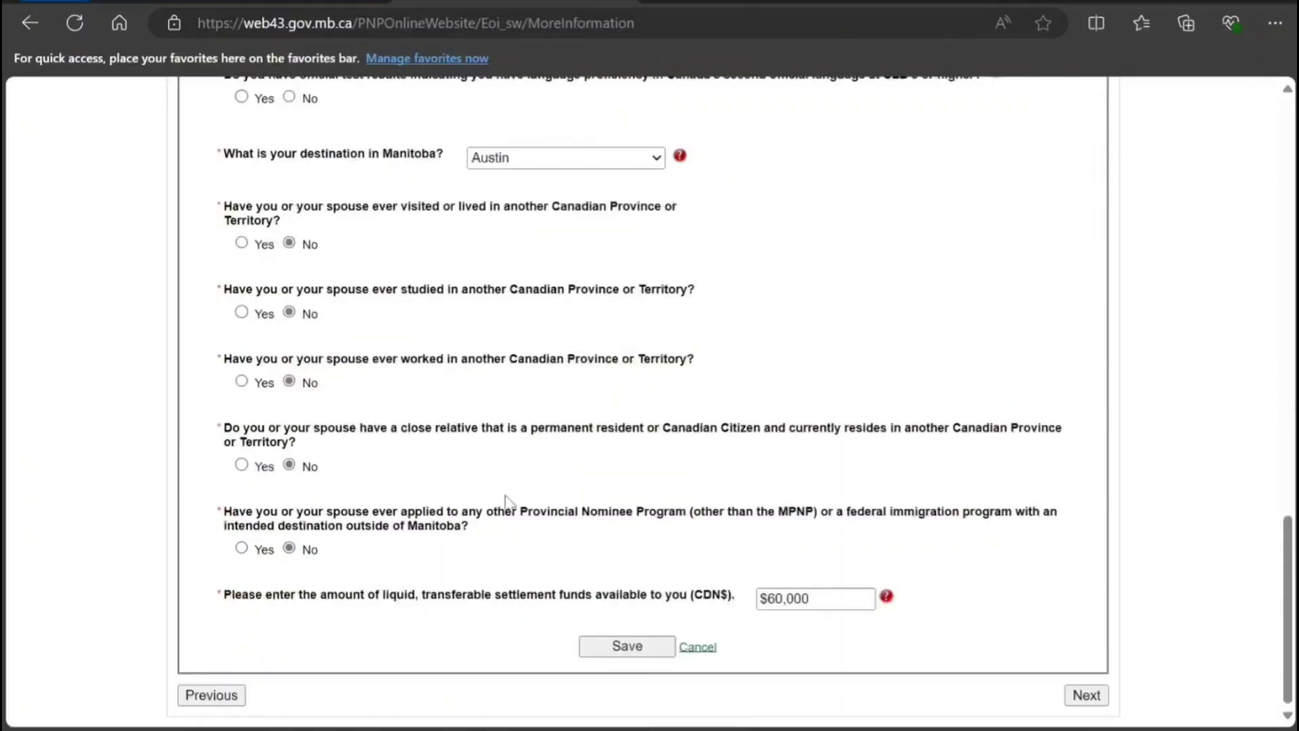
click(608, 651)
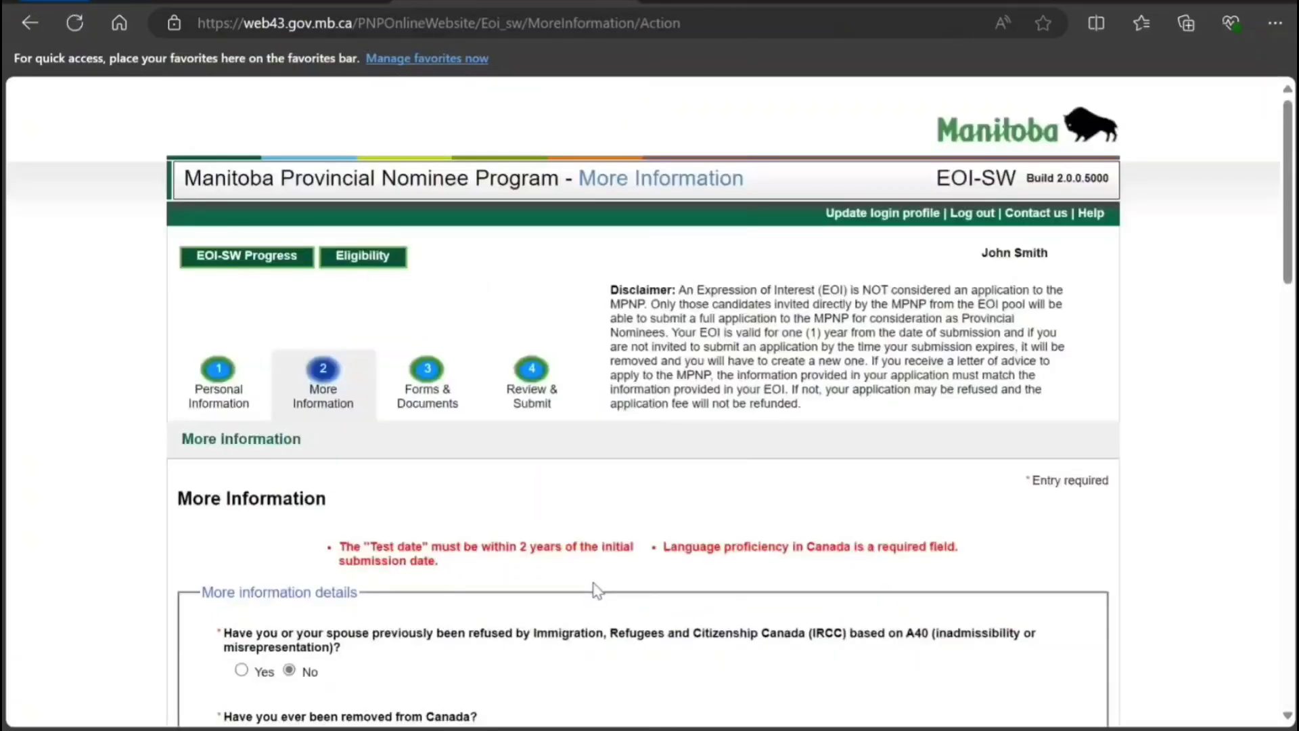
Change the test date to 02-Oct-2023 and save the More Information form again.
scroll(595, 589, down, 10)
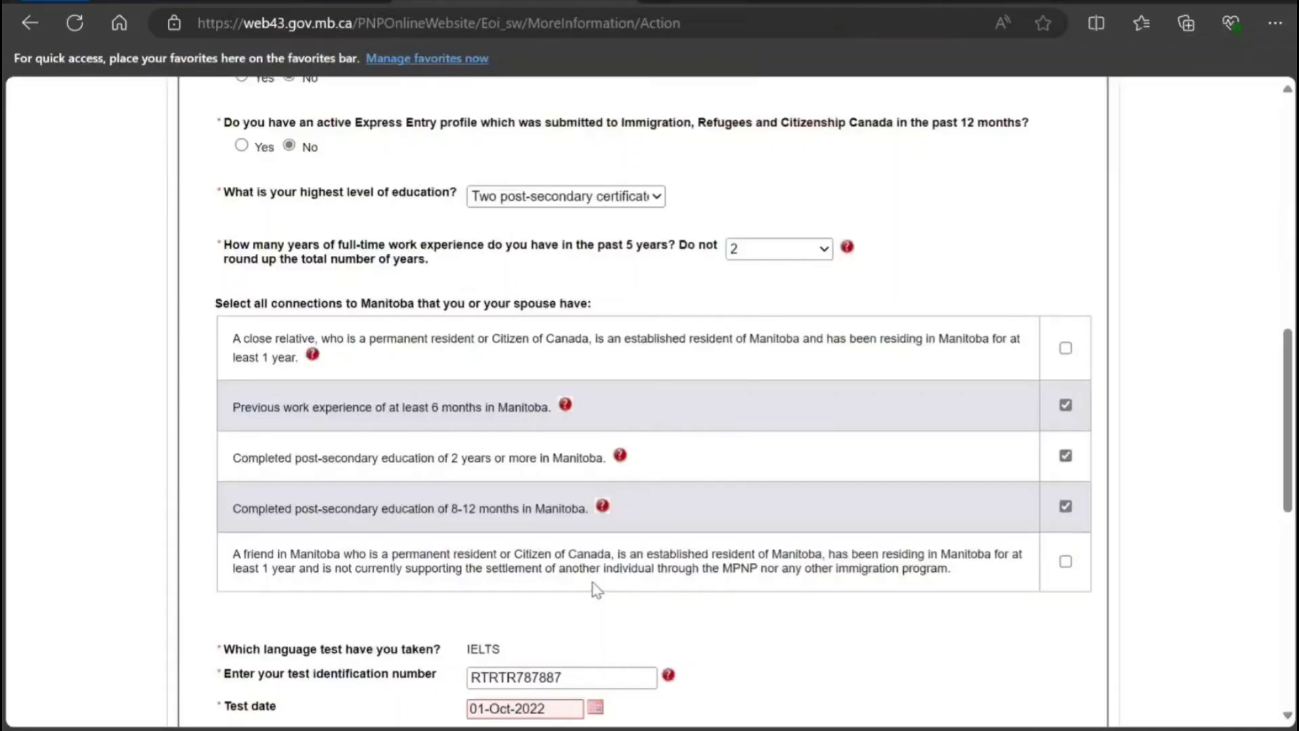
scroll(595, 590, down, 5)
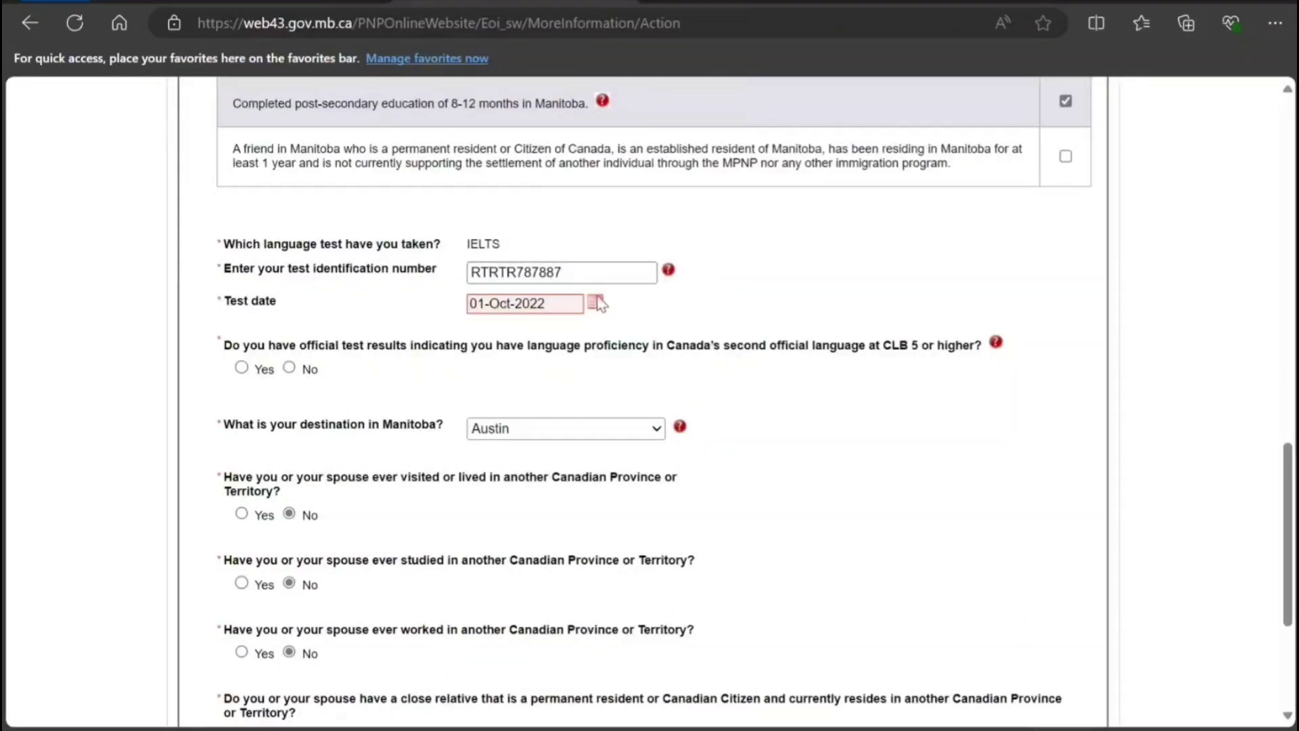
click(596, 302)
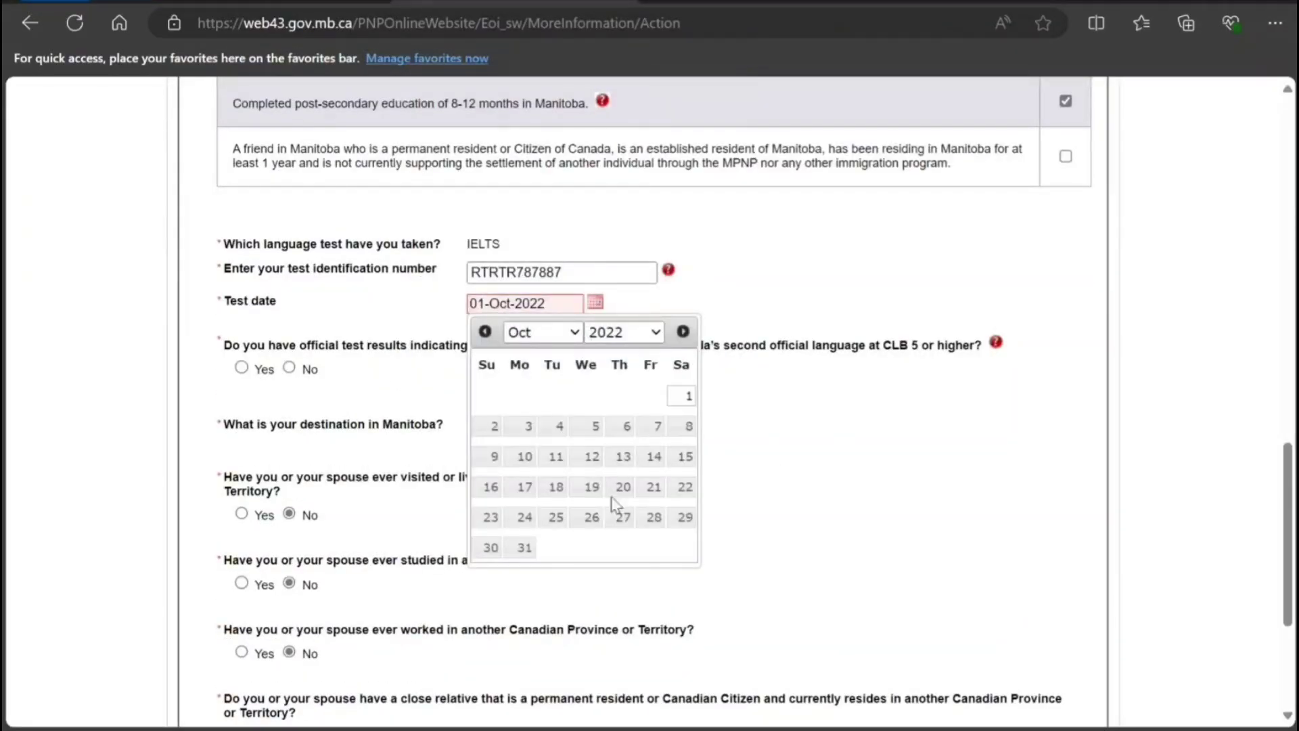
key(ctrl+Page_Down)
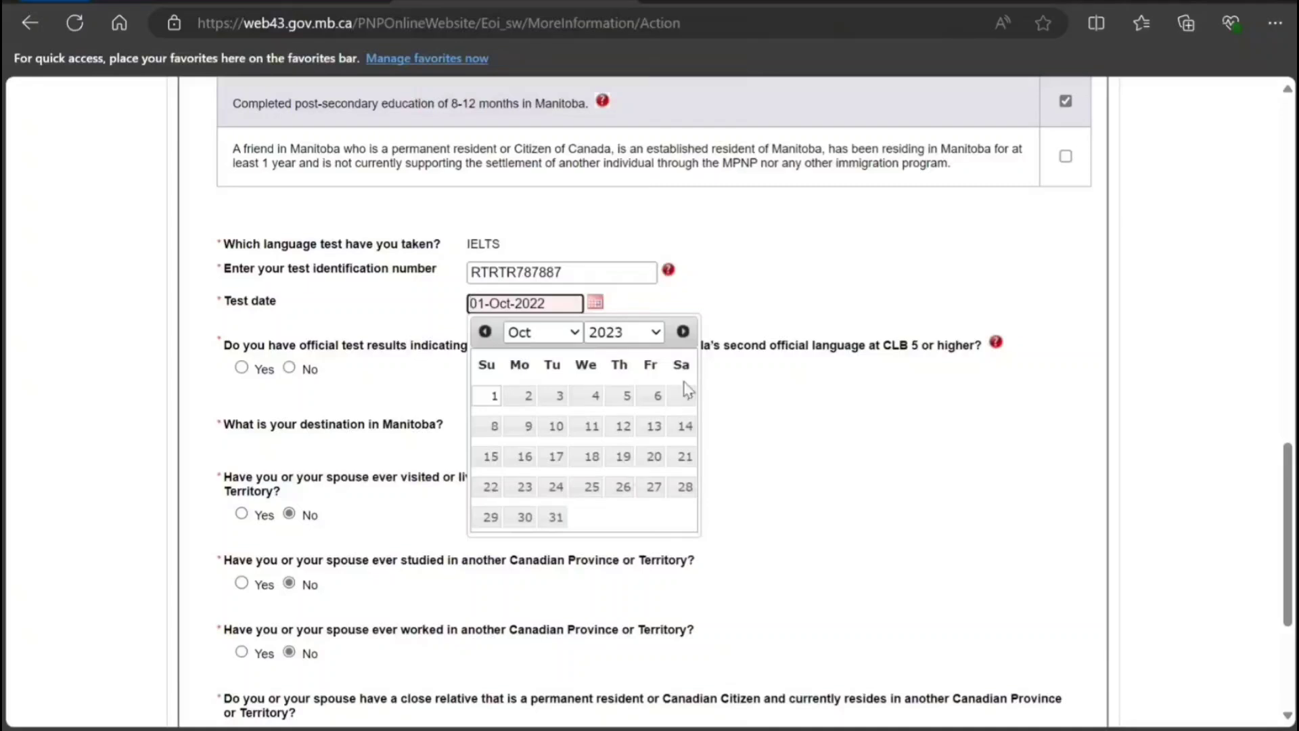
click(778, 433)
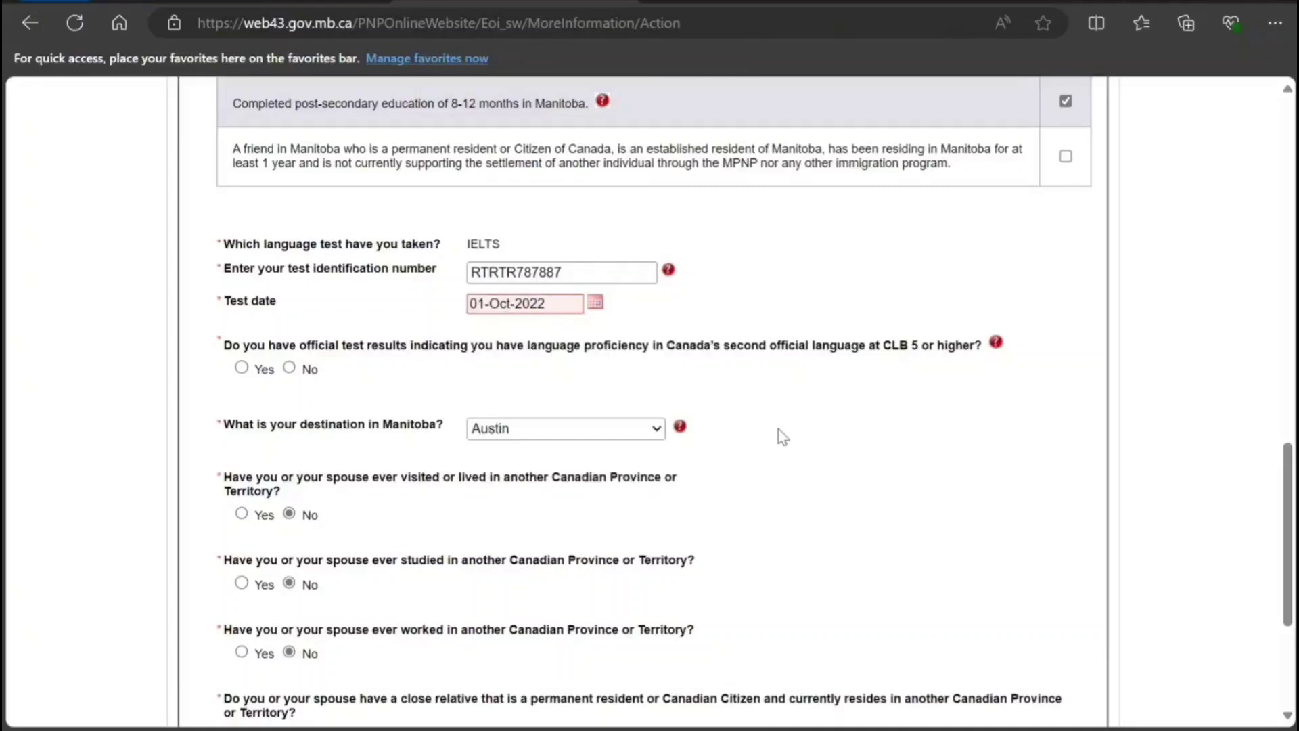
click(595, 303)
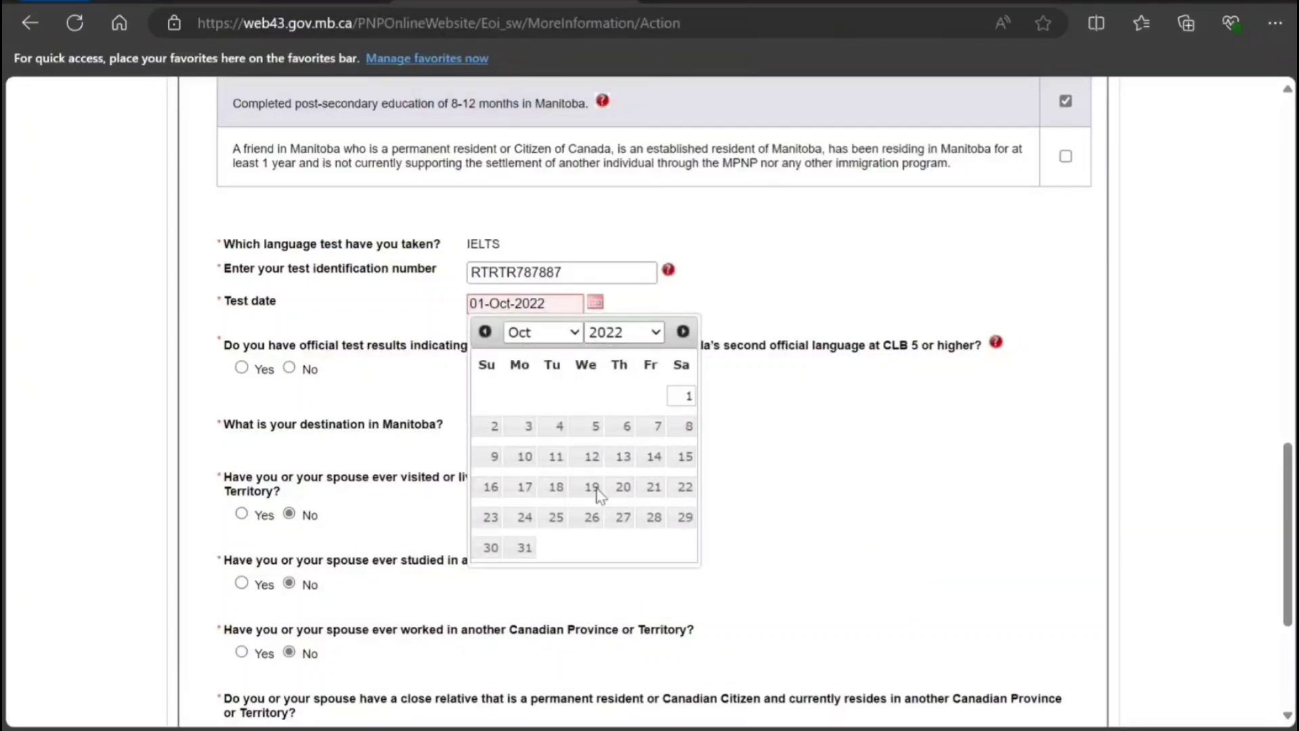
key(ctrl+Page_Down)
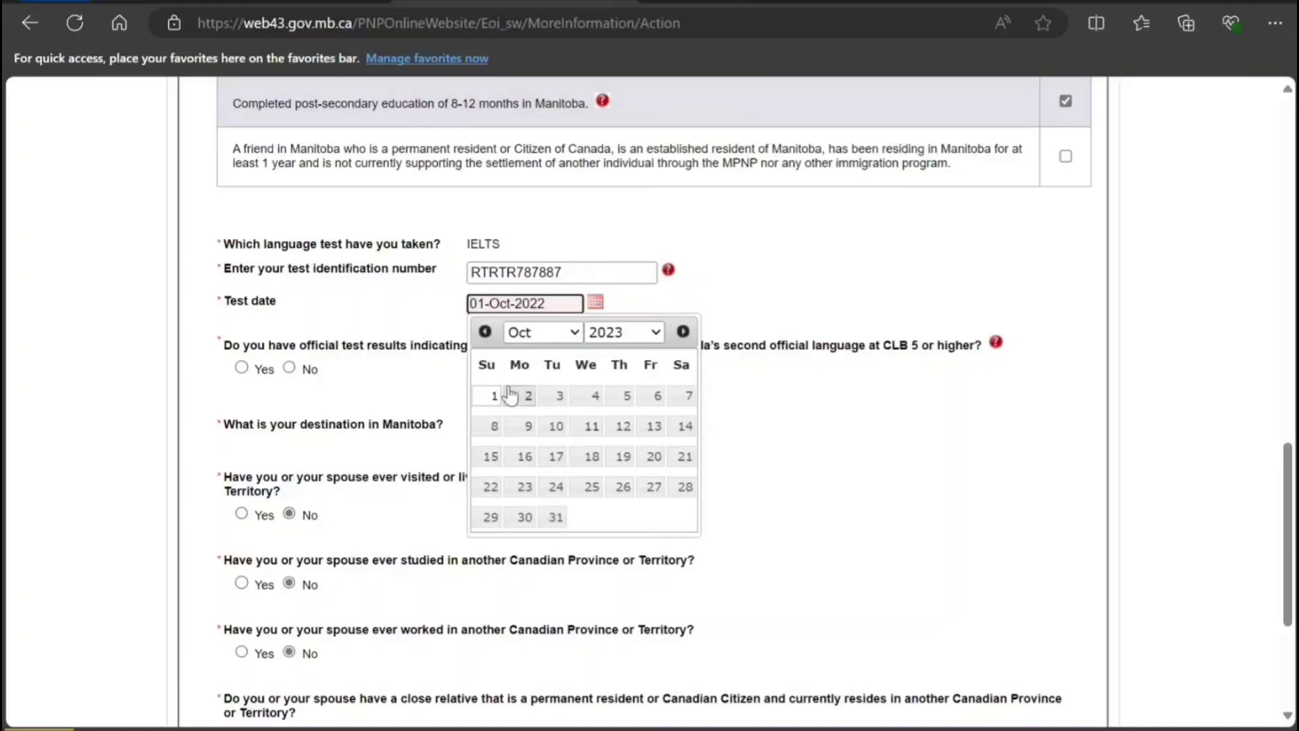
click(526, 398)
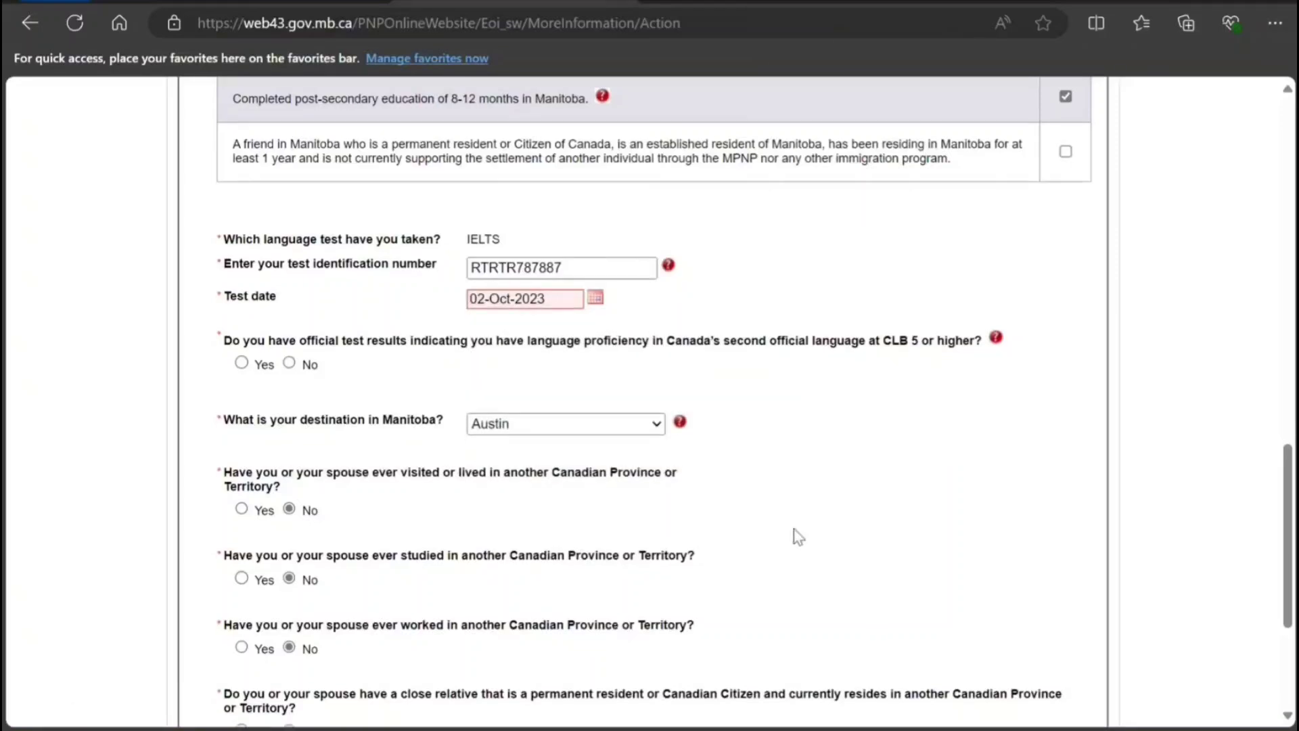
scroll(794, 534, down, 4)
click(644, 655)
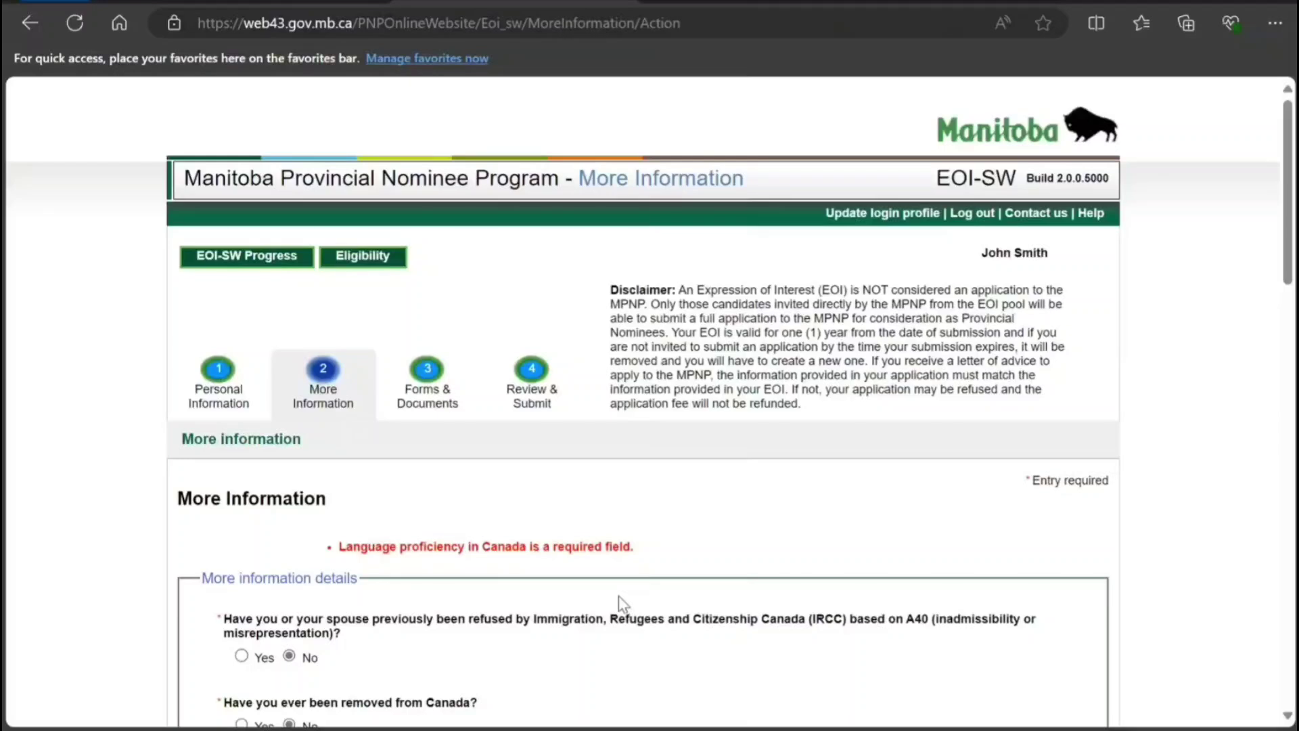
Answer Yes to the CLB 5 second-language question and choose IELTS as the test.
scroll(618, 596, down, 20)
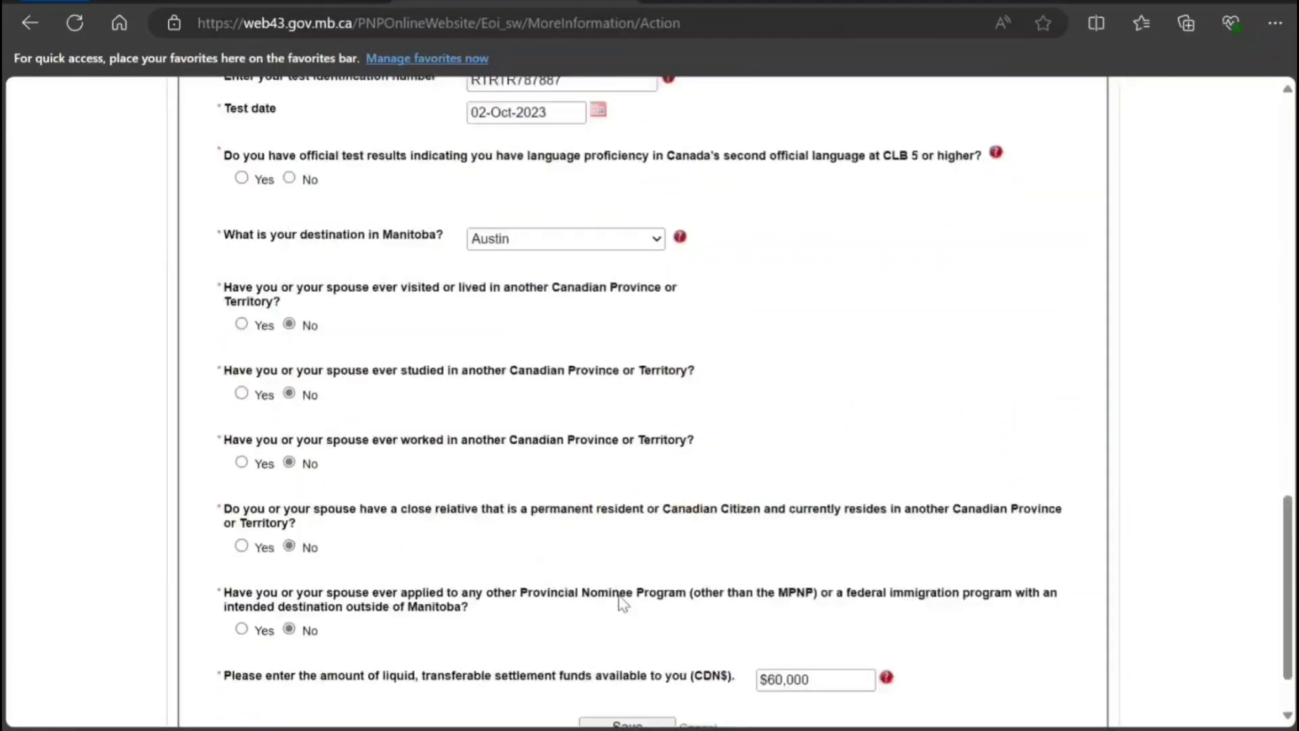
scroll(623, 603, down, 2)
scroll(622, 599, up, 5)
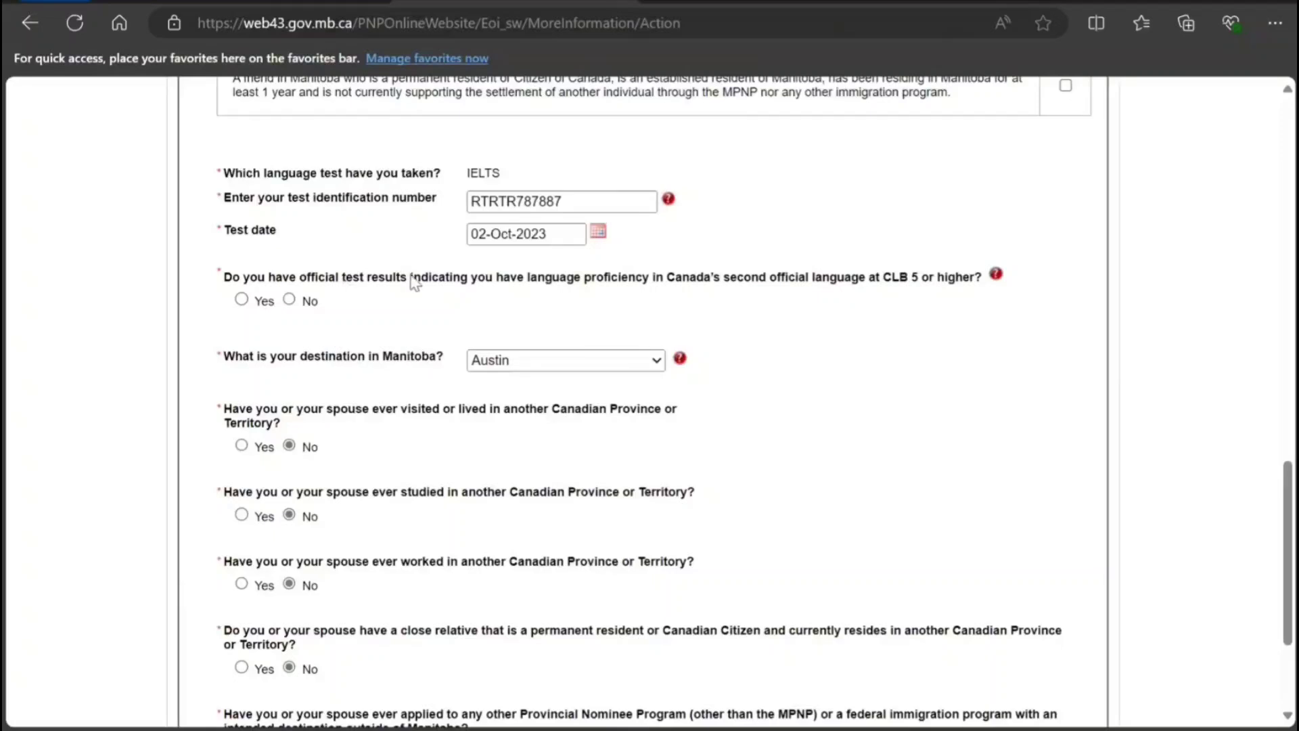
click(241, 300)
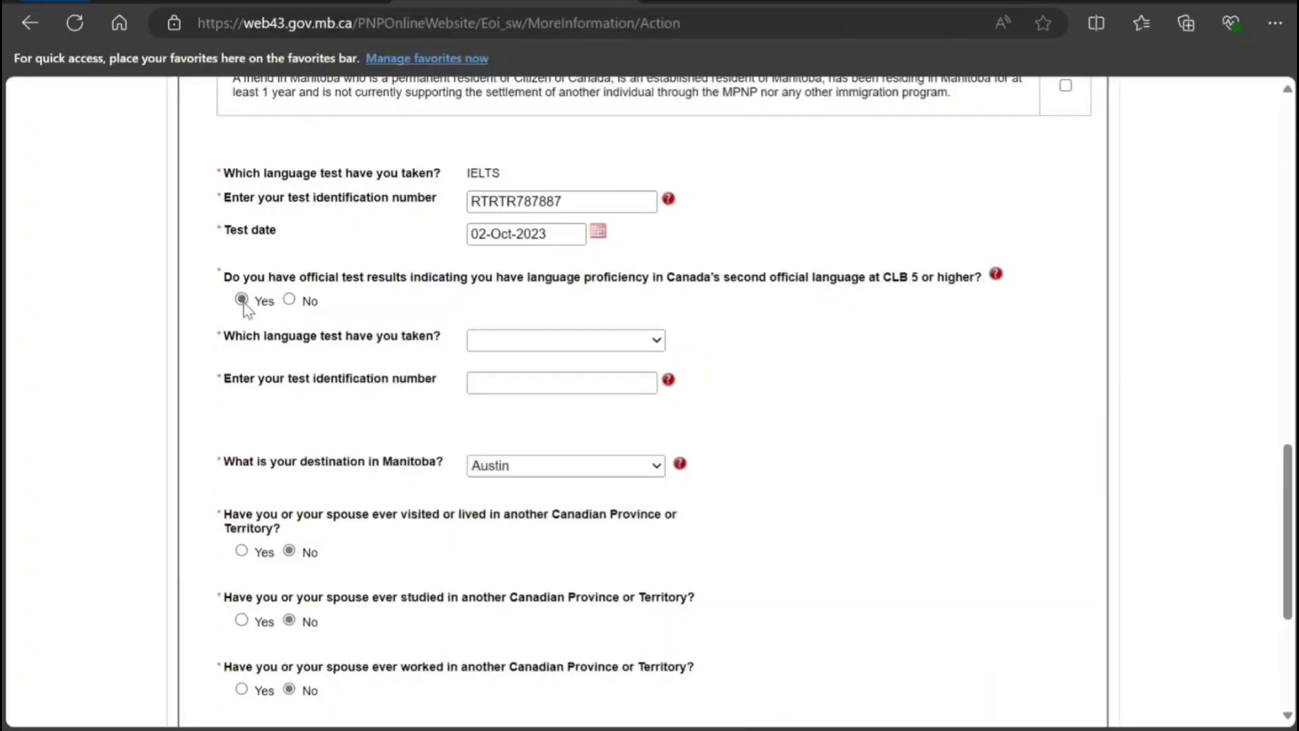
click(570, 347)
click(535, 396)
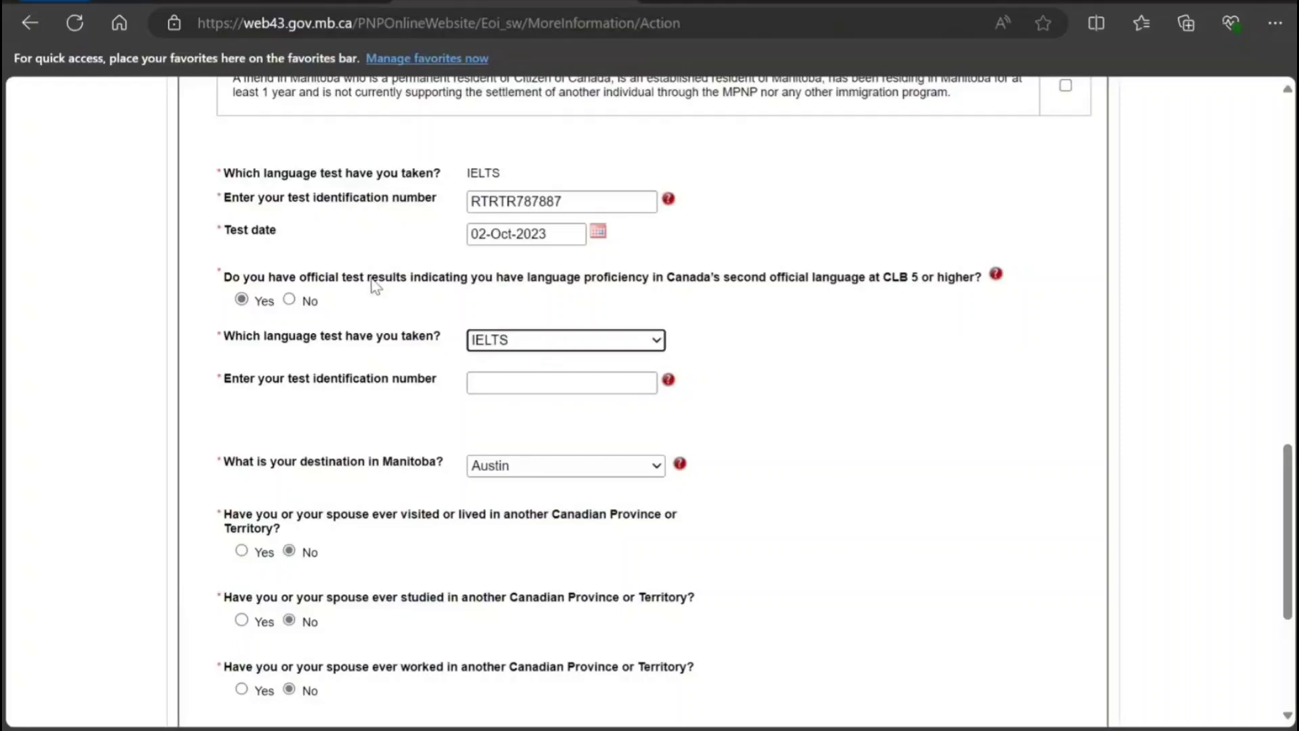
Copy the first test identification number into the second ID field and save the form.
scroll(376, 288, up, 3)
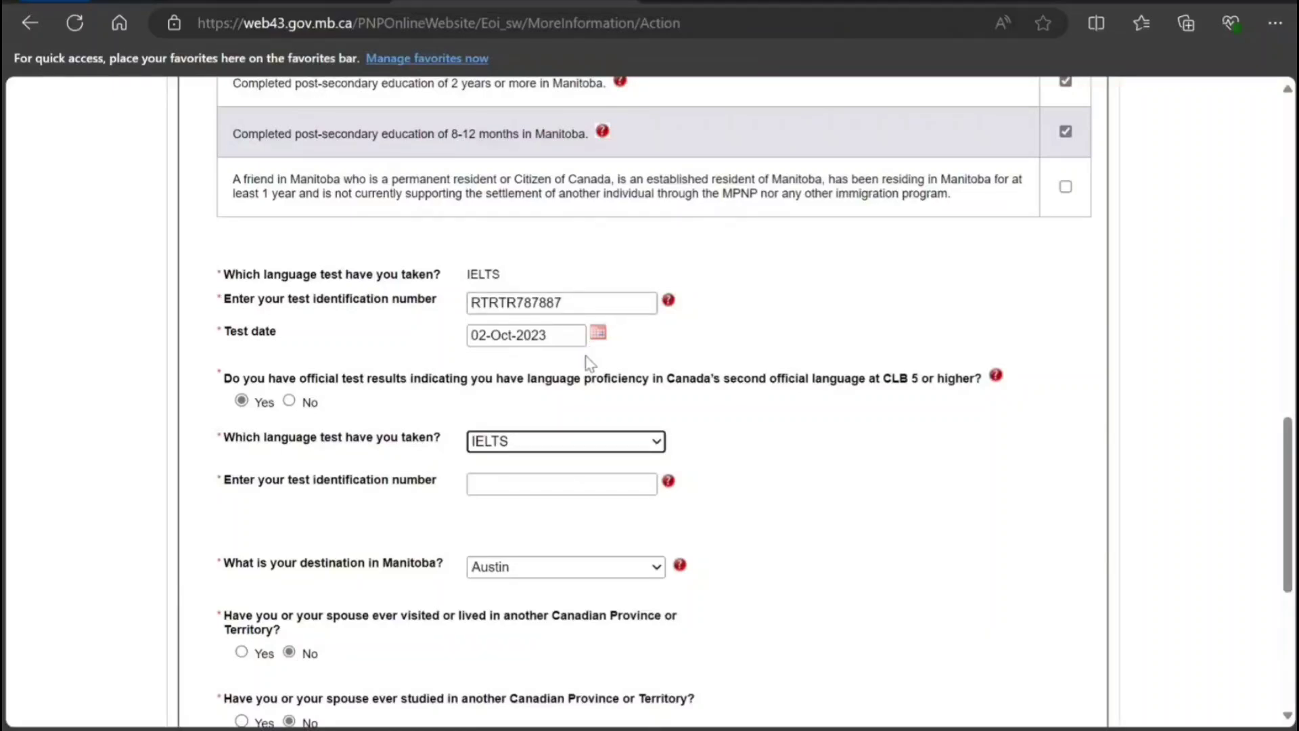
drag(583, 305, 452, 312)
key(ctrl+c)
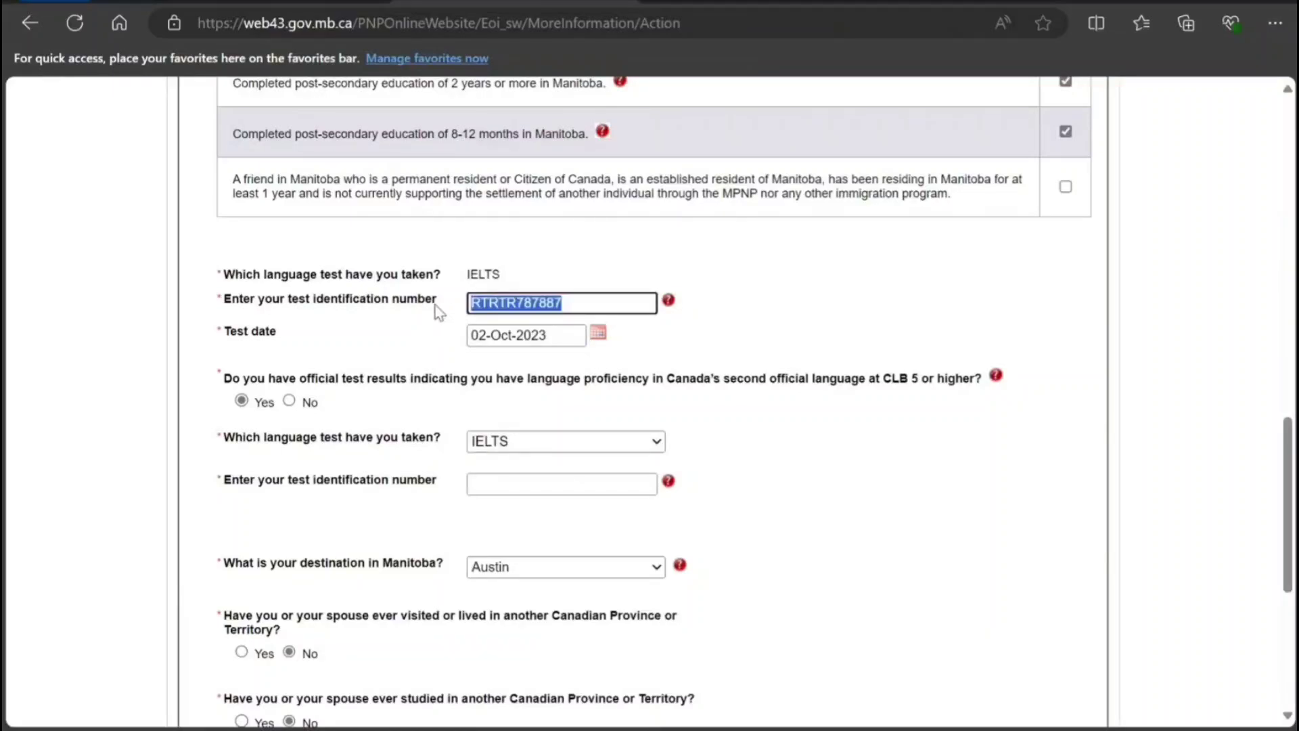
click(512, 480)
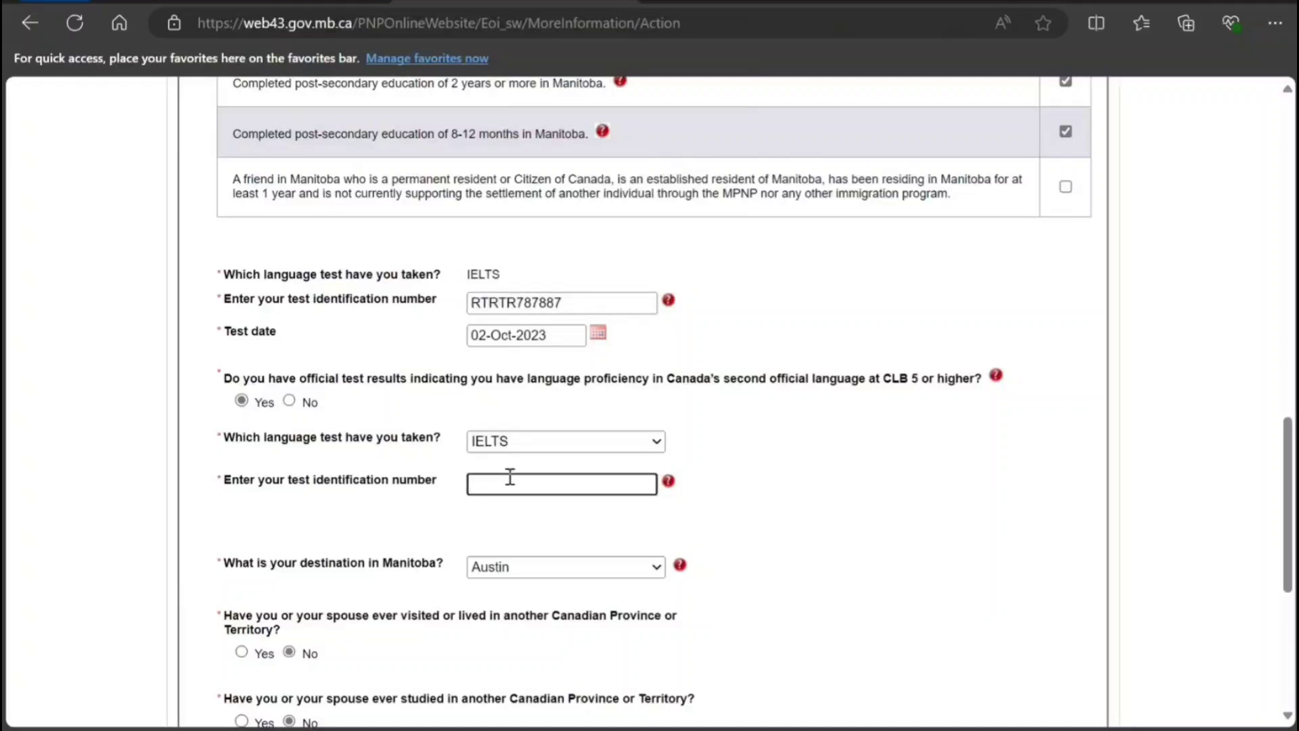
key(ctrl+v)
scroll(514, 487, down, 5)
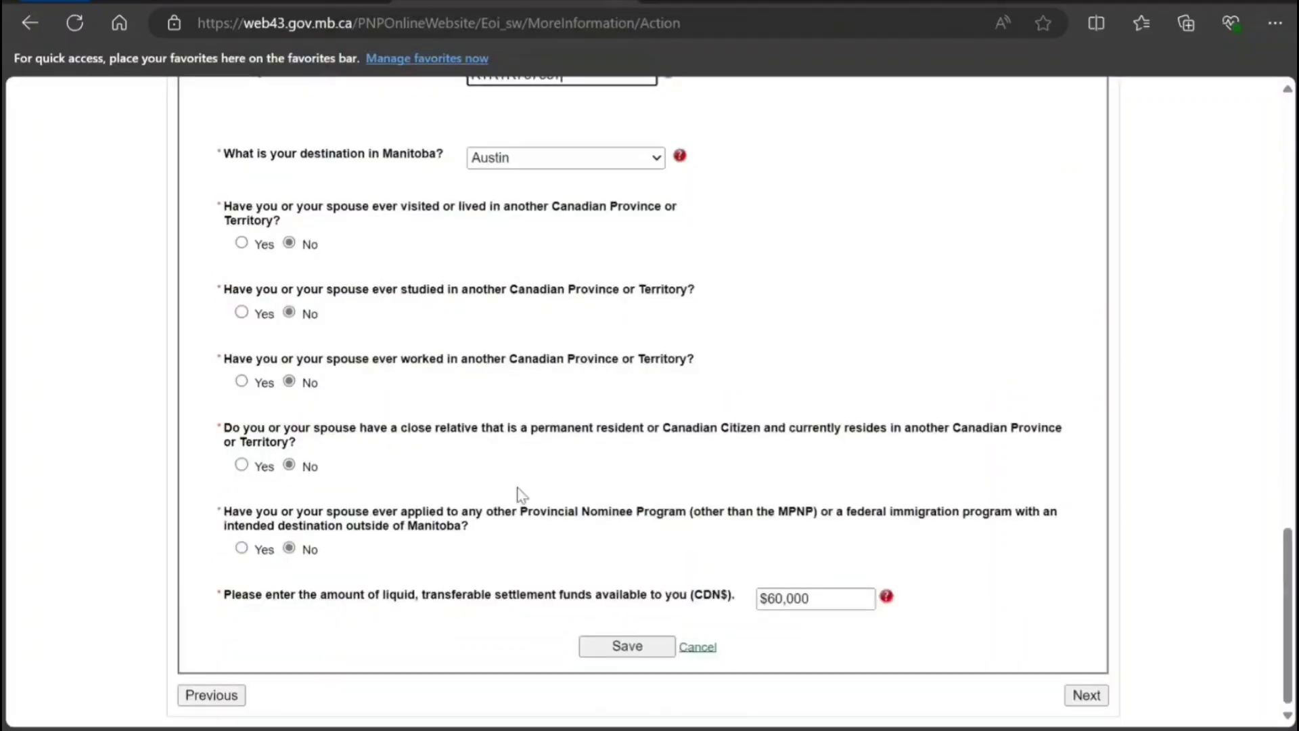
click(644, 650)
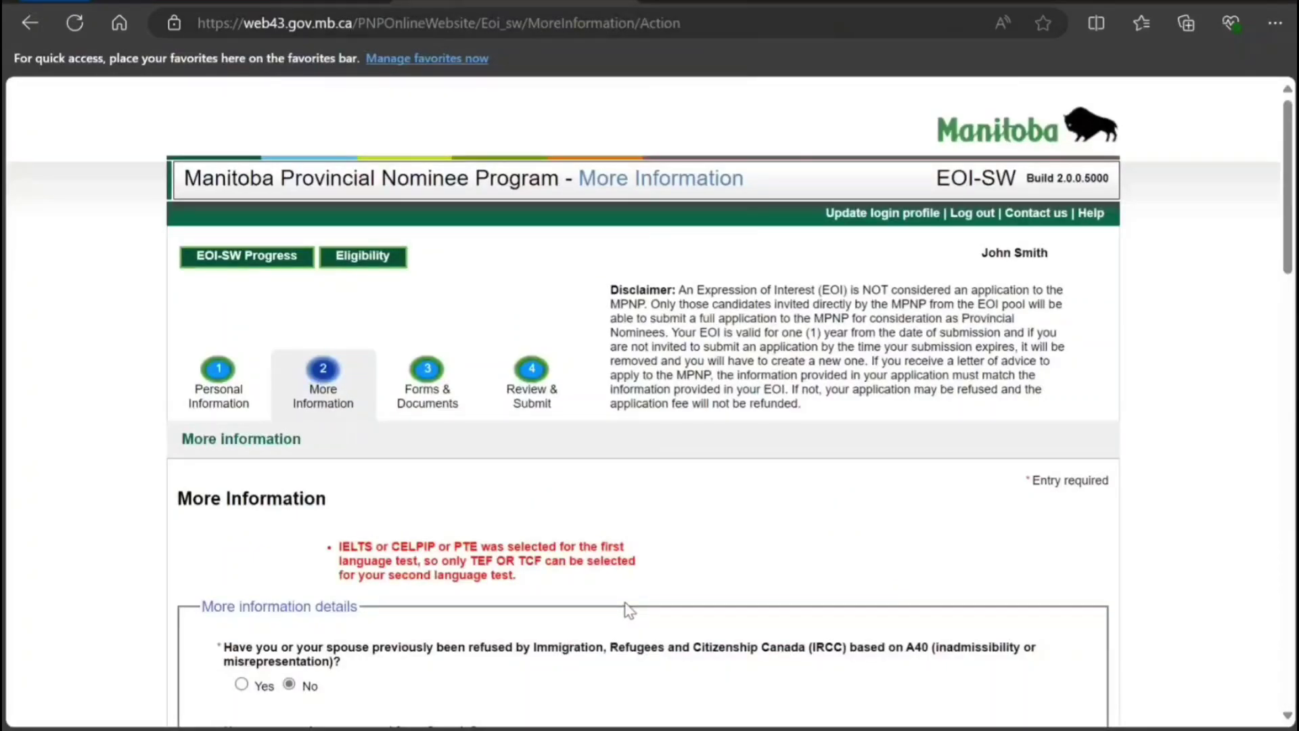
Change the CLB 5 second-language answer to No and save the More Information answers.
scroll(630, 609, down, 9)
scroll(626, 608, up, 3)
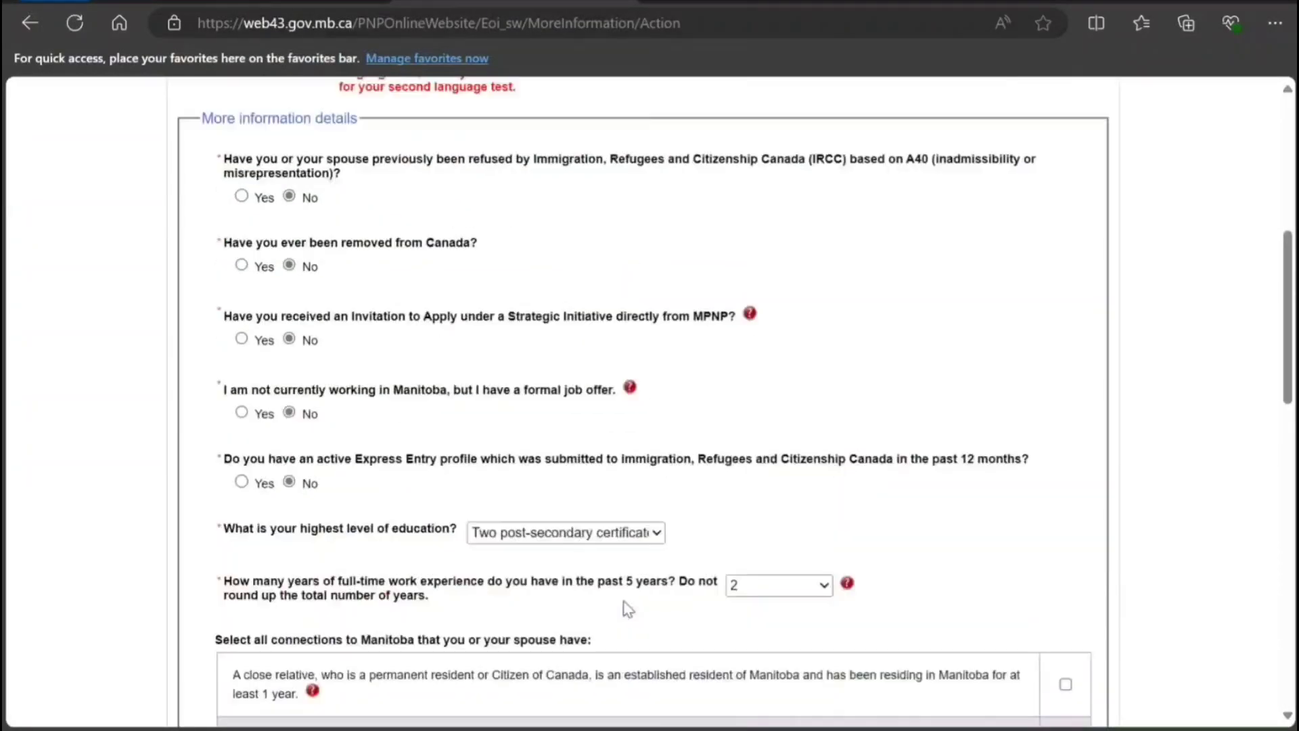
scroll(624, 605, up, 1)
scroll(623, 606, down, 14)
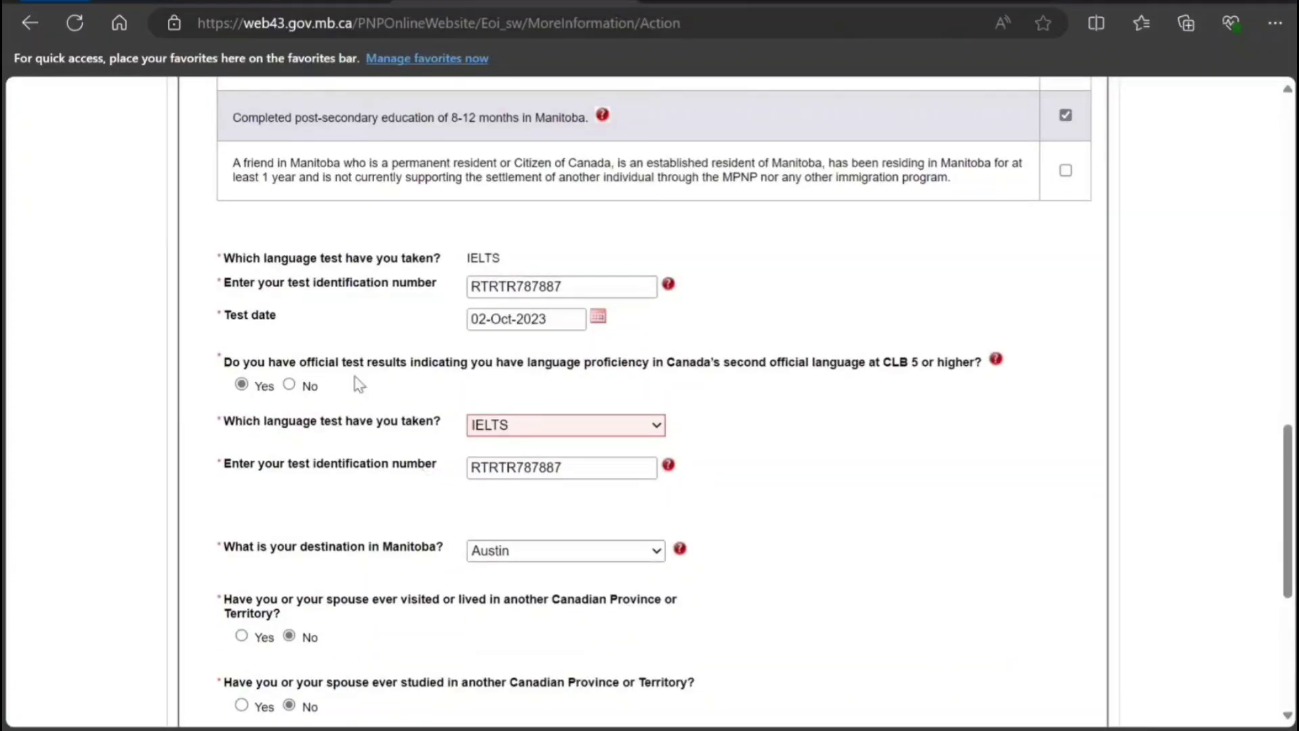
click(289, 385)
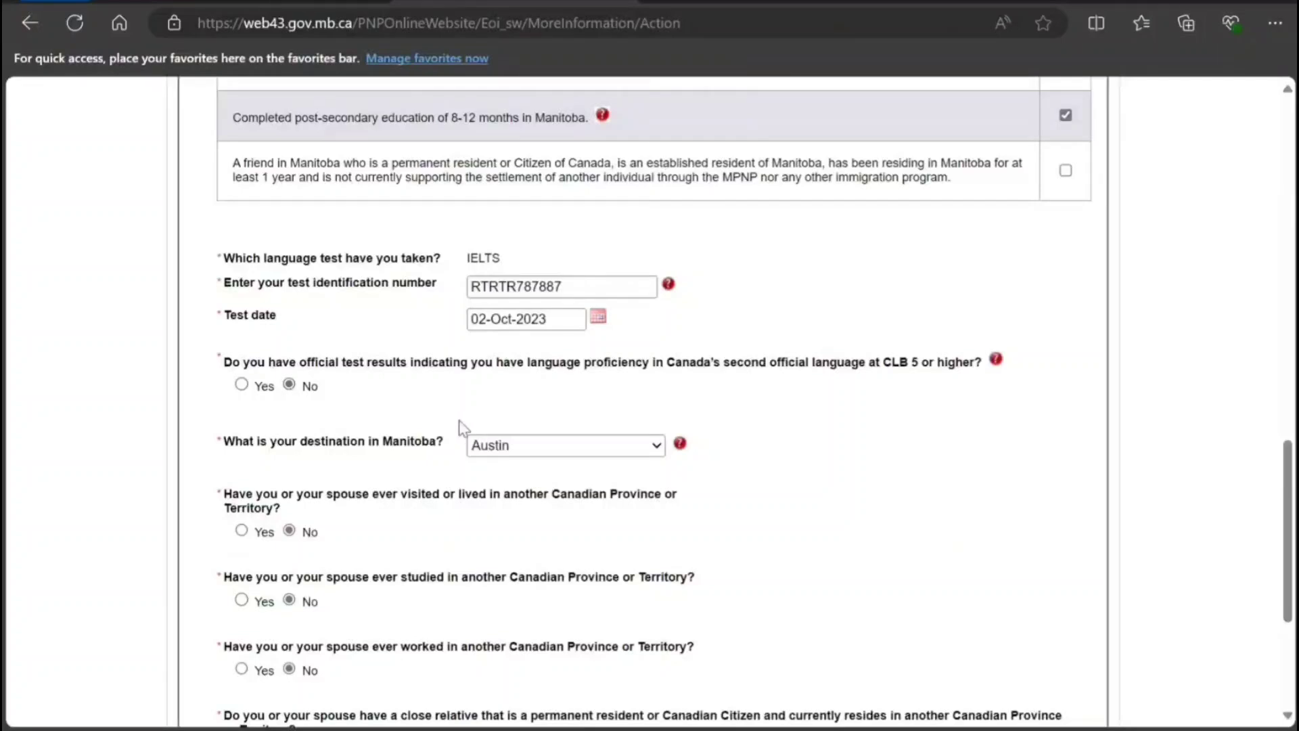
scroll(458, 426, down, 5)
click(624, 648)
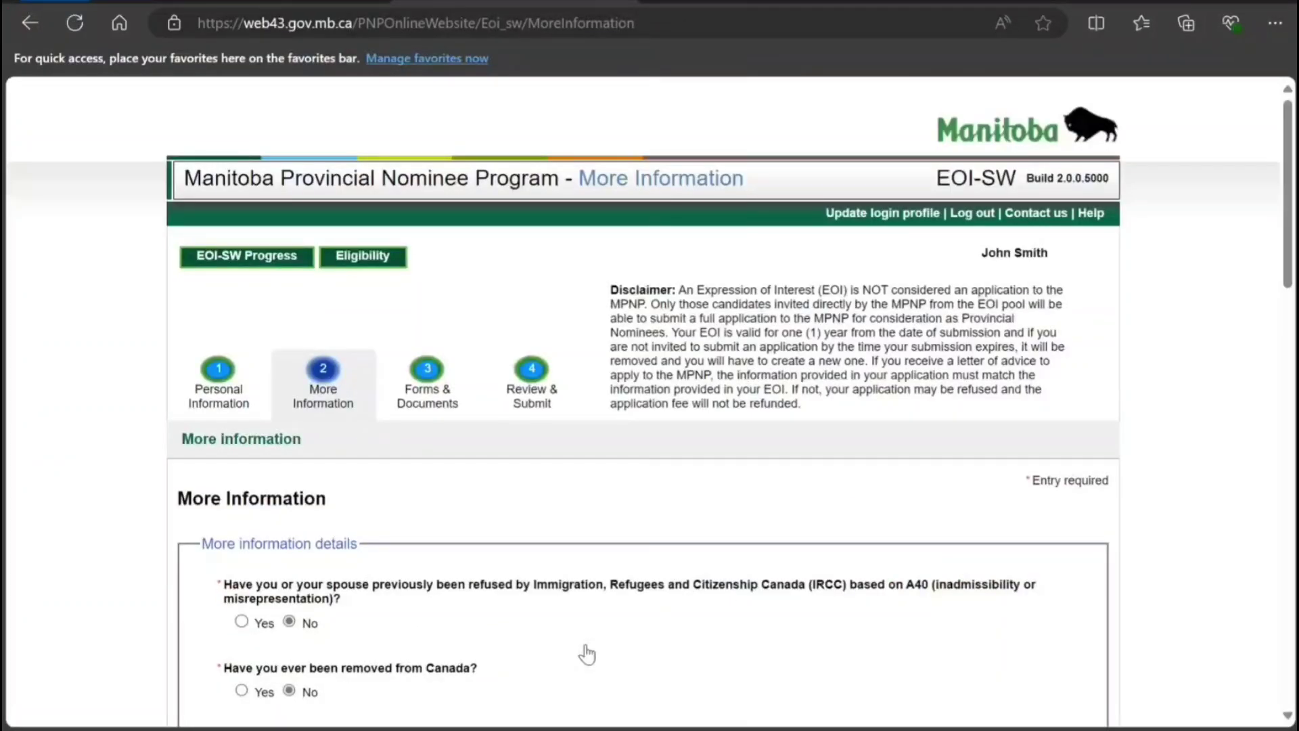
scroll(586, 654, down, 12)
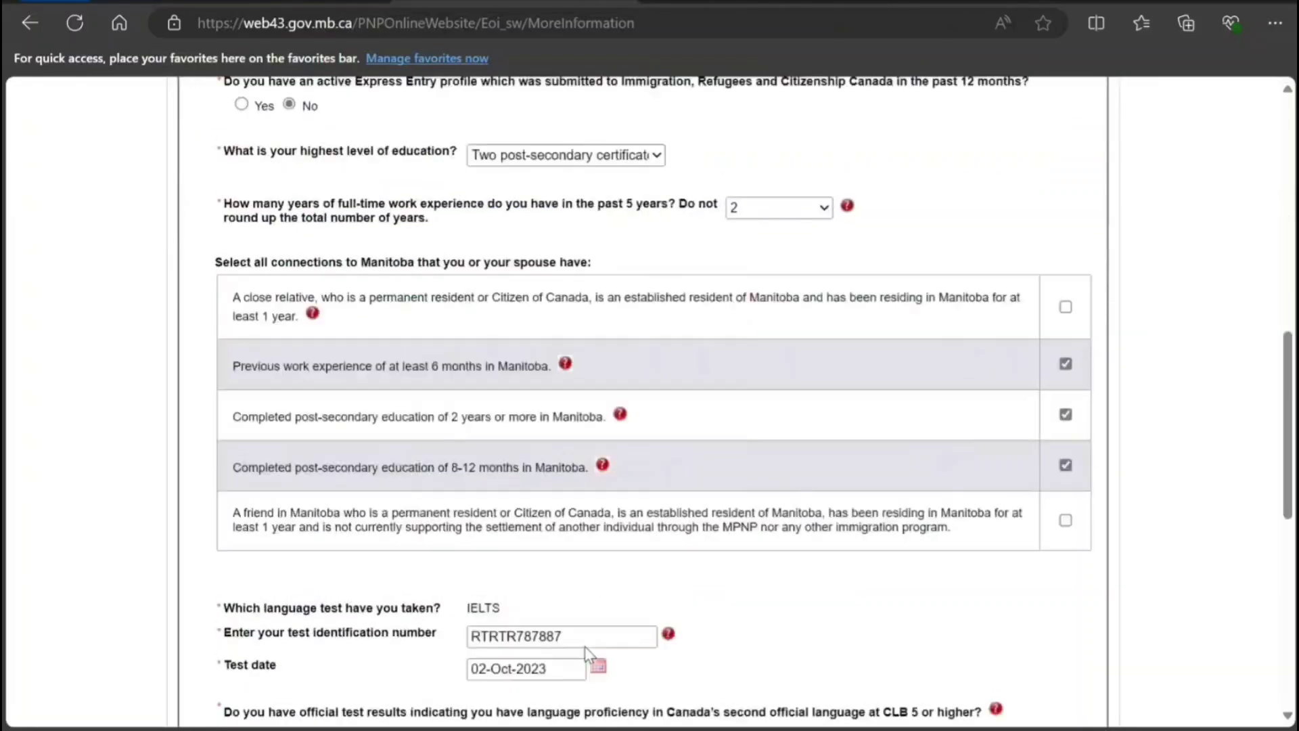
scroll(584, 648, down, 8)
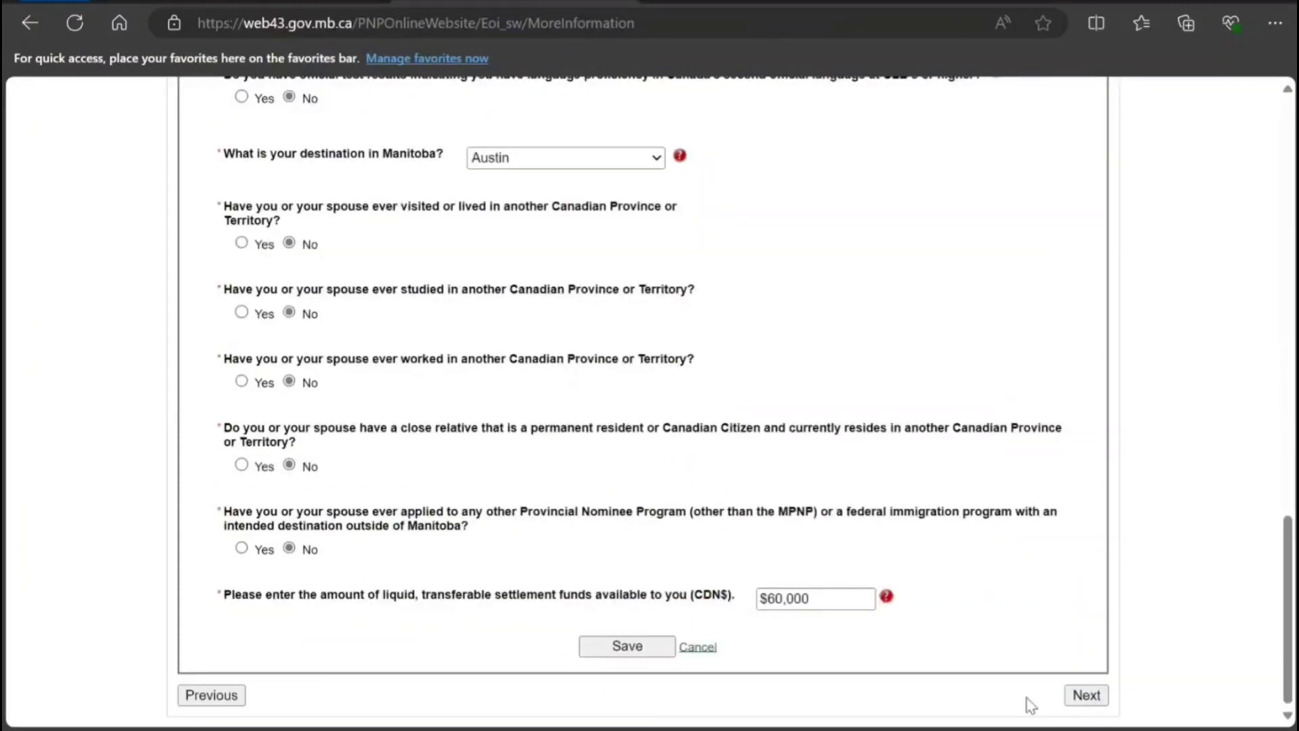
Continue to the Forms & Documents step and select the whole disclaimer paragraph.
click(1080, 698)
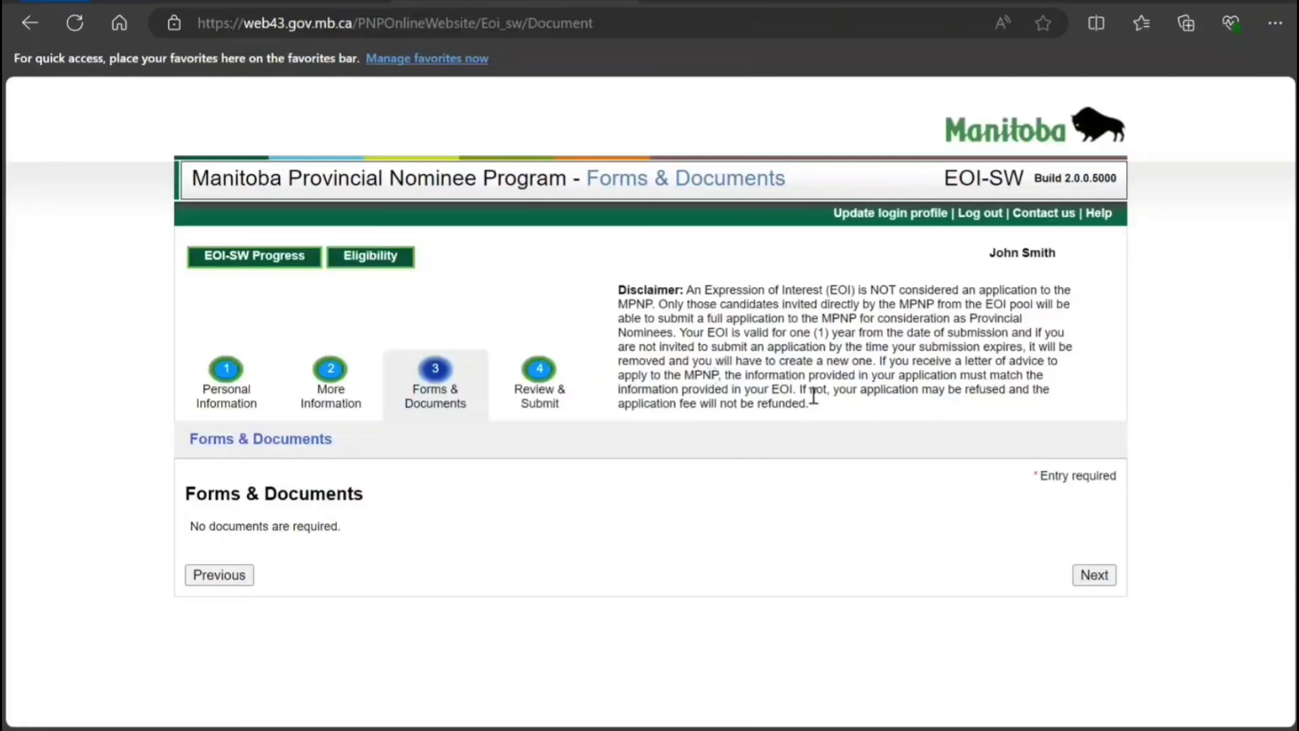
drag(811, 389, 688, 304)
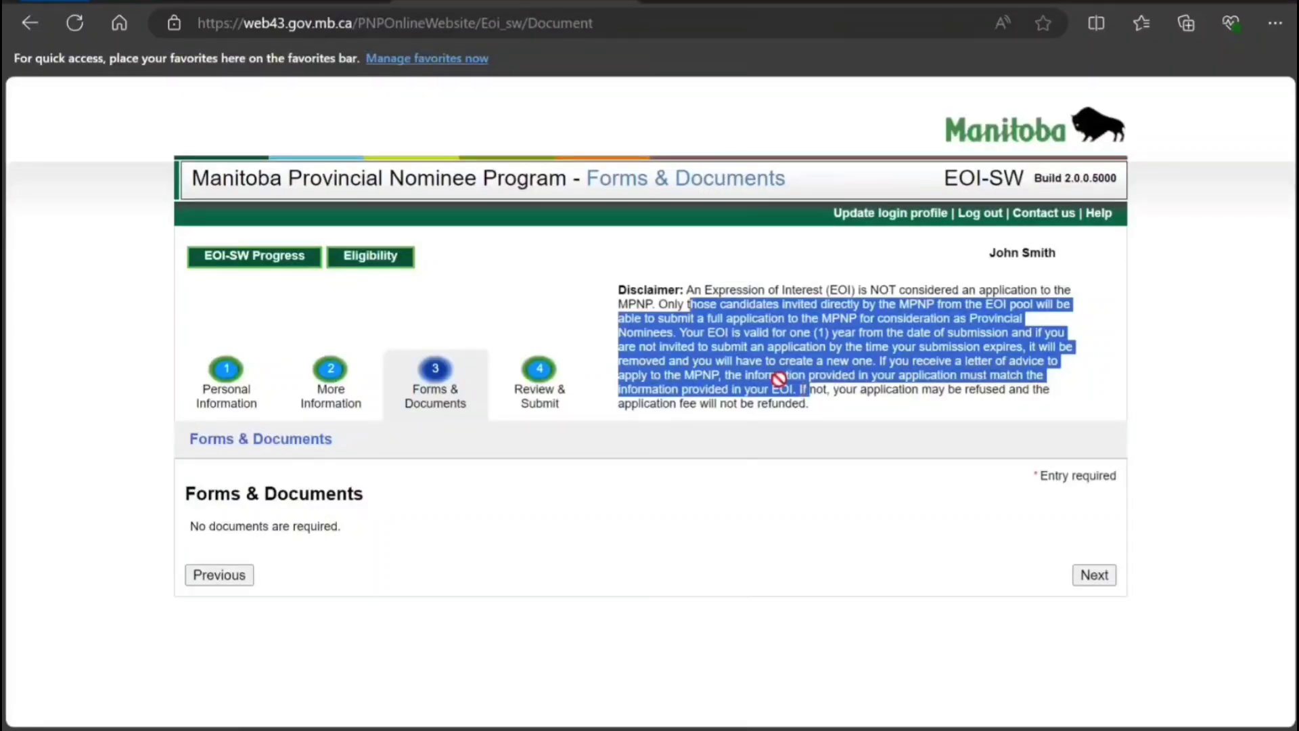
drag(686, 290, 818, 406)
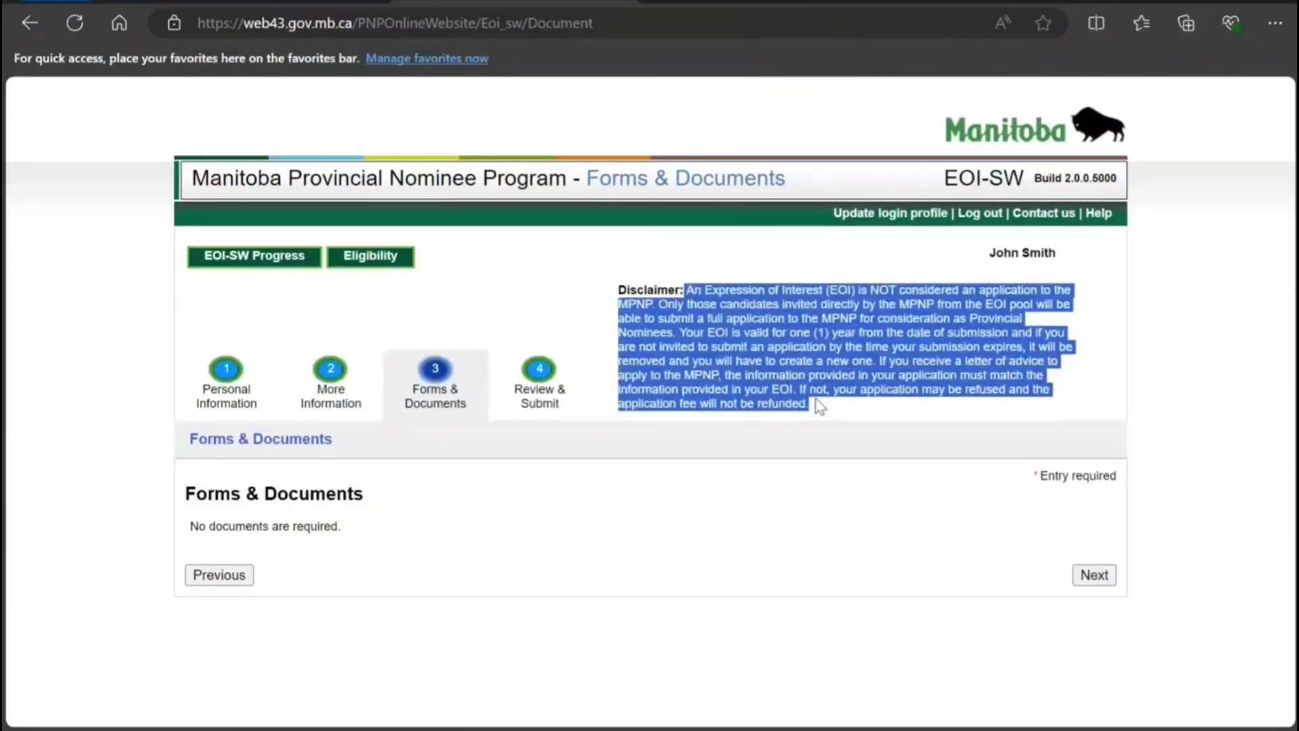